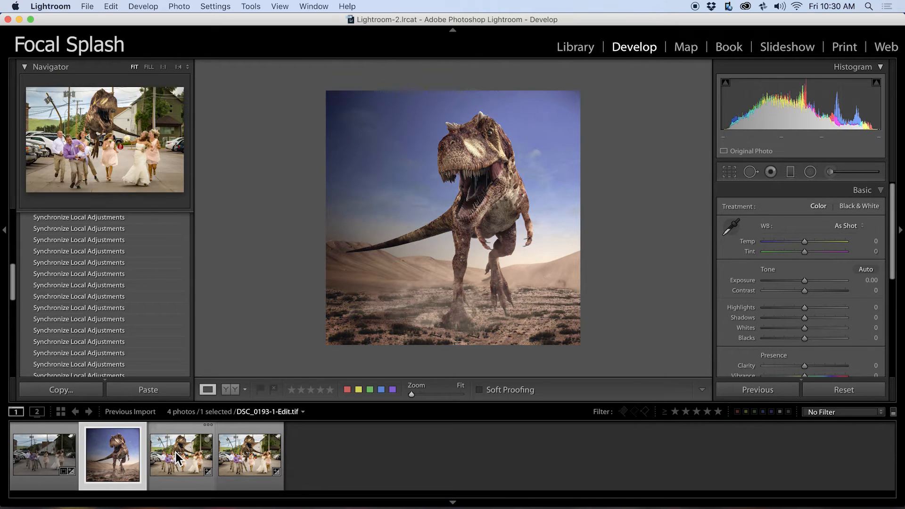
# Select the unedited wedding street photo and apply Auto white balance and Auto tone to it.
pyautogui.click(176, 458)
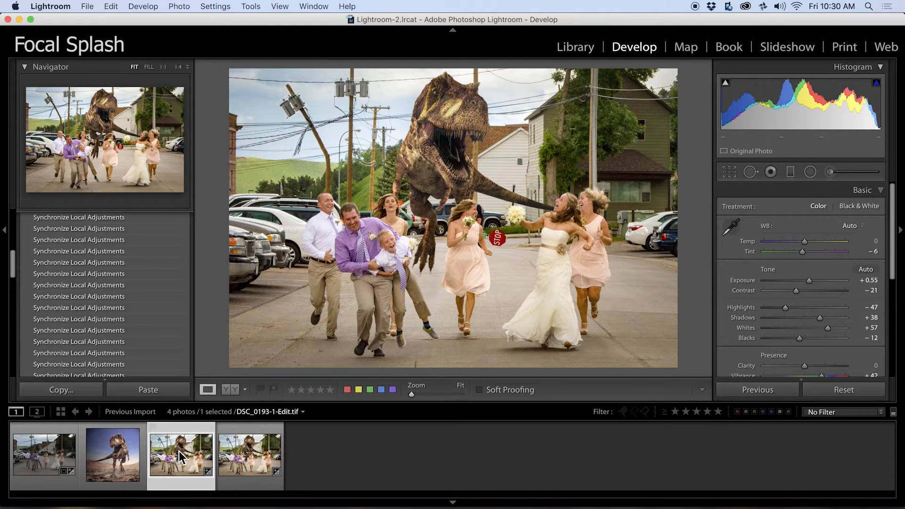
pyautogui.click(47, 451)
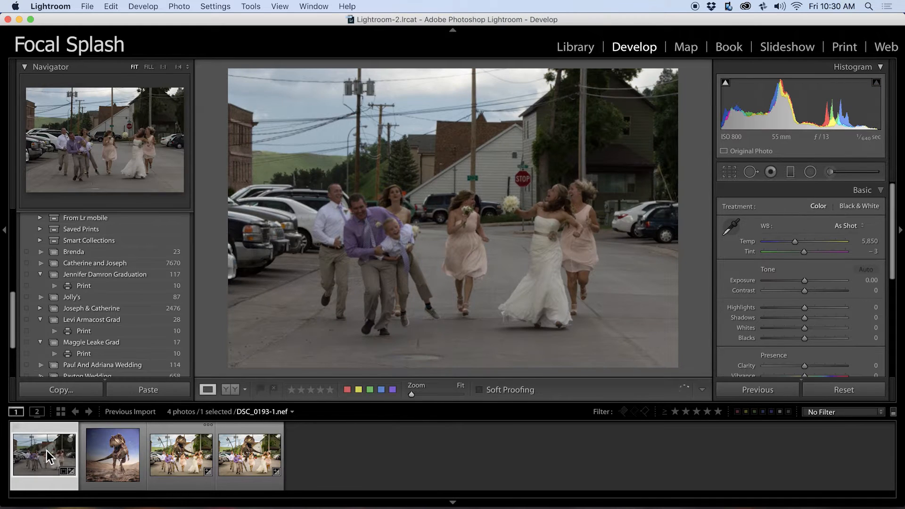
pyautogui.click(844, 223)
pyautogui.click(843, 231)
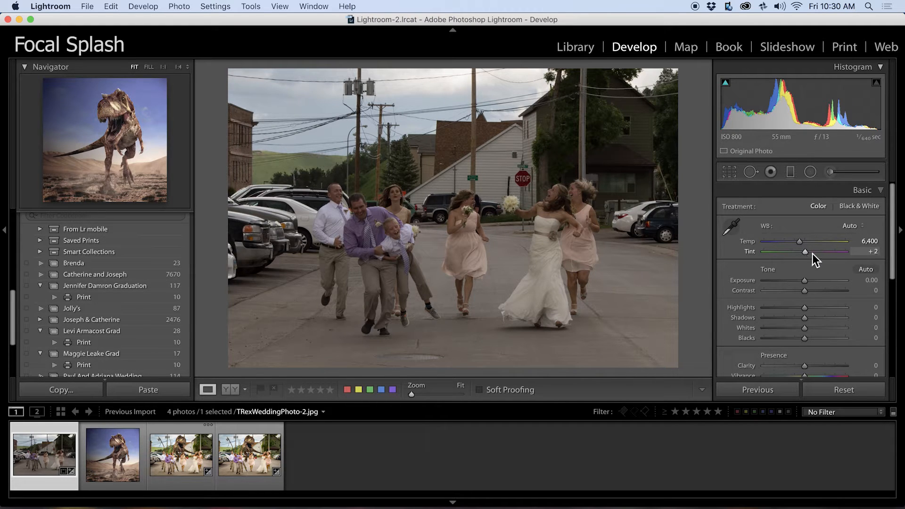
pyautogui.click(864, 270)
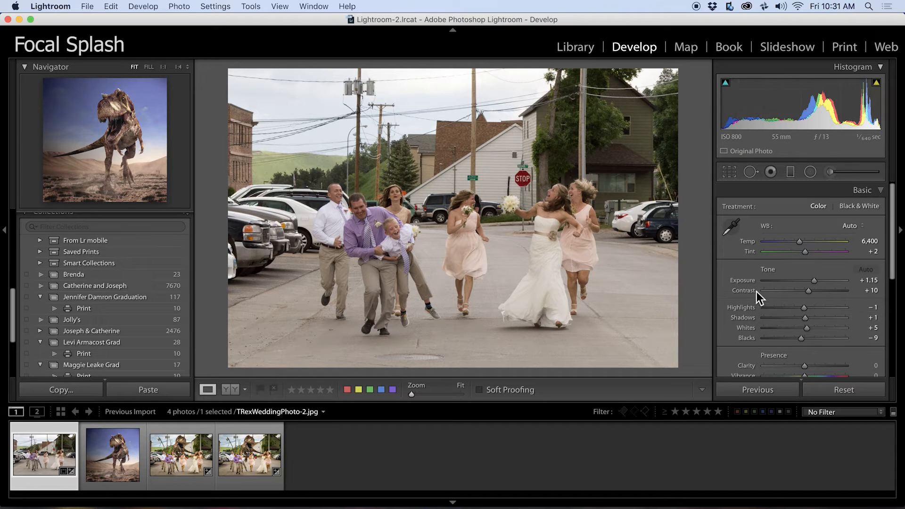
# Open the wedding photo and the T-Rex photo together in Photoshop, choosing Edit a Copy with Lightroom Adjustments.
pyautogui.keyDown('super'); pyautogui.click(127, 464); pyautogui.keyUp('super')
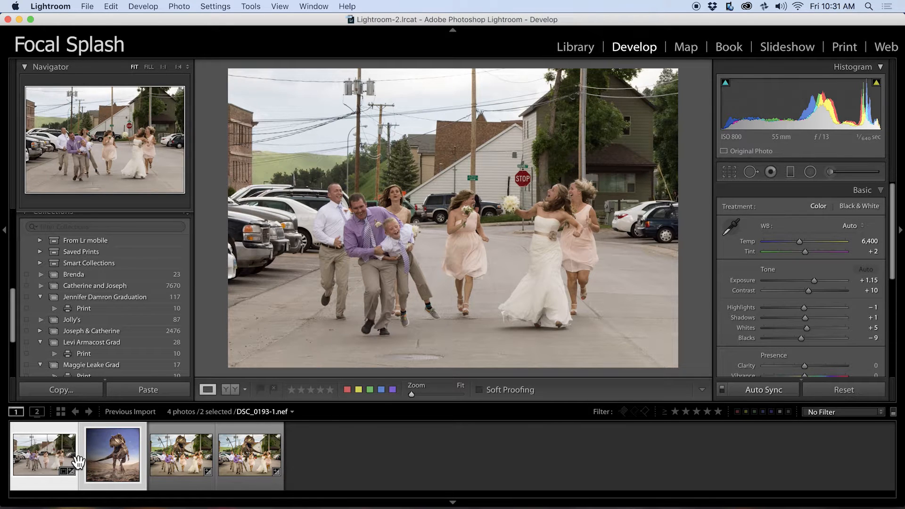
pyautogui.press('super+e')
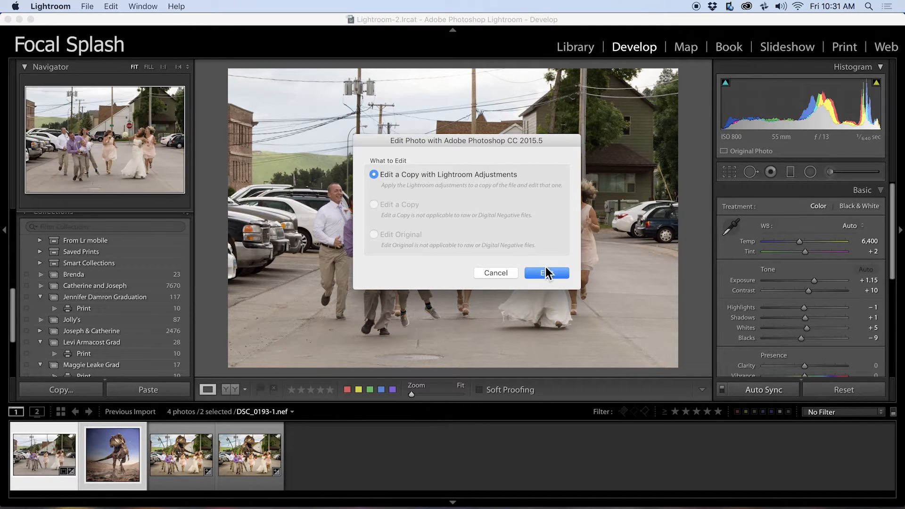
pyautogui.click(546, 274)
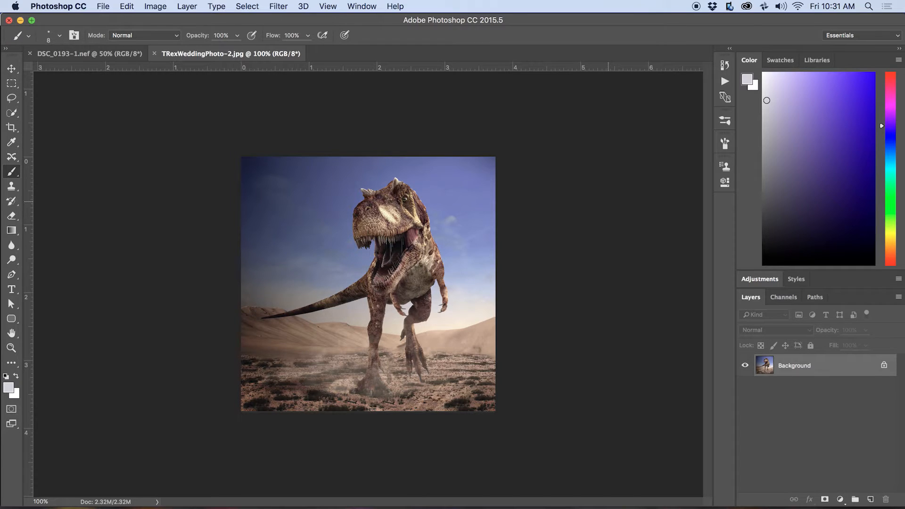
# In the T-Rex image, use Quick Selection to select the sky and dunes around the dinosaur, leaving the tail out.
pyautogui.click(108, 55)
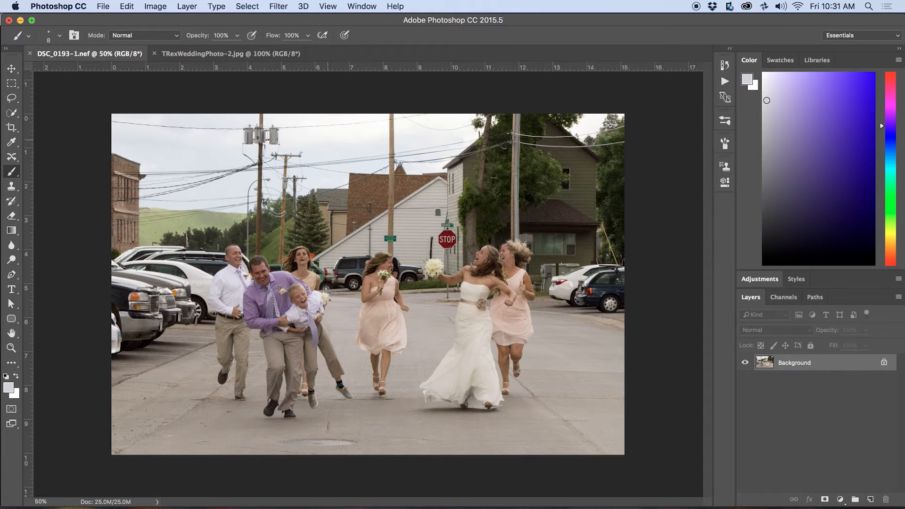
pyautogui.click(243, 56)
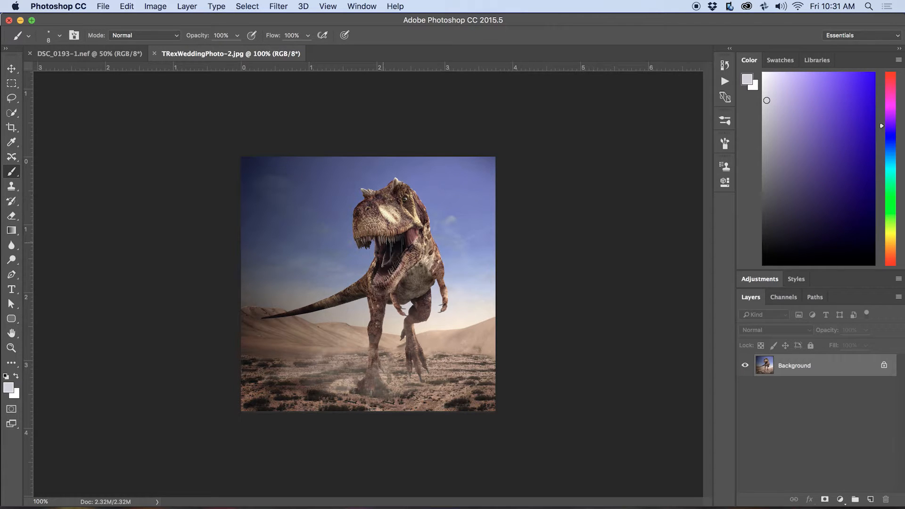
pyautogui.click(12, 113)
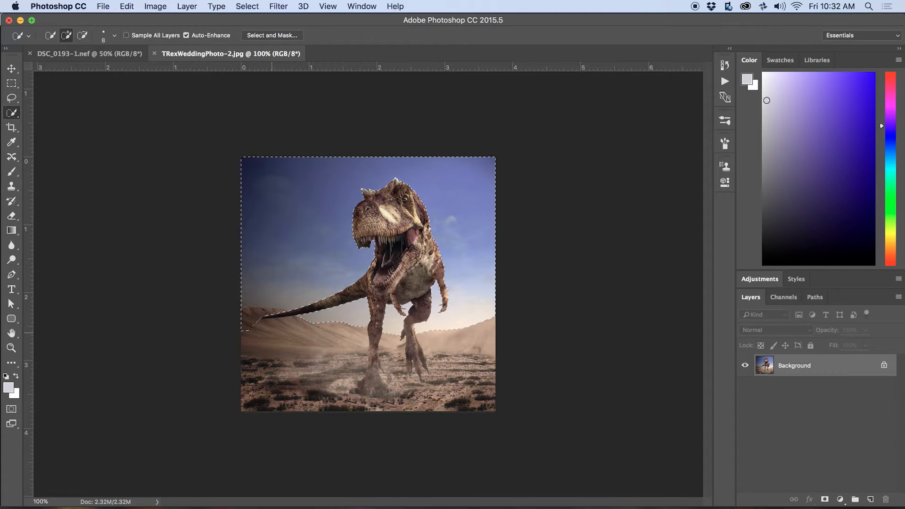
pyautogui.click(272, 333)
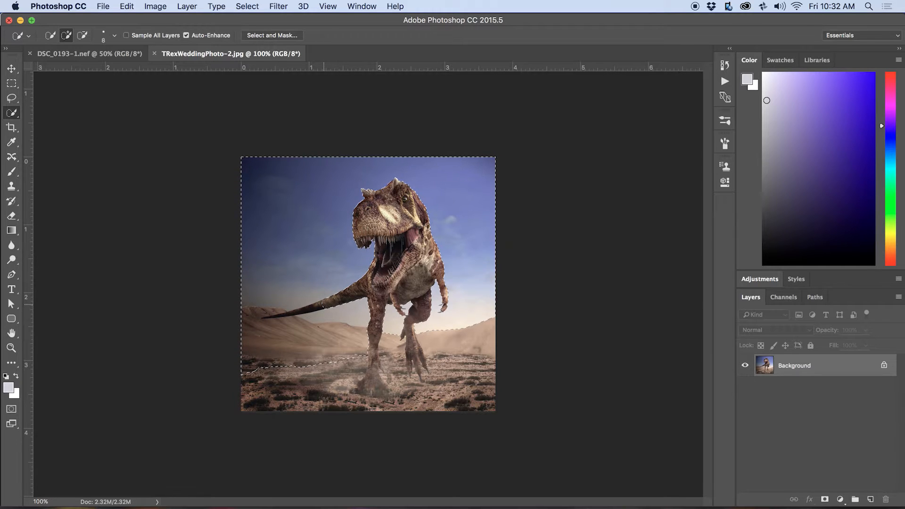
pyautogui.keyDown('alt'); pyautogui.click(321, 306); pyautogui.keyUp('alt')
# Extend the background selection over the ground around the planted foot and subtract the foot from it.
pyautogui.press('super+space')
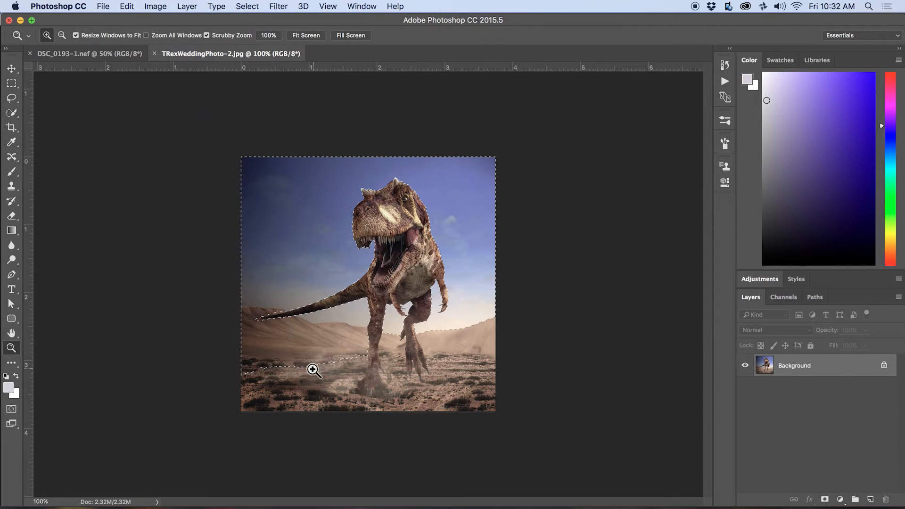
pyautogui.moveTo(317, 372)
pyautogui.mouseDown()
pyautogui.moveTo(367, 372)
pyautogui.moveTo(349, 380)
pyautogui.moveTo(360, 383)
pyautogui.mouseUp()
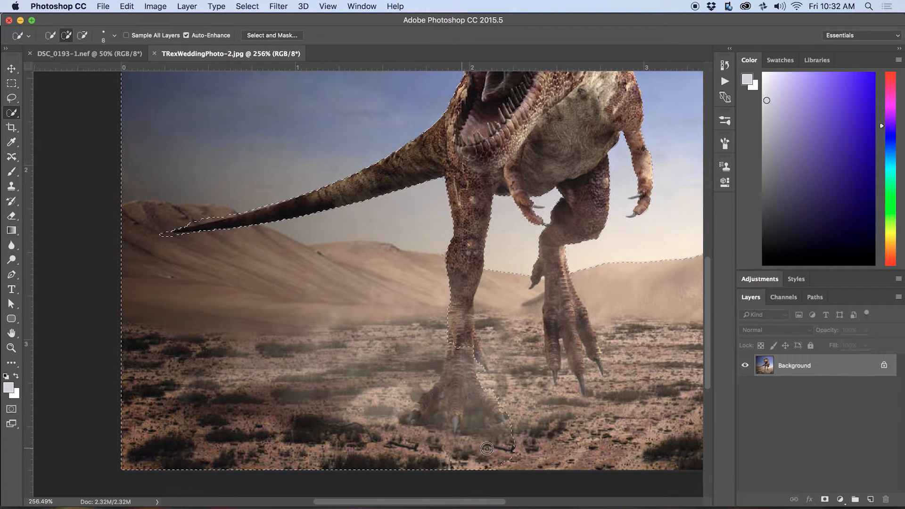
pyautogui.moveTo(487, 449); pyautogui.dragTo(502, 440)
pyautogui.press('alt')
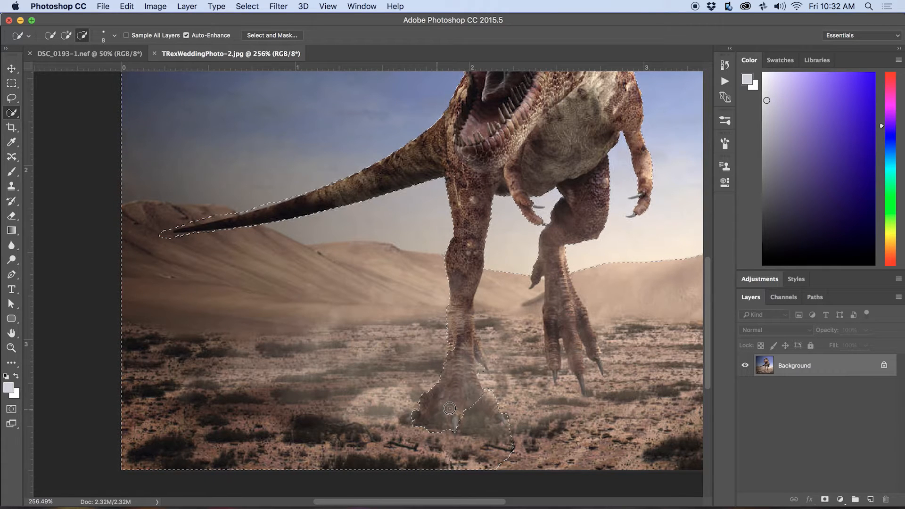
pyautogui.moveTo(486, 413); pyautogui.dragTo(494, 421)
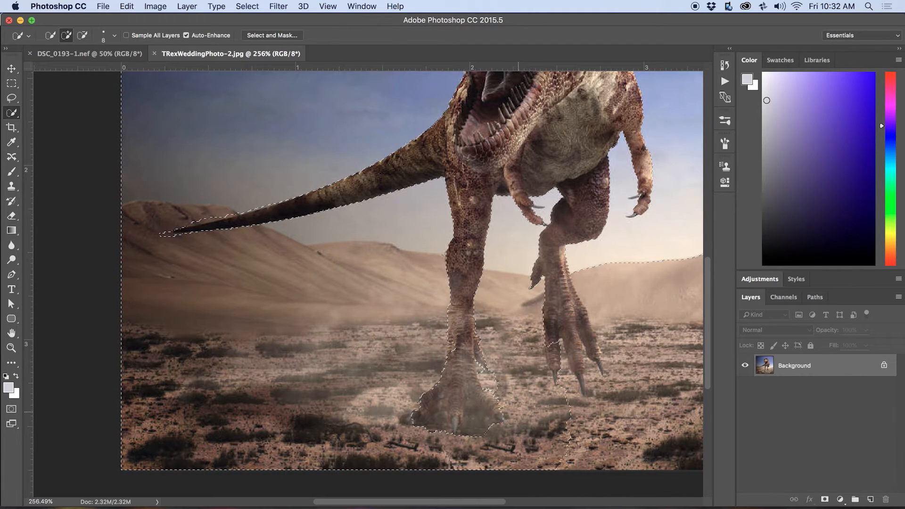
# Add the remaining ground around the raised foot to the selection and subtract the claws and the planted foot's rear toe.
pyautogui.press('alt')
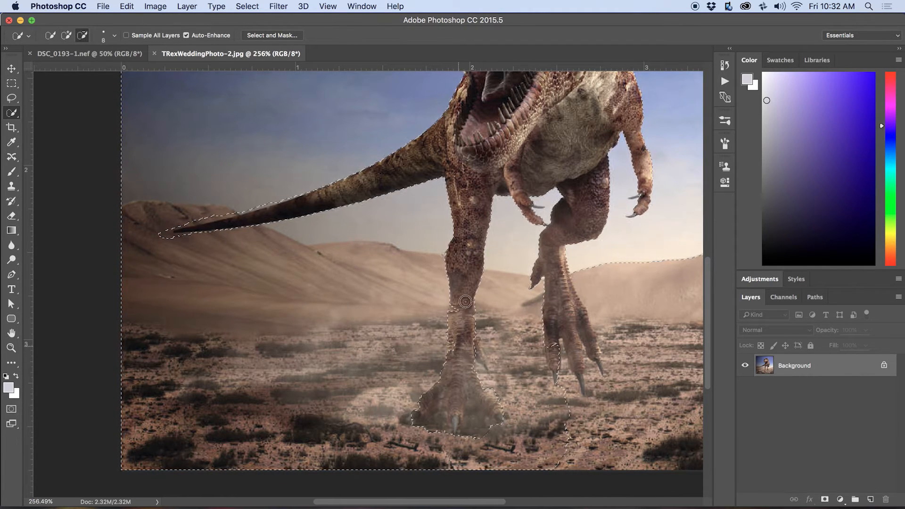
pyautogui.moveTo(572, 423)
pyautogui.mouseDown()
pyautogui.moveTo(571, 439)
pyautogui.moveTo(664, 429)
pyautogui.mouseUp()
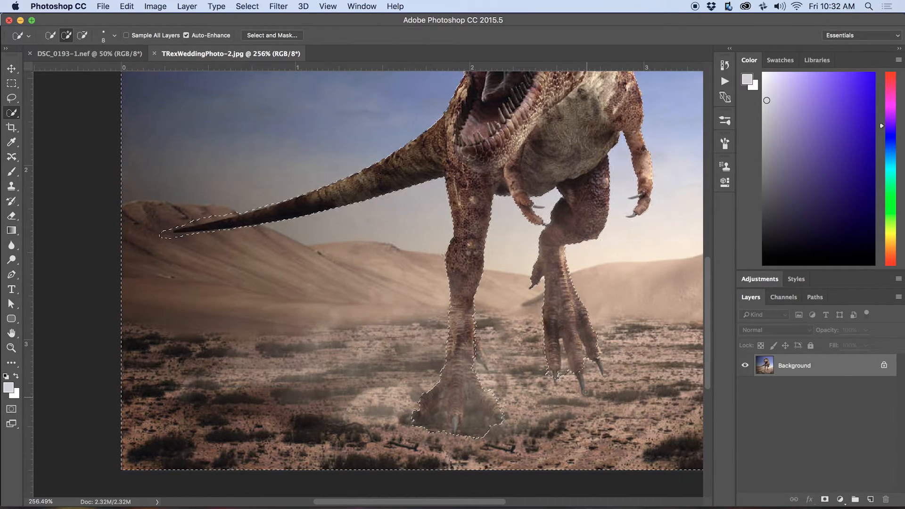
pyautogui.press('alt')
pyautogui.keyDown('alt'); pyautogui.click(552, 380); pyautogui.keyUp('alt')
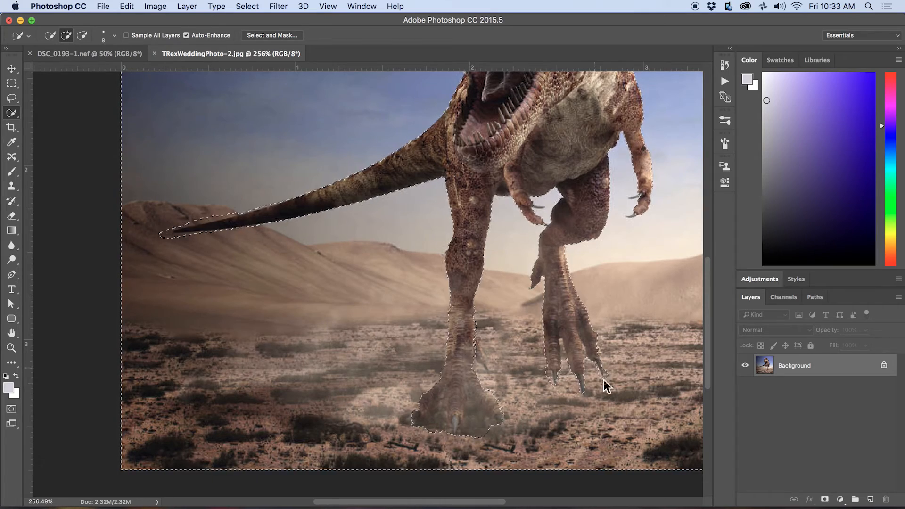
pyautogui.moveTo(478, 353); pyautogui.dragTo(486, 367)
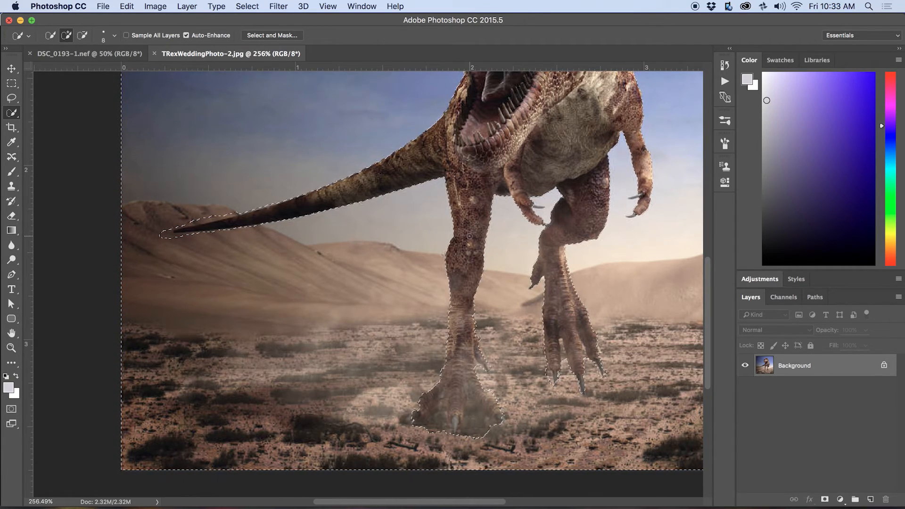
# Invert the selection so it covers the T-Rex and open it in Select and Mask.
pyautogui.scroll(-3, 469, 236)
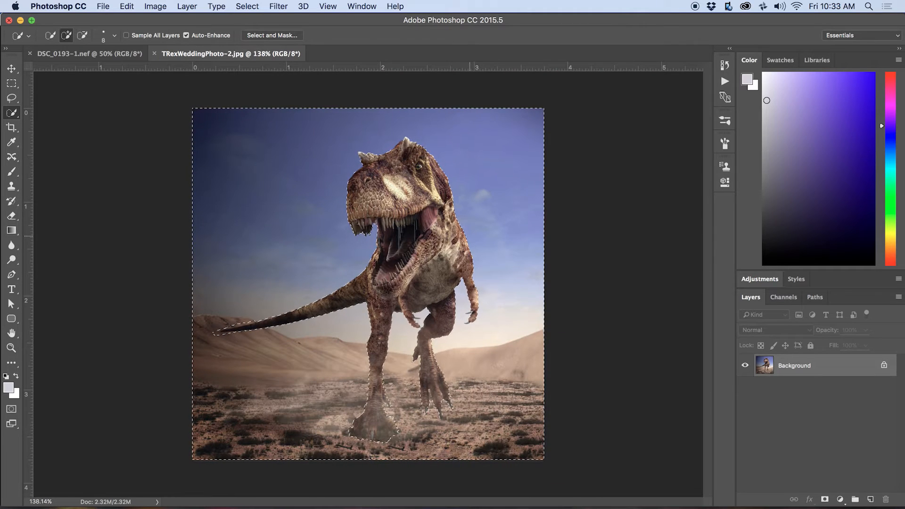
pyautogui.press('super+shift+i')
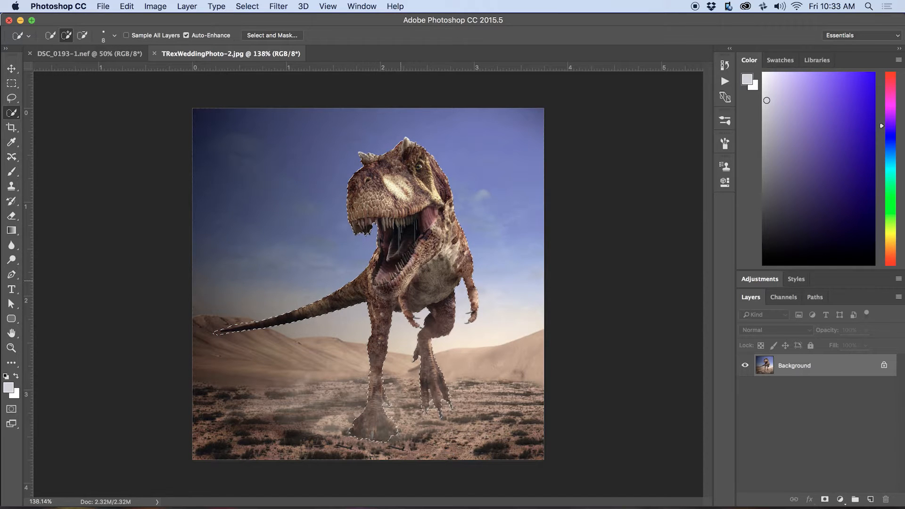
pyautogui.click(291, 36)
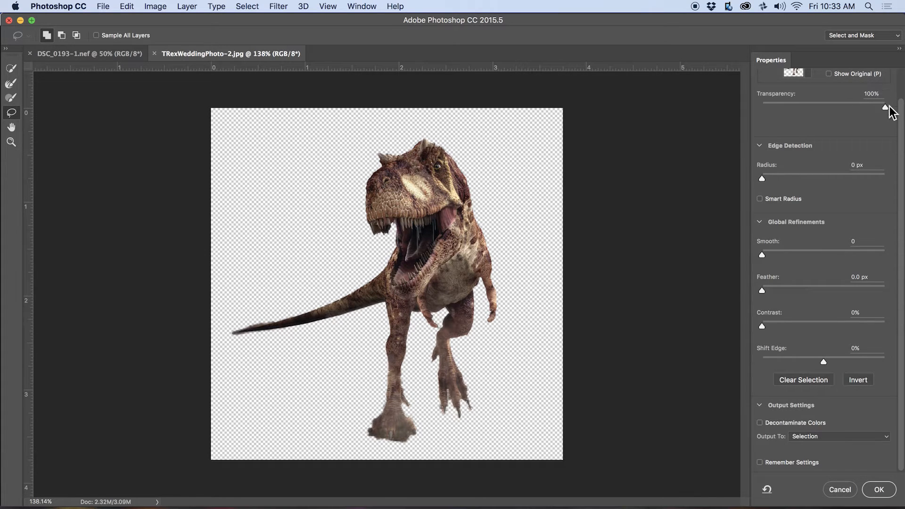
# Switch the mask preview from Onion Skin to On Black and set its opacity to 72%.
pyautogui.moveTo(888, 107); pyautogui.dragTo(825, 115)
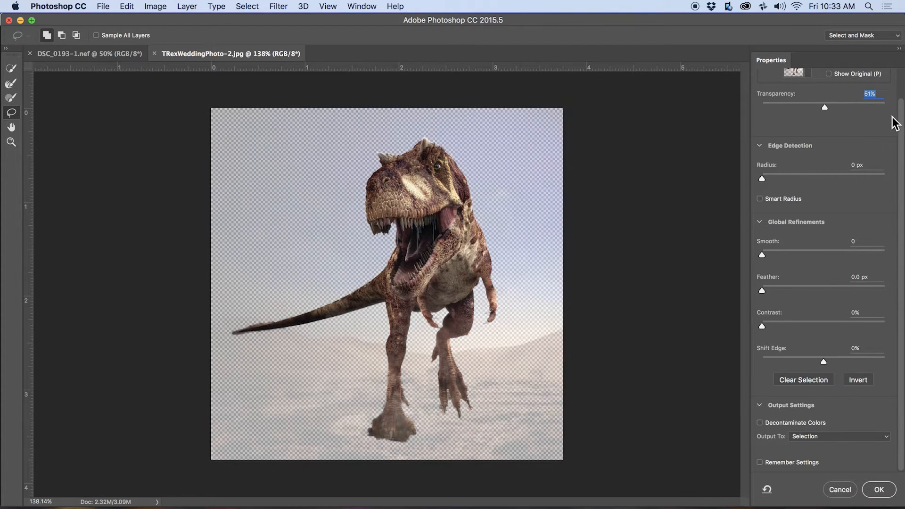
pyautogui.scroll(3, 901, 125)
pyautogui.click(794, 99)
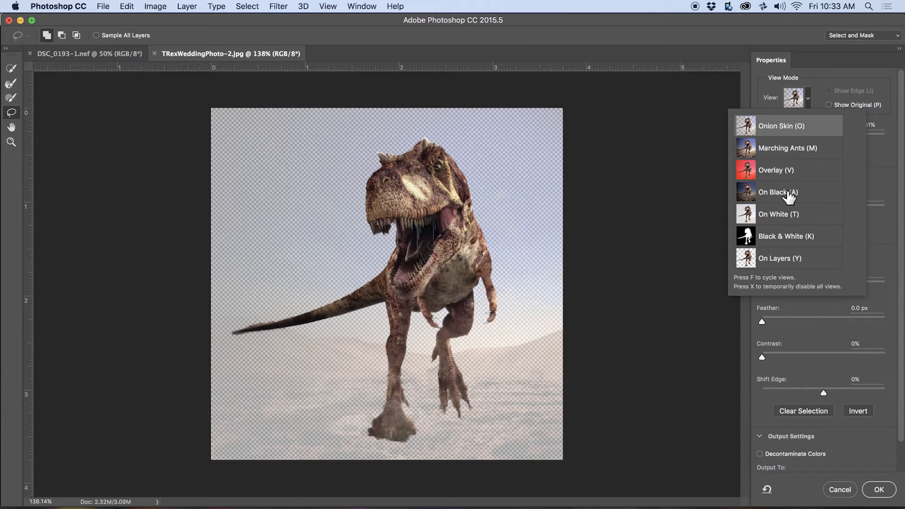
pyautogui.click(790, 194)
pyautogui.click(878, 160)
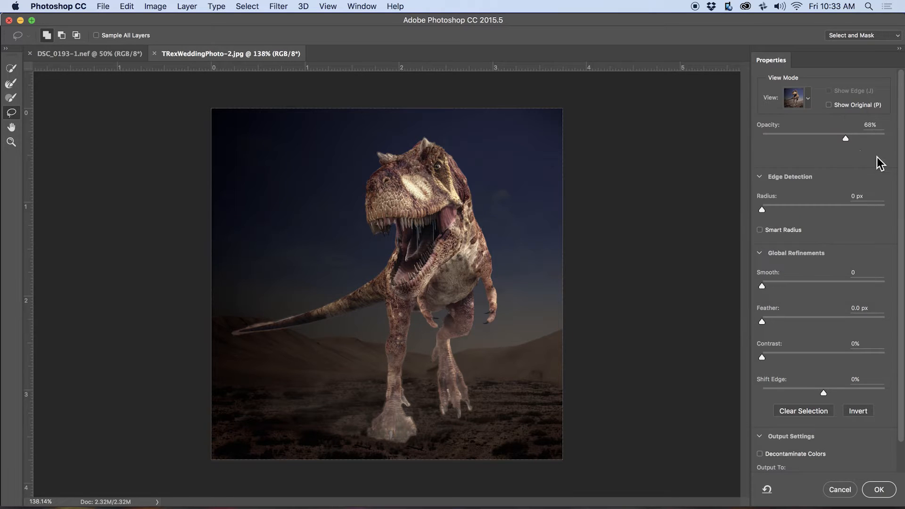
pyautogui.moveTo(840, 141)
pyautogui.mouseDown()
pyautogui.moveTo(883, 137)
pyautogui.moveTo(839, 141)
pyautogui.moveTo(849, 140)
pyautogui.mouseUp()
# Use the Brush tool in subtract mode to remove the leftover background fringe along the tail and its tip.
pyautogui.press('z')
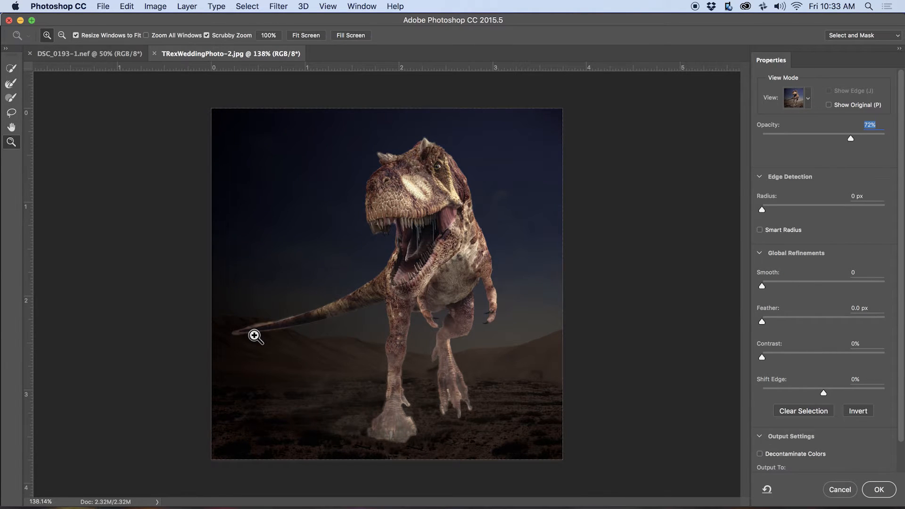
pyautogui.moveTo(255, 333); pyautogui.dragTo(337, 318)
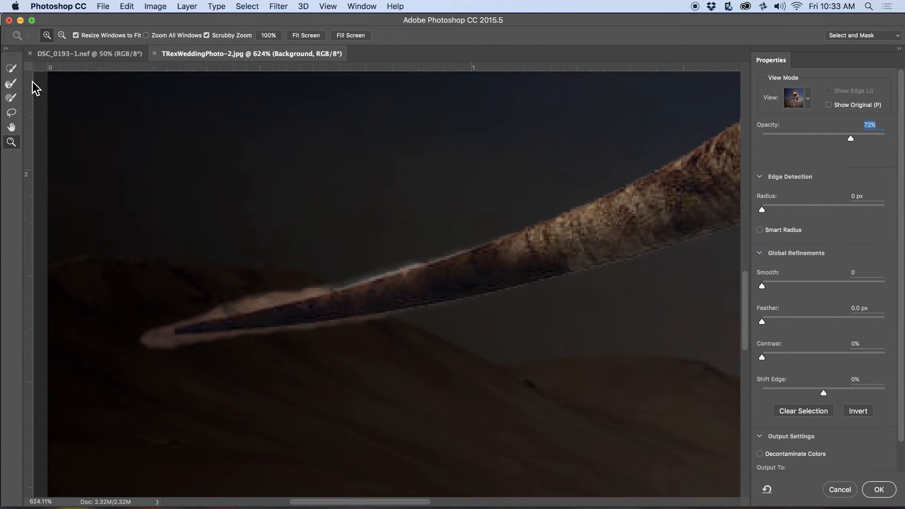
pyautogui.click(12, 99)
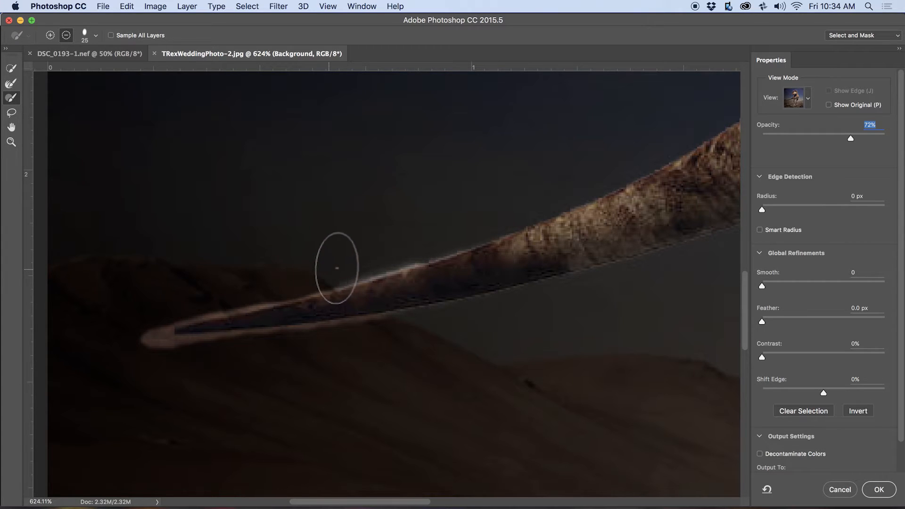
pyautogui.moveTo(374, 260)
pyautogui.mouseDown()
pyautogui.moveTo(465, 230)
pyautogui.moveTo(142, 313)
pyautogui.moveTo(124, 332)
pyautogui.moveTo(161, 328)
pyautogui.moveTo(154, 340)
pyautogui.moveTo(188, 355)
pyautogui.moveTo(528, 307)
pyautogui.mouseUp()
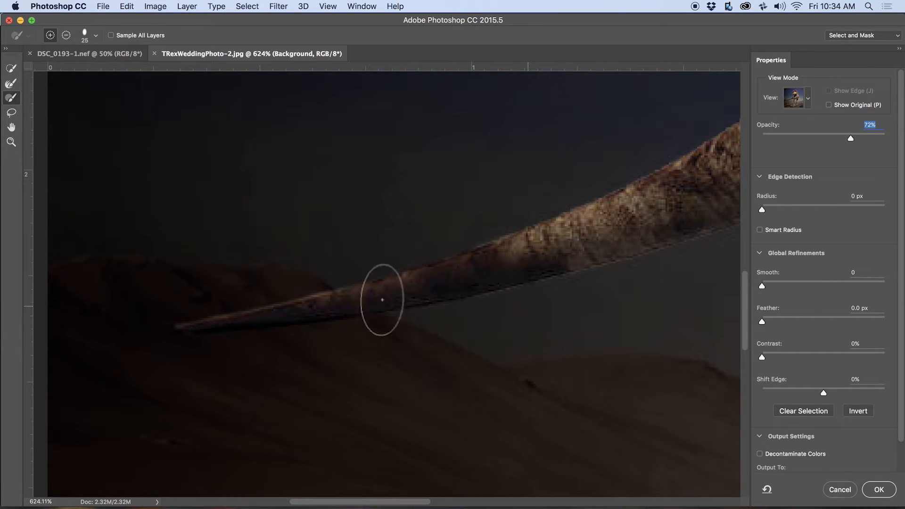
# Brush away the leftover ground between the planted foot's toes and around the raised foot's claws.
pyautogui.moveTo(479, 398); pyautogui.dragTo(212, 330)
pyautogui.moveTo(509, 420)
pyautogui.mouseDown()
pyautogui.moveTo(342, 378)
pyautogui.moveTo(264, 346)
pyautogui.mouseUp()
pyautogui.moveTo(456, 350)
pyautogui.mouseDown()
pyautogui.moveTo(451, 204)
pyautogui.moveTo(477, 133)
pyautogui.mouseUp()
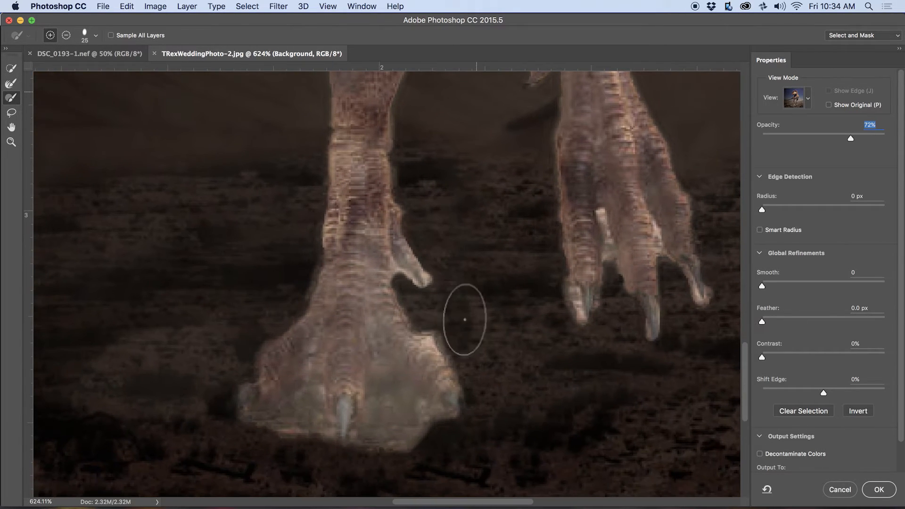
pyautogui.moveTo(300, 470)
pyautogui.mouseDown()
pyautogui.moveTo(307, 413)
pyautogui.moveTo(257, 444)
pyautogui.moveTo(225, 445)
pyautogui.moveTo(302, 438)
pyautogui.moveTo(326, 448)
pyautogui.moveTo(324, 441)
pyautogui.moveTo(342, 488)
pyautogui.moveTo(386, 442)
pyautogui.moveTo(373, 423)
pyautogui.moveTo(382, 396)
pyautogui.moveTo(376, 388)
pyautogui.moveTo(402, 417)
pyautogui.moveTo(434, 431)
pyautogui.moveTo(402, 437)
pyautogui.moveTo(462, 438)
pyautogui.mouseUp()
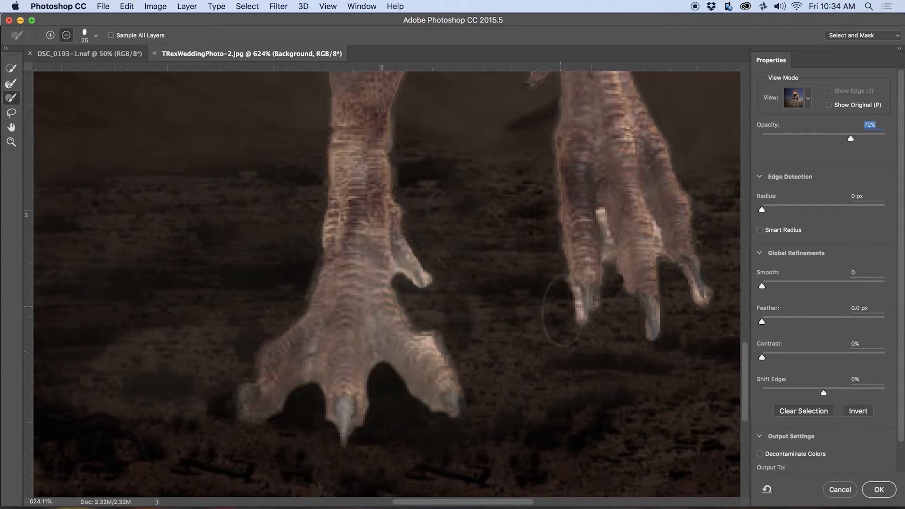
pyautogui.moveTo(567, 309)
pyautogui.mouseDown()
pyautogui.moveTo(569, 323)
pyautogui.moveTo(596, 342)
pyautogui.mouseUp()
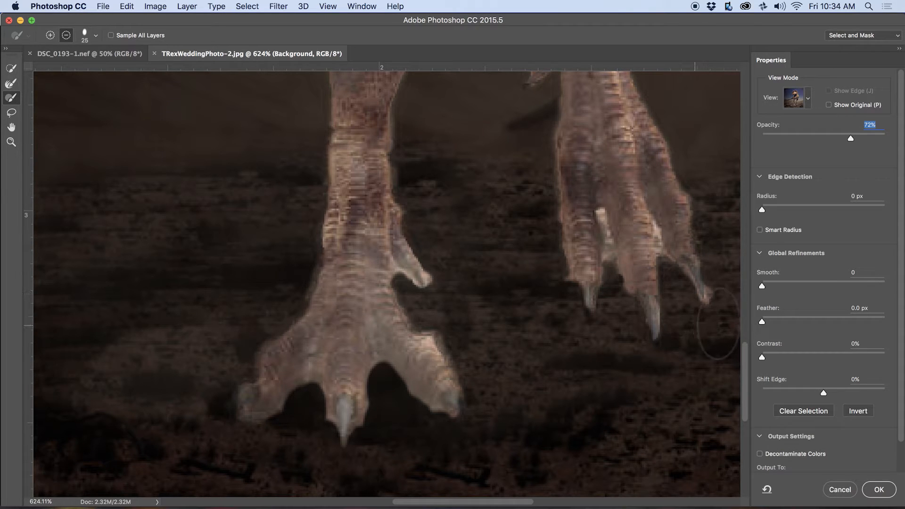
pyautogui.moveTo(716, 293); pyautogui.dragTo(716, 297)
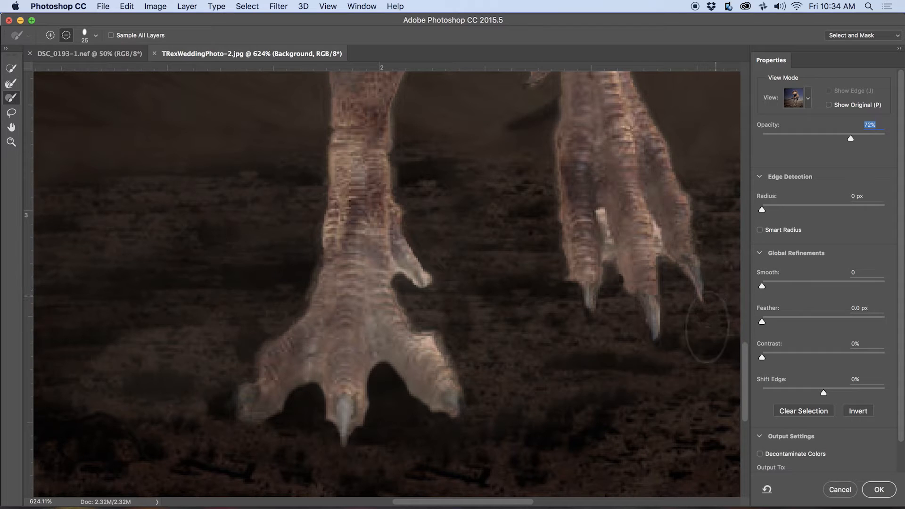
# Reduce the brush size to 6 and trim the background around the planted foot's rear claw.
pyautogui.moveTo(501, 270)
pyautogui.mouseDown()
pyautogui.moveTo(491, 360)
pyautogui.moveTo(475, 384)
pyautogui.mouseUp()
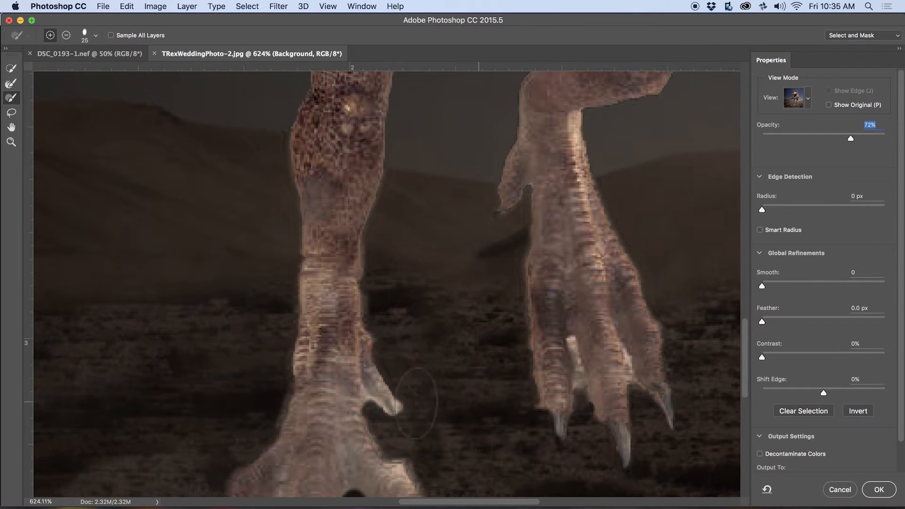
pyautogui.press('[')
pyautogui.press('[')
pyautogui.press('[')
pyautogui.press('[')
pyautogui.press('[')
pyautogui.press('[')
pyautogui.press('[')
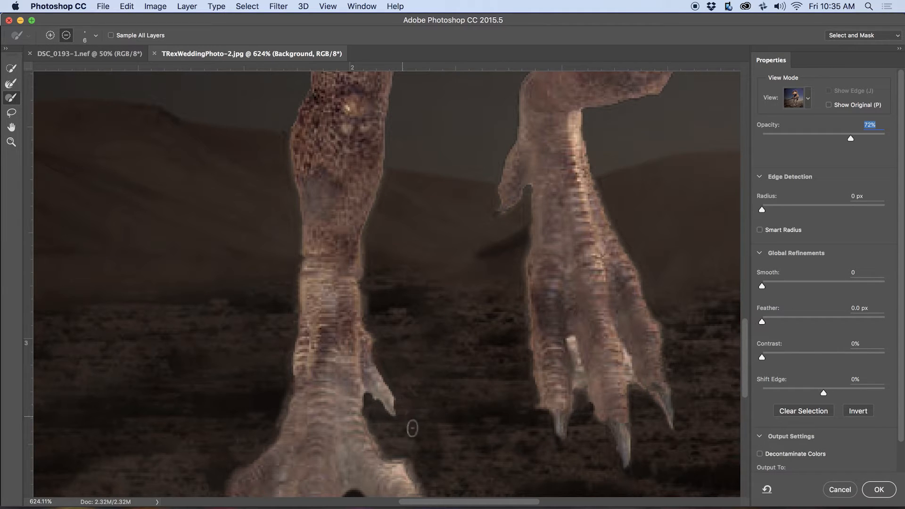
# Trim the background fringe along the planted leg's ankle and the upper edge of its outer toe.
pyautogui.moveTo(276, 417); pyautogui.dragTo(286, 360)
pyautogui.press('space')
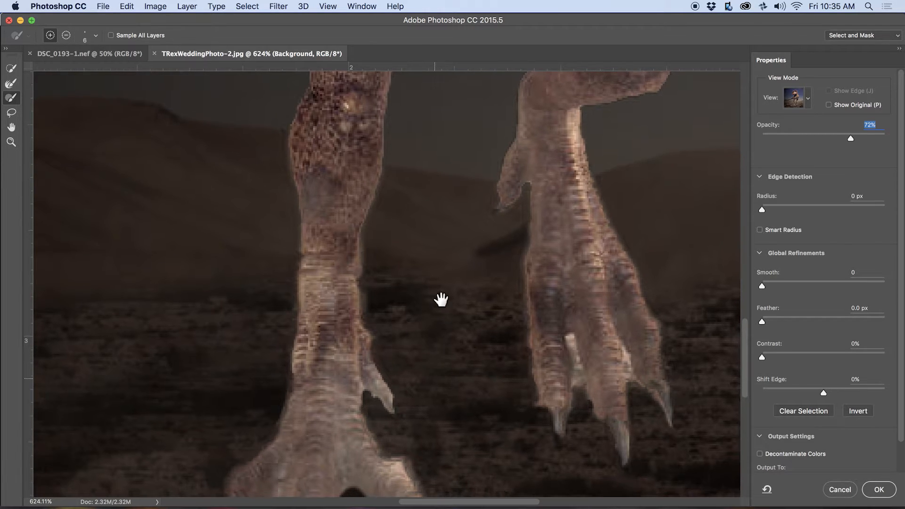
pyautogui.moveTo(440, 299); pyautogui.dragTo(449, 228)
pyautogui.press('alt')
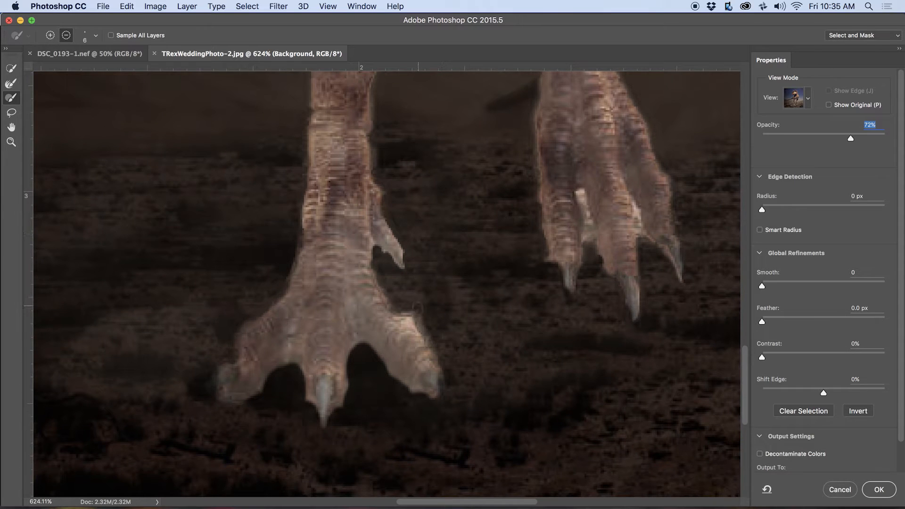
pyautogui.moveTo(420, 325); pyautogui.dragTo(428, 336)
# Brush away the leftover background along the shin and knee of the planted leg.
pyautogui.press('space')
pyautogui.moveTo(457, 263)
pyautogui.mouseDown()
pyautogui.moveTo(513, 428)
pyautogui.moveTo(507, 442)
pyautogui.mouseUp()
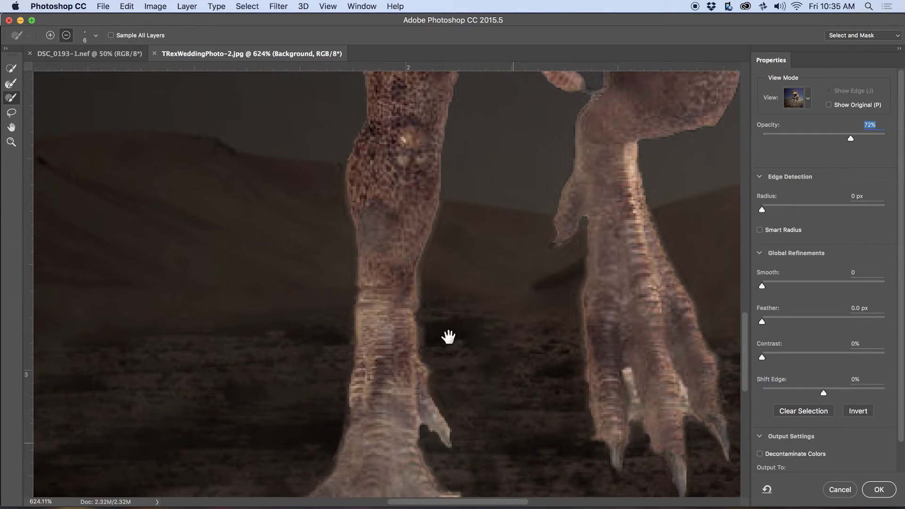
pyautogui.press('alt')
pyautogui.press('alt')
pyautogui.press('alt')
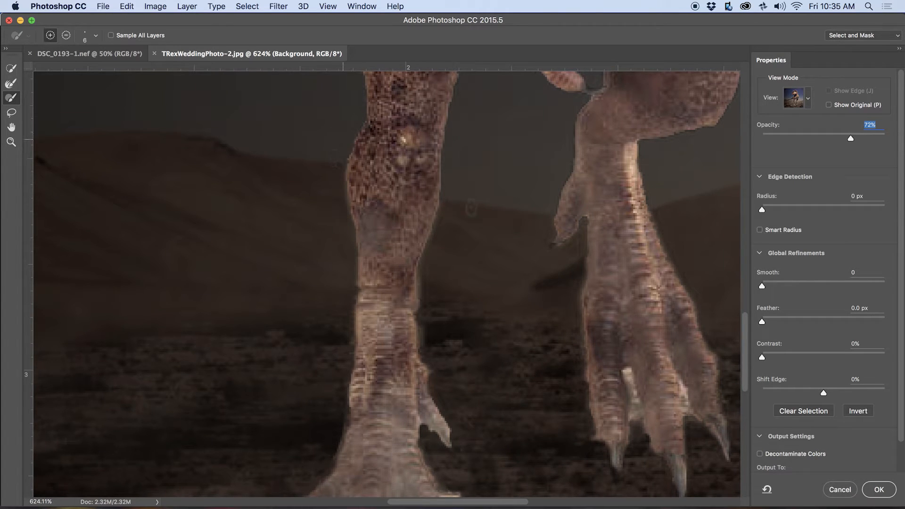
pyautogui.press('alt')
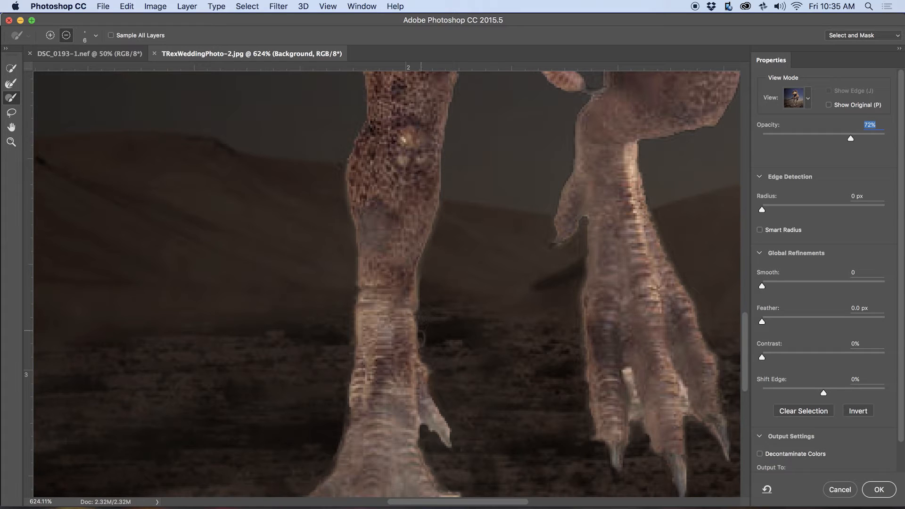
pyautogui.press('alt')
# Paint the tips of the two horns on the T-Rex's head back into the selection.
pyautogui.moveTo(479, 311); pyautogui.dragTo(491, 427)
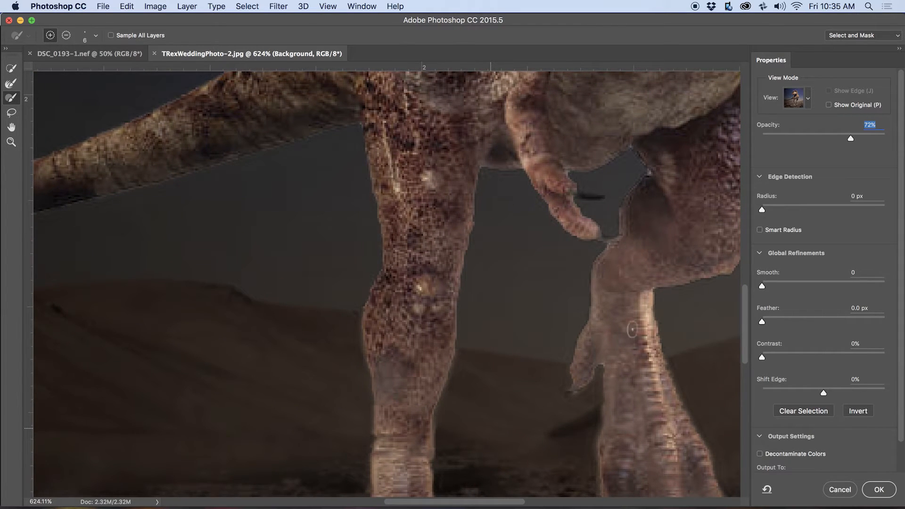
pyautogui.moveTo(679, 340); pyautogui.dragTo(497, 428)
pyautogui.moveTo(570, 376); pyautogui.dragTo(515, 471)
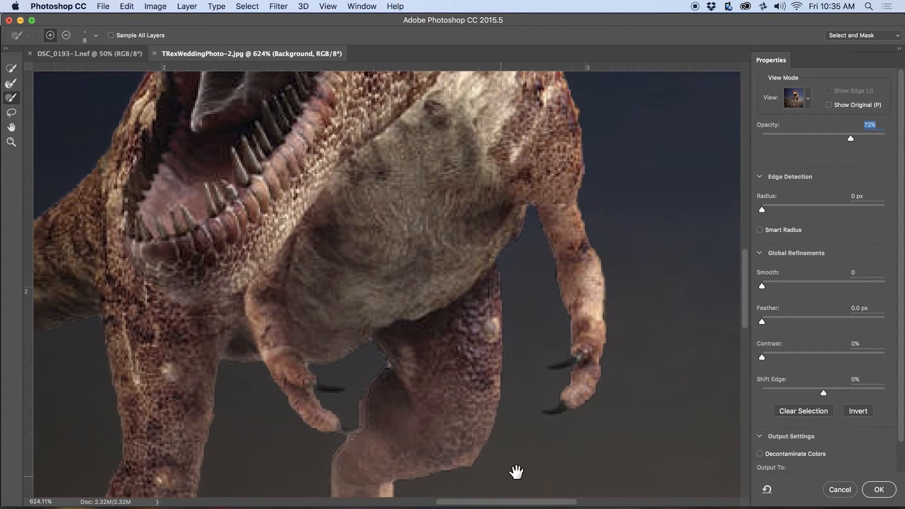
pyautogui.moveTo(505, 299); pyautogui.dragTo(538, 463)
pyautogui.moveTo(533, 326)
pyautogui.mouseDown()
pyautogui.moveTo(575, 466)
pyautogui.moveTo(547, 403)
pyautogui.moveTo(568, 458)
pyautogui.mouseUp()
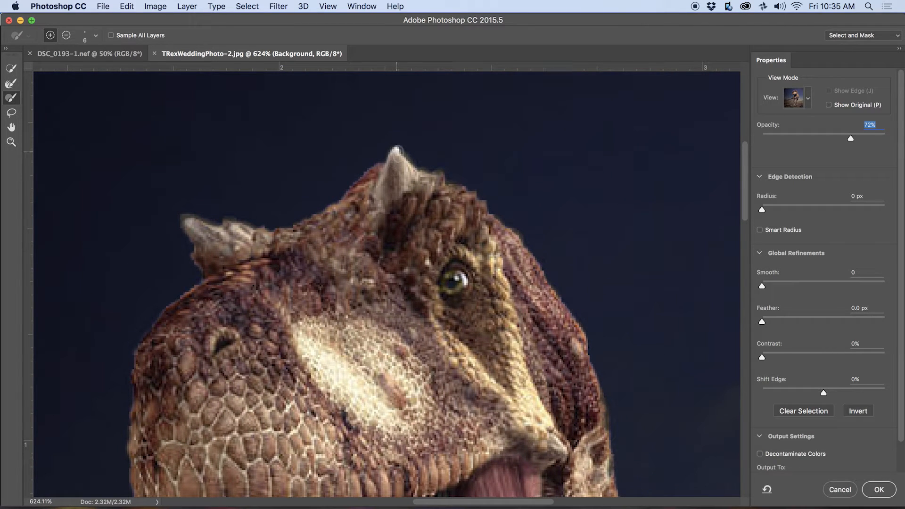
pyautogui.moveTo(186, 231)
pyautogui.mouseDown()
pyautogui.moveTo(185, 221)
pyautogui.moveTo(200, 227)
pyautogui.mouseUp()
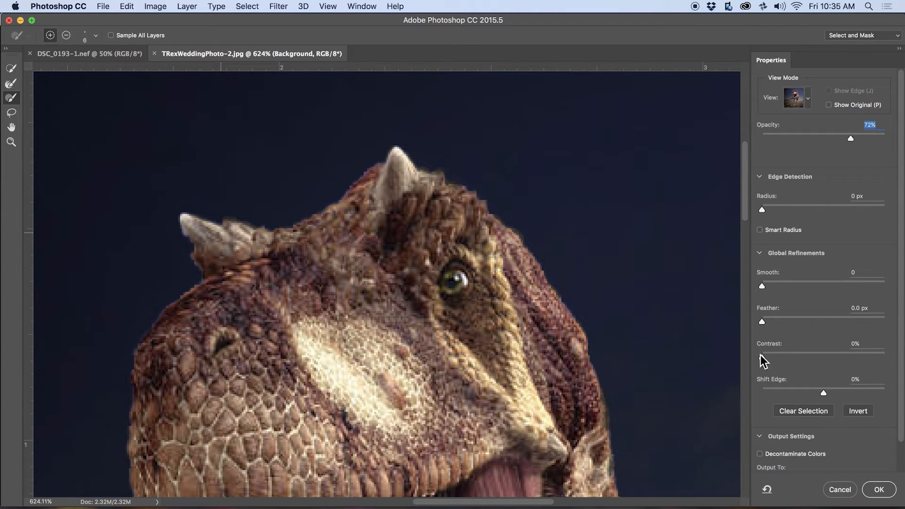
# Refine the whole mask edge with Smooth 5, Feather 0.7 px, Contrast 16% and Shift Edge -26%.
pyautogui.moveTo(763, 287); pyautogui.dragTo(771, 284)
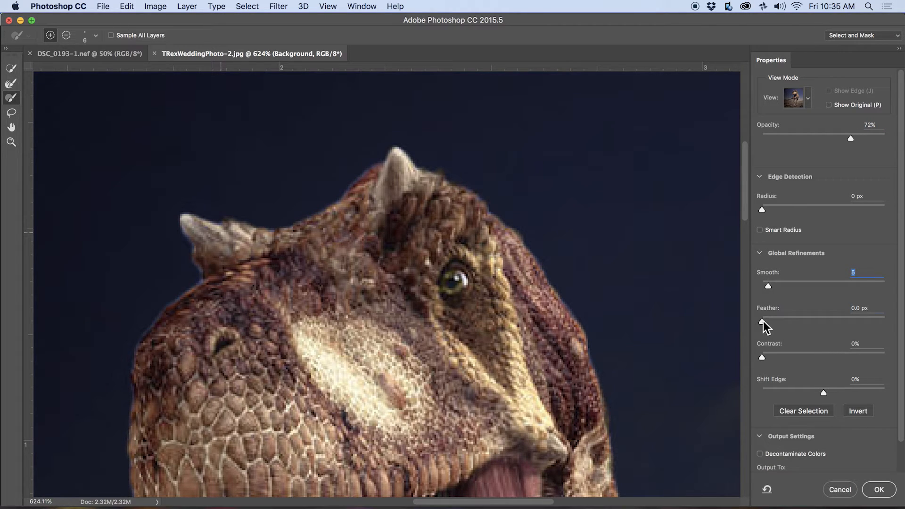
pyautogui.moveTo(762, 321); pyautogui.dragTo(767, 321)
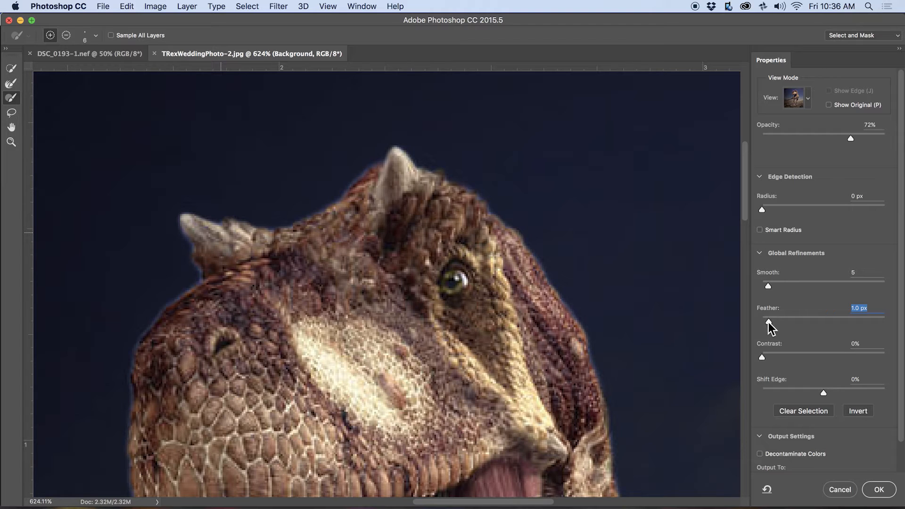
pyautogui.moveTo(768, 322)
pyautogui.mouseDown()
pyautogui.moveTo(760, 324)
pyautogui.moveTo(785, 321)
pyautogui.moveTo(767, 327)
pyautogui.mouseUp()
pyautogui.moveTo(763, 359); pyautogui.dragTo(781, 358)
pyautogui.moveTo(768, 322); pyautogui.dragTo(764, 321)
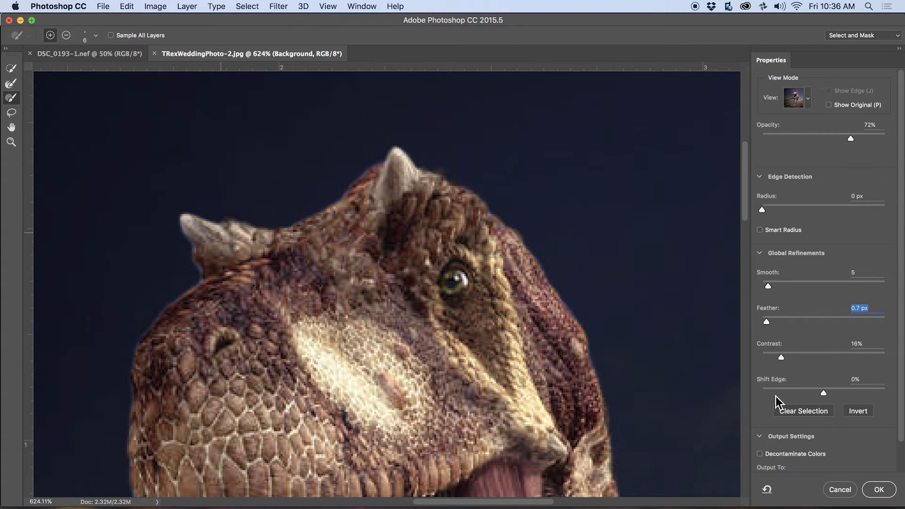
pyautogui.moveTo(825, 393); pyautogui.dragTo(807, 395)
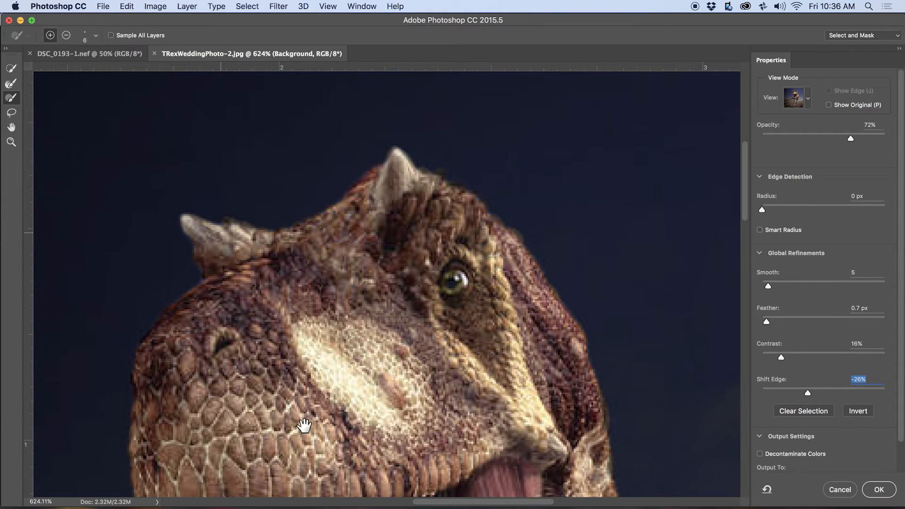
# Reduce the brush size to 3 and remove the bright background patches between the raised foot's toes.
pyautogui.moveTo(303, 426); pyautogui.dragTo(375, 293)
pyautogui.moveTo(427, 399); pyautogui.dragTo(434, 283)
pyautogui.moveTo(337, 358); pyautogui.dragTo(353, 307)
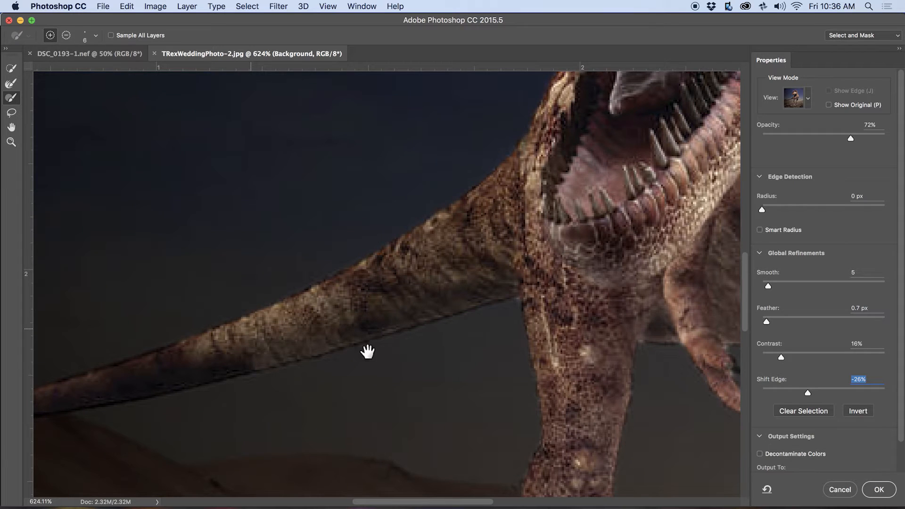
pyautogui.moveTo(579, 339); pyautogui.dragTo(501, 212)
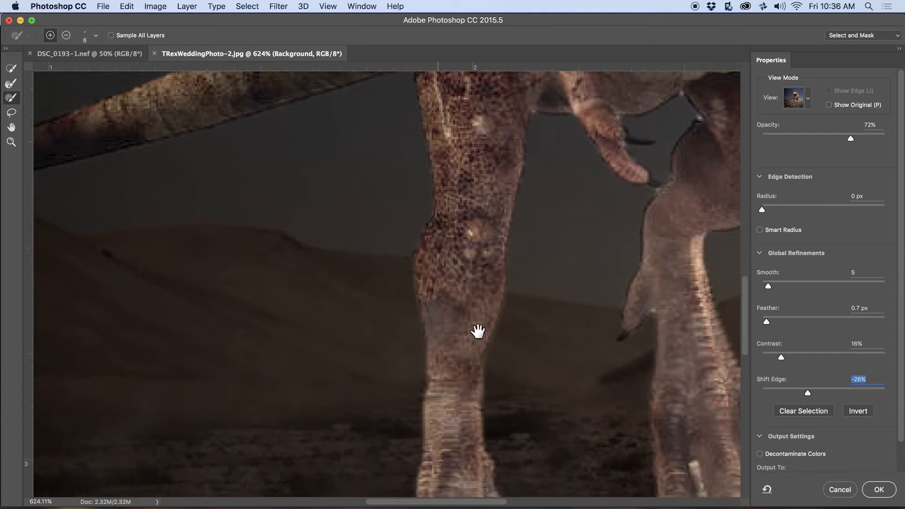
pyautogui.moveTo(443, 341); pyautogui.dragTo(317, 290)
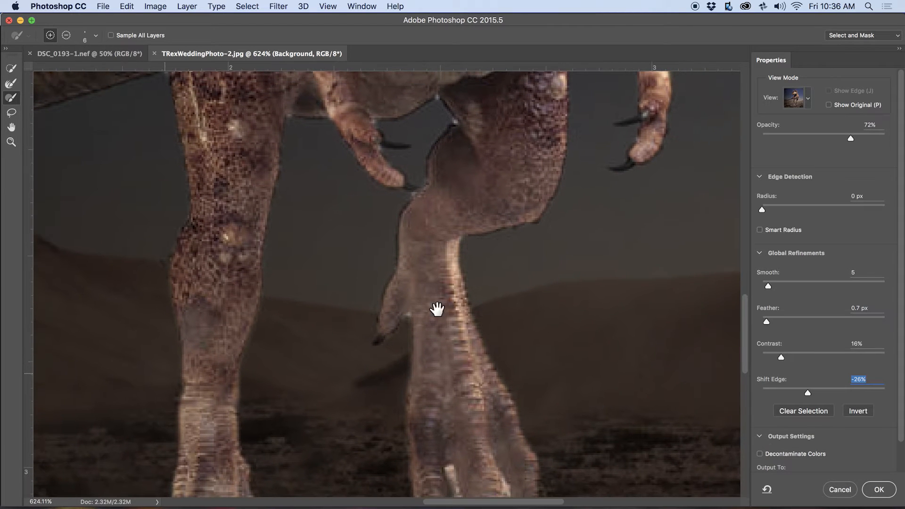
pyautogui.moveTo(446, 355); pyautogui.dragTo(448, 271)
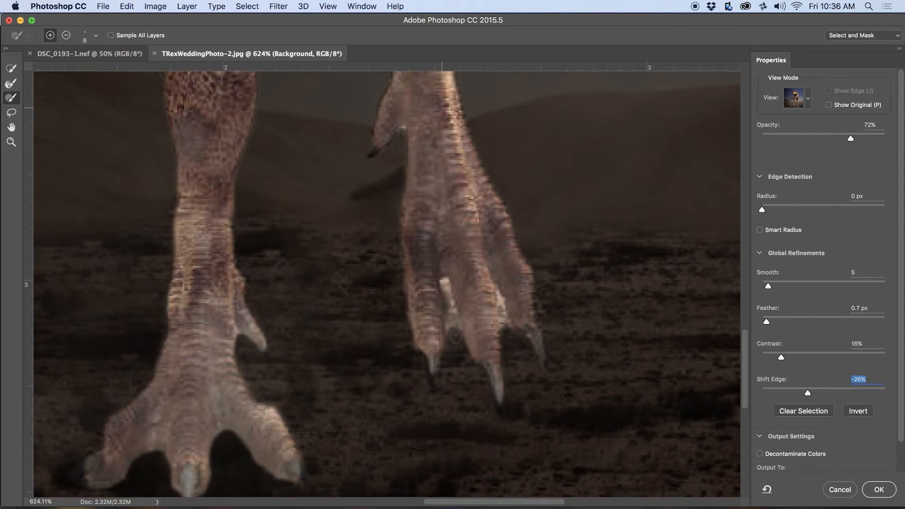
pyautogui.press('alt')
pyautogui.moveTo(453, 333); pyautogui.dragTo(451, 321)
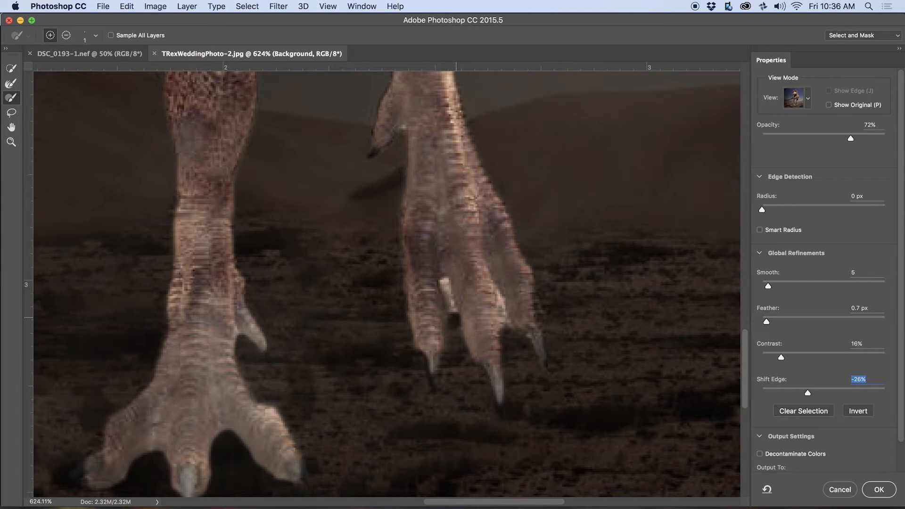
pyautogui.press('alt')
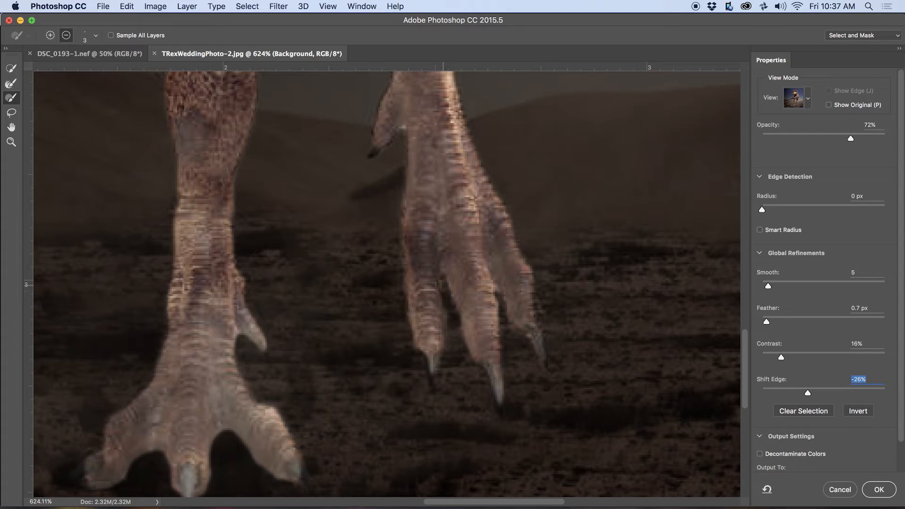
pyautogui.press('alt')
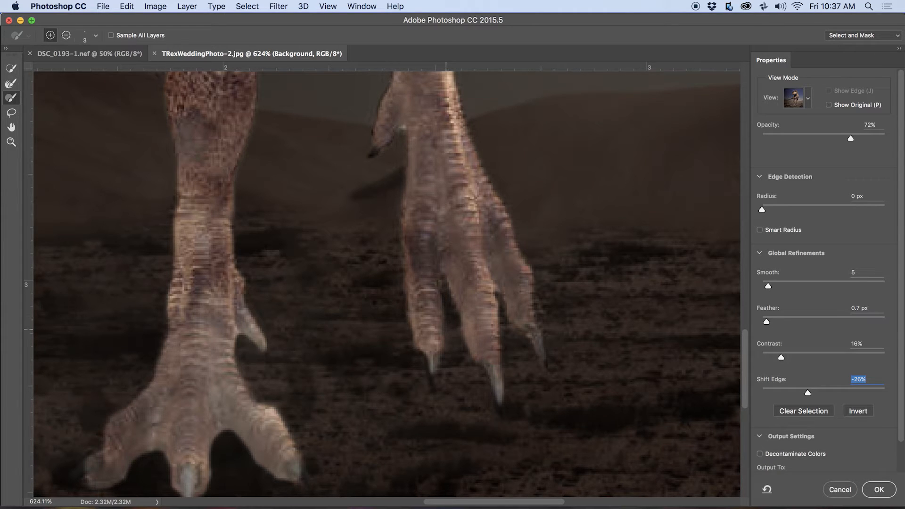
# Paint the missing claw on the planted foot's outer toe back into the selection.
pyautogui.press('space')
pyautogui.moveTo(329, 377); pyautogui.dragTo(431, 317)
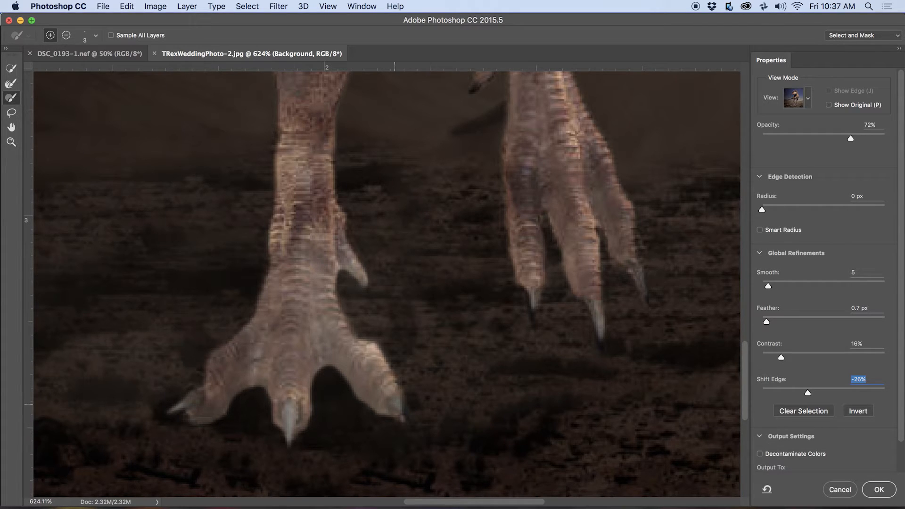
# Try the Refine Edge Brush at size 10 on the planted foot's outer claw and undo the stroke.
pyautogui.click(11, 84)
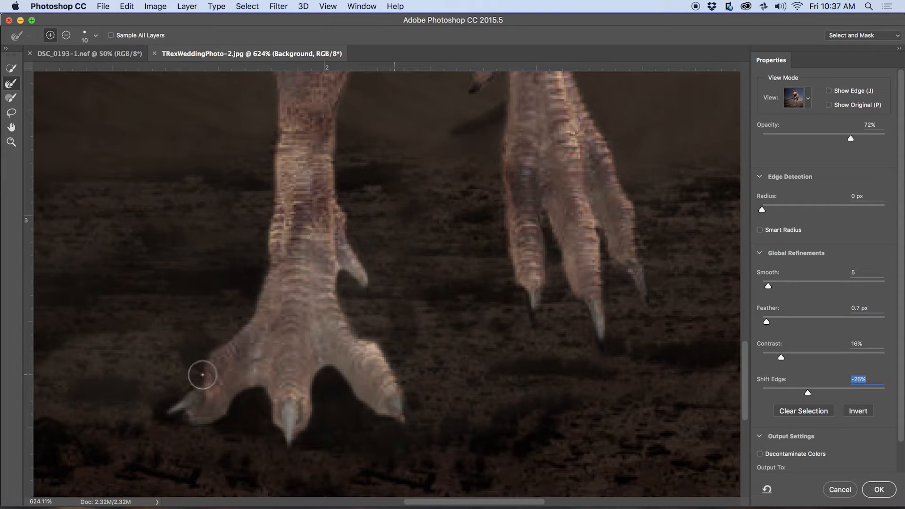
pyautogui.moveTo(171, 408)
pyautogui.mouseDown()
pyautogui.moveTo(218, 409)
pyautogui.moveTo(250, 384)
pyautogui.moveTo(208, 443)
pyautogui.mouseUp()
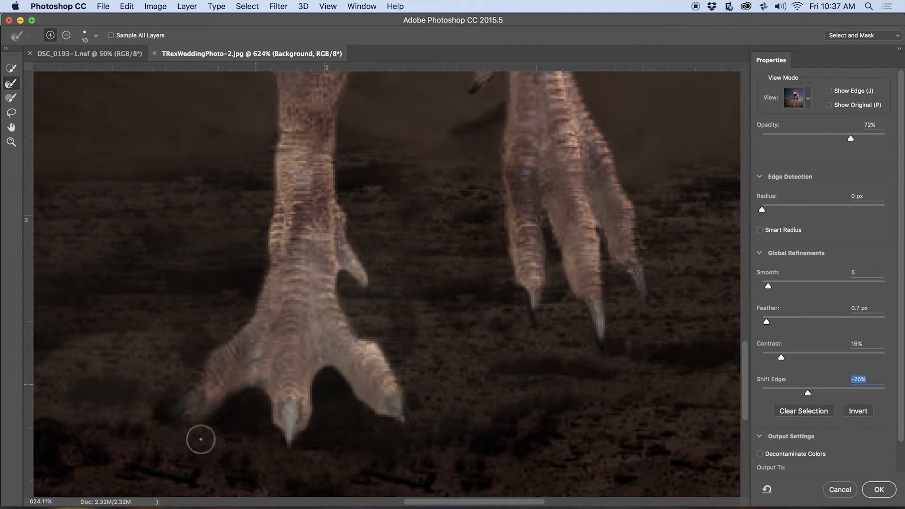
pyautogui.press('super+z')
# Set the Refine Edge Brush to size 8 and refine the edge along the tail's underside.
pyautogui.moveTo(311, 303); pyautogui.dragTo(286, 457)
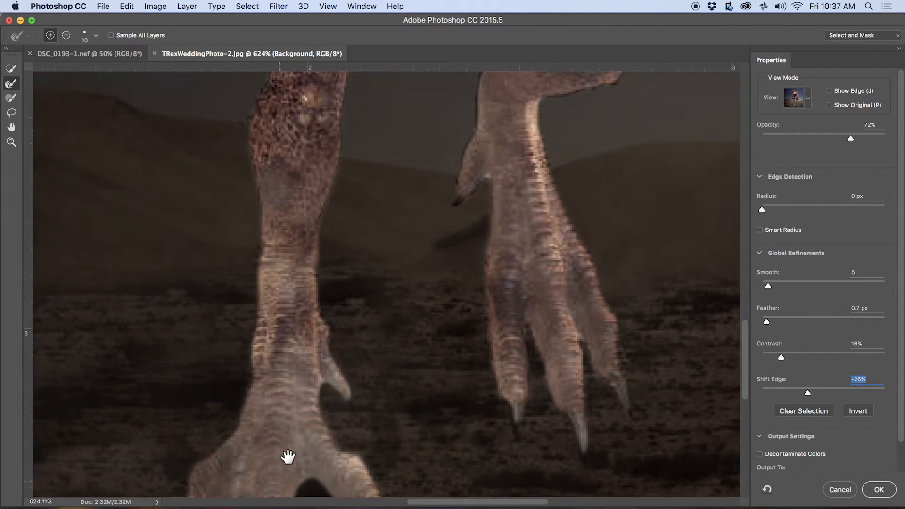
pyautogui.moveTo(277, 267); pyautogui.dragTo(268, 301)
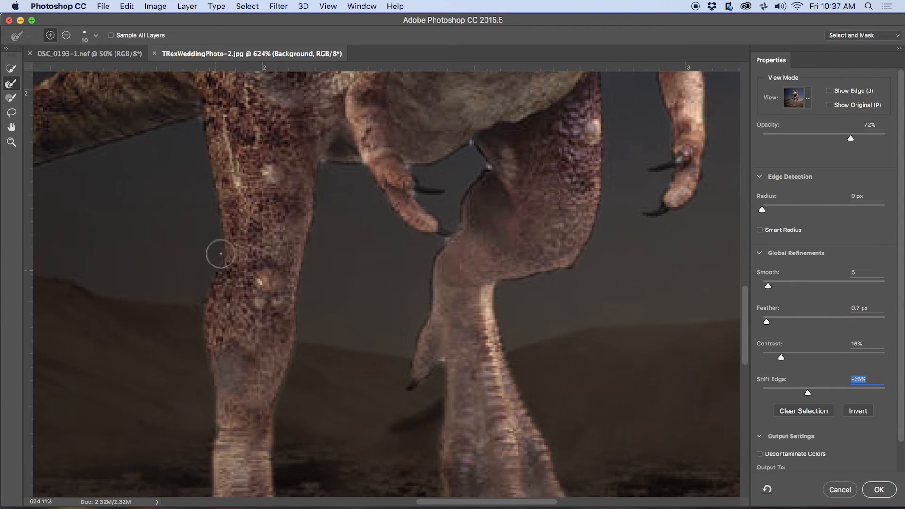
pyautogui.press(']')
pyautogui.moveTo(253, 166); pyautogui.dragTo(546, 206)
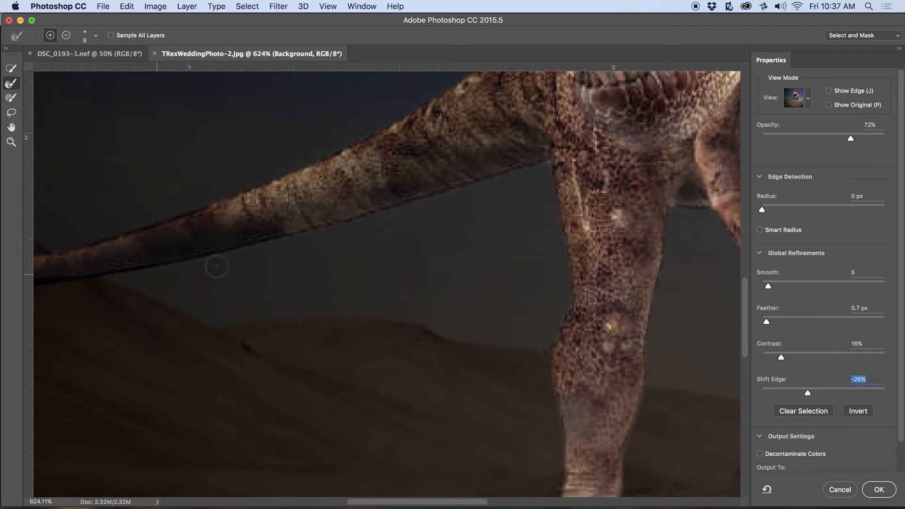
# Refine the mask edge around the front teeth and snout with the Refine Edge Brush.
pyautogui.moveTo(394, 186); pyautogui.dragTo(332, 307)
pyautogui.moveTo(364, 262); pyautogui.dragTo(214, 400)
pyautogui.moveTo(386, 247); pyautogui.dragTo(245, 464)
pyautogui.moveTo(292, 294); pyautogui.dragTo(288, 299)
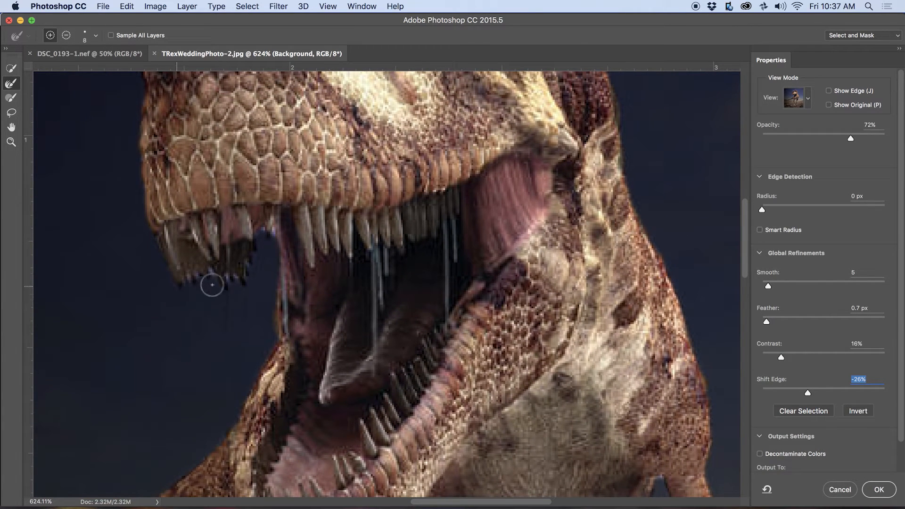
pyautogui.moveTo(248, 259); pyautogui.dragTo(299, 410)
pyautogui.moveTo(288, 170); pyautogui.dragTo(295, 303)
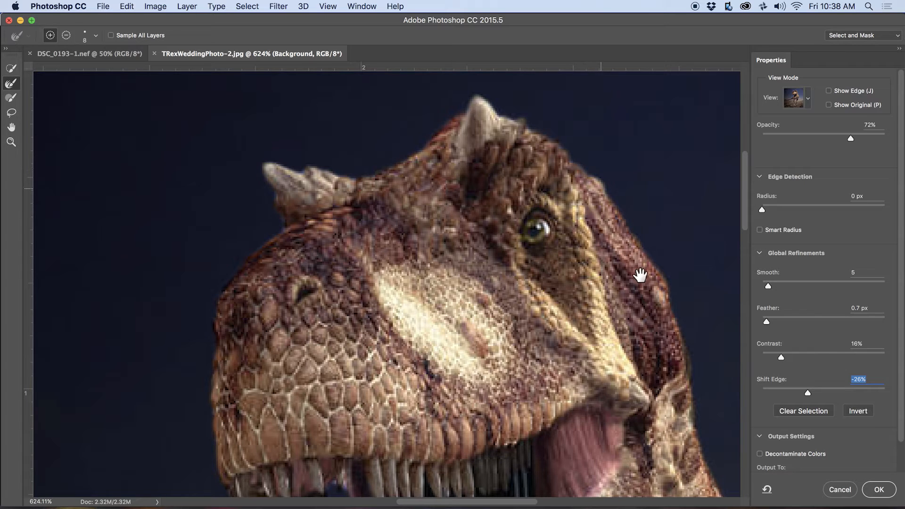
# Refine the mask edge down the back of the neck and along the outer side of the far arm.
pyautogui.moveTo(641, 278); pyautogui.dragTo(533, 159)
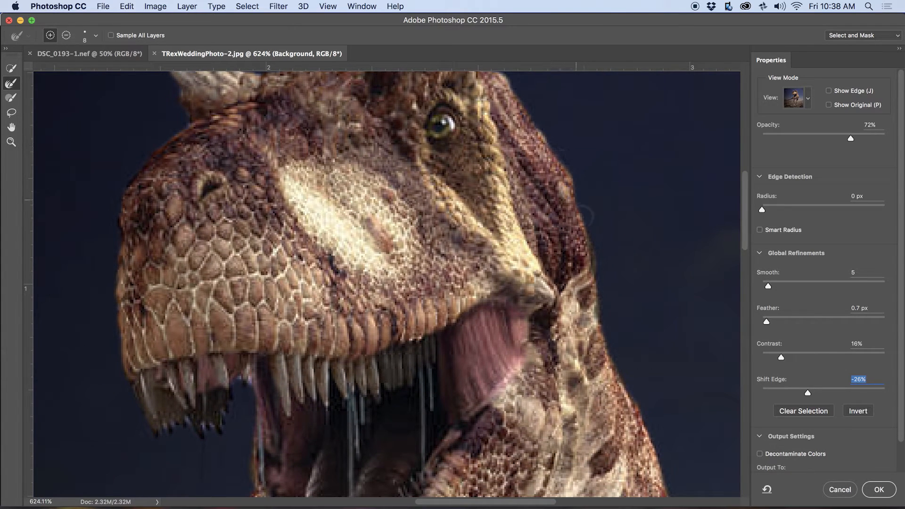
pyautogui.moveTo(594, 366)
pyautogui.mouseDown()
pyautogui.moveTo(575, 333)
pyautogui.moveTo(537, 317)
pyautogui.moveTo(521, 327)
pyautogui.moveTo(481, 269)
pyautogui.mouseUp()
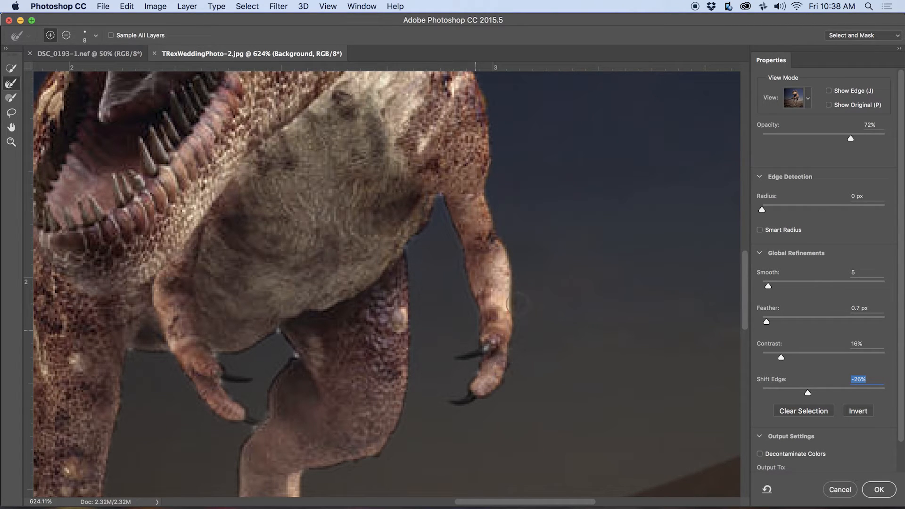
pyautogui.moveTo(506, 310); pyautogui.dragTo(509, 343)
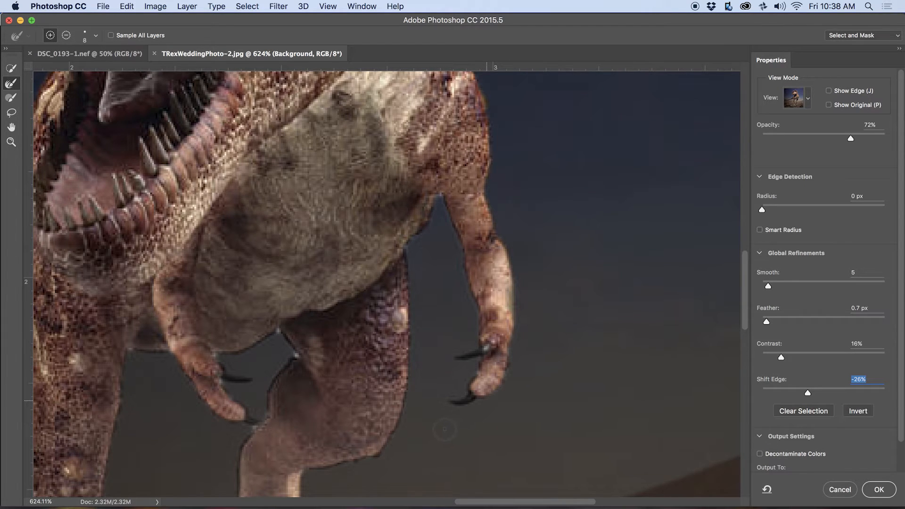
# Set the mask's global refinements to Smooth 0, Feather 1.4 px and Contrast 7%.
pyautogui.scroll(-5, 445, 429)
pyautogui.hscroll(-5, 444, 429)
pyautogui.moveTo(768, 286); pyautogui.dragTo(760, 286)
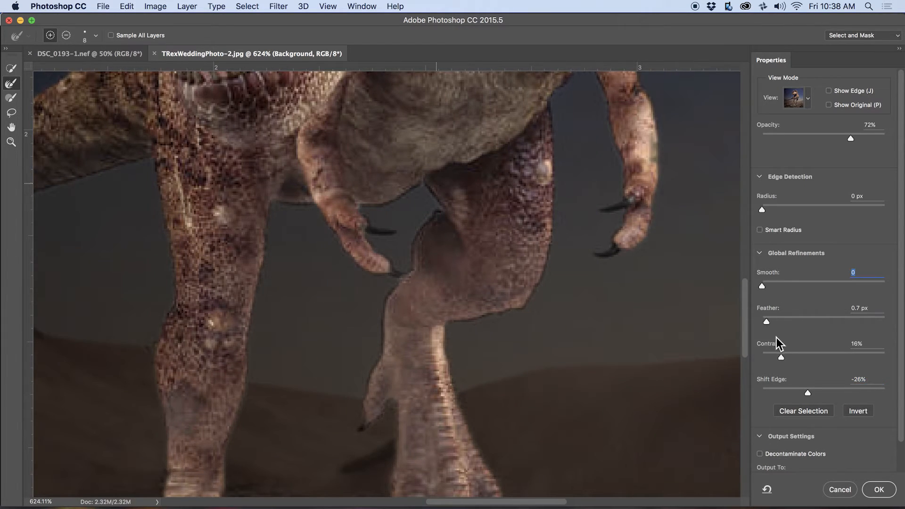
pyautogui.moveTo(781, 357); pyautogui.dragTo(778, 357)
pyautogui.moveTo(767, 322); pyautogui.dragTo(771, 323)
pyautogui.moveTo(779, 358); pyautogui.dragTo(770, 357)
# Set Shift Edge to -39% and raise the On Black preview opacity to 99%.
pyautogui.moveTo(807, 393); pyautogui.dragTo(760, 392)
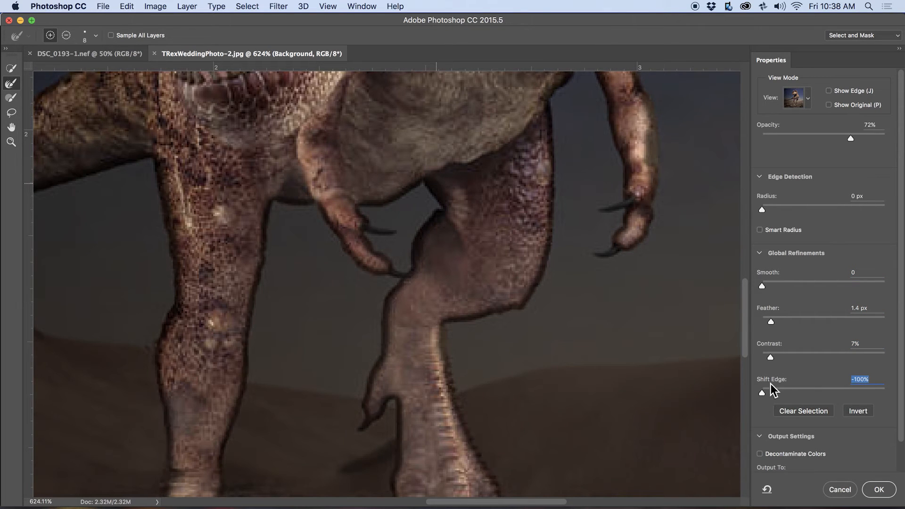
pyautogui.moveTo(851, 138); pyautogui.dragTo(884, 137)
pyautogui.moveTo(764, 392)
pyautogui.mouseDown()
pyautogui.moveTo(809, 392)
pyautogui.moveTo(801, 392)
pyautogui.mouseUp()
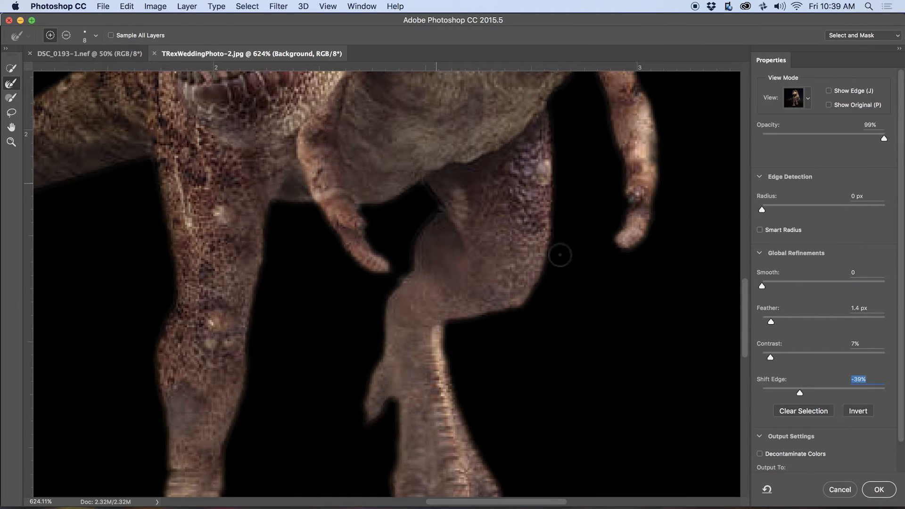
# Set the mask's global refinements to Feather 0.3 px, Contrast 0% and Shift Edge -25%.
pyautogui.scroll(-10, 560, 256)
pyautogui.scroll(11, 517, 236)
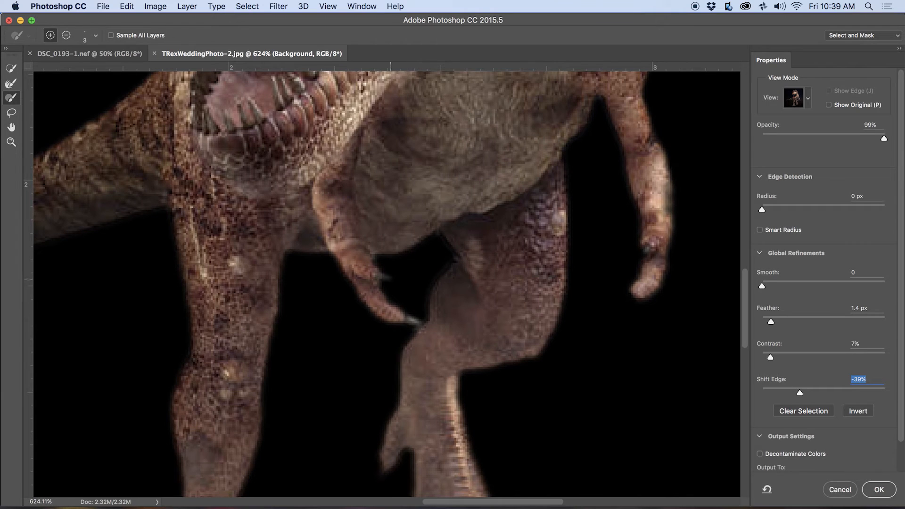
pyautogui.press('r')
pyautogui.moveTo(800, 392); pyautogui.dragTo(816, 394)
pyautogui.moveTo(770, 322); pyautogui.dragTo(764, 322)
pyautogui.moveTo(816, 394); pyautogui.dragTo(809, 395)
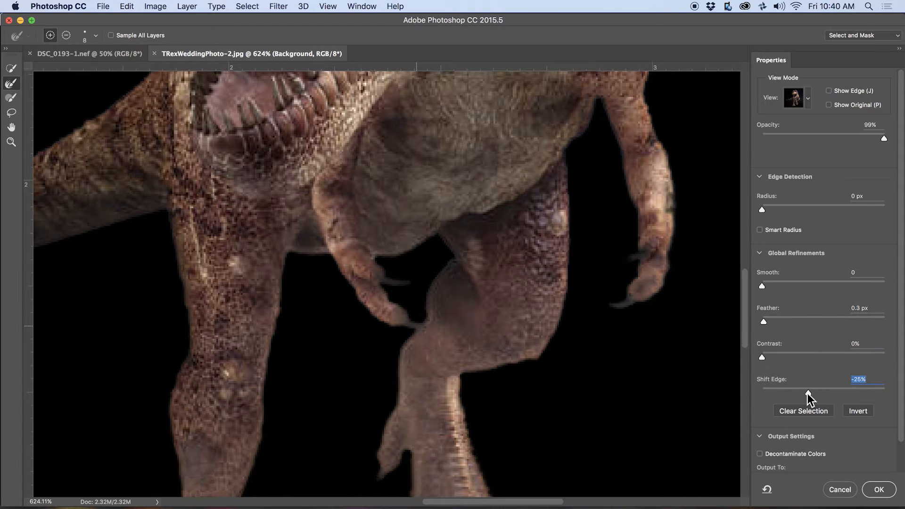
# Preview the mask against a white background with the T-Rex's planted foot in view.
pyautogui.moveTo(499, 308); pyautogui.dragTo(589, 179)
pyautogui.moveTo(461, 270)
pyautogui.mouseDown()
pyautogui.moveTo(651, 344)
pyautogui.moveTo(549, 260)
pyautogui.moveTo(549, 373)
pyautogui.mouseUp()
pyautogui.click(797, 101)
pyautogui.click(797, 218)
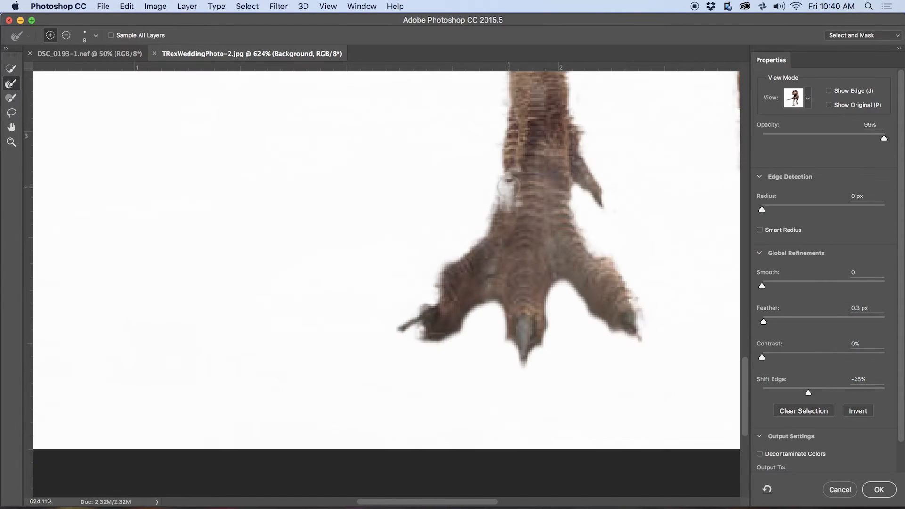
# Paint the mask with the Brush to restore the planted foot's toes and claws and remove background remnants around them.
pyautogui.press('b')
pyautogui.moveTo(436, 291); pyautogui.dragTo(443, 313)
pyautogui.press('alt')
pyautogui.moveTo(383, 358)
pyautogui.mouseDown()
pyautogui.moveTo(420, 339)
pyautogui.moveTo(394, 326)
pyautogui.moveTo(468, 325)
pyautogui.mouseUp()
pyautogui.press('alt')
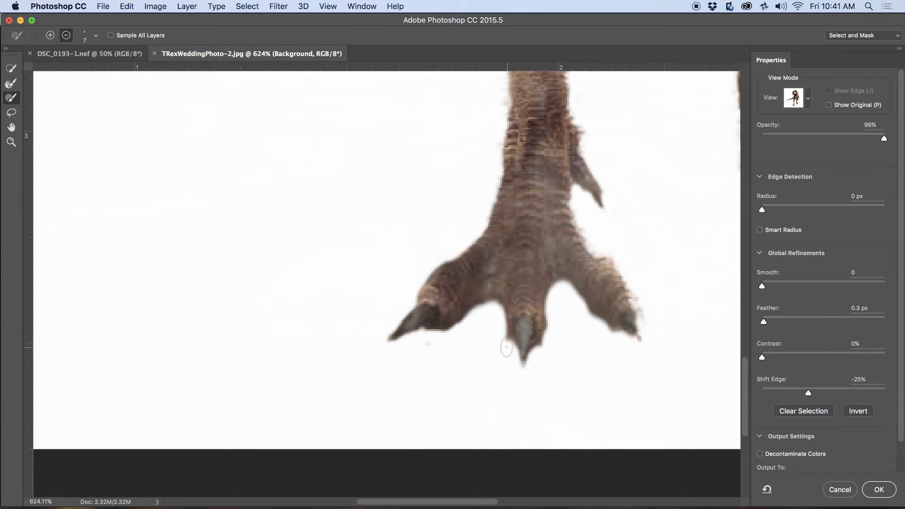
pyautogui.moveTo(507, 349); pyautogui.dragTo(503, 335)
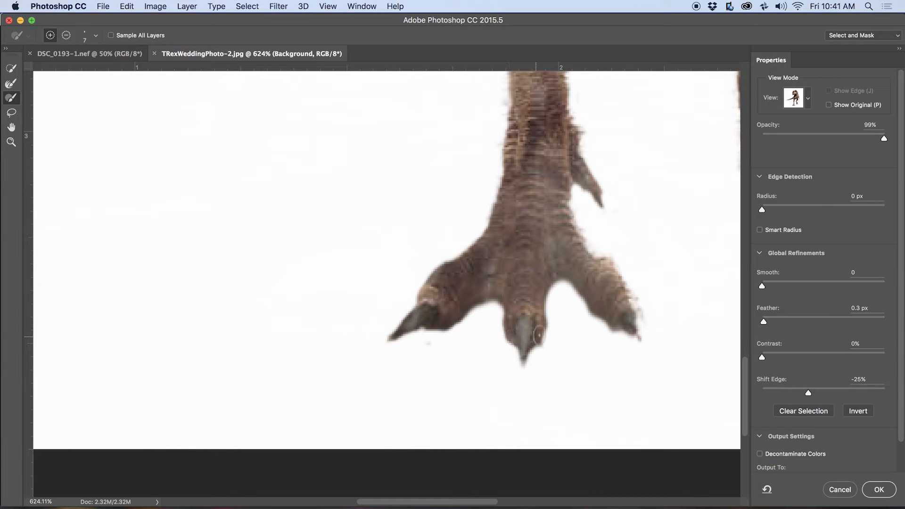
pyautogui.press('alt')
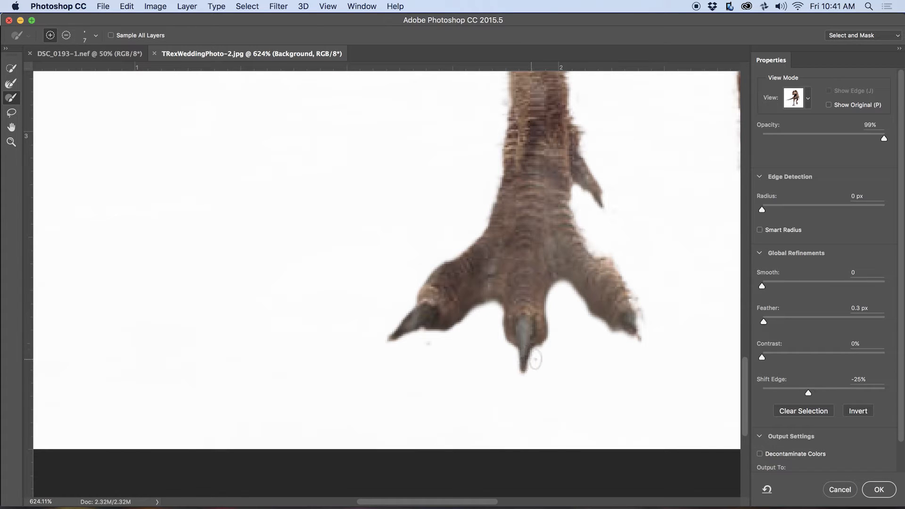
pyautogui.press('alt')
pyautogui.moveTo(593, 304)
pyautogui.mouseDown()
pyautogui.moveTo(631, 321)
pyautogui.moveTo(636, 310)
pyautogui.moveTo(634, 330)
pyautogui.moveTo(652, 349)
pyautogui.moveTo(635, 344)
pyautogui.moveTo(642, 353)
pyautogui.moveTo(658, 338)
pyautogui.moveTo(658, 294)
pyautogui.mouseUp()
# Brush the missing edges back into the mask along the standing leg, its rear claw and the tail's underside.
pyautogui.moveTo(586, 243); pyautogui.dragTo(545, 309)
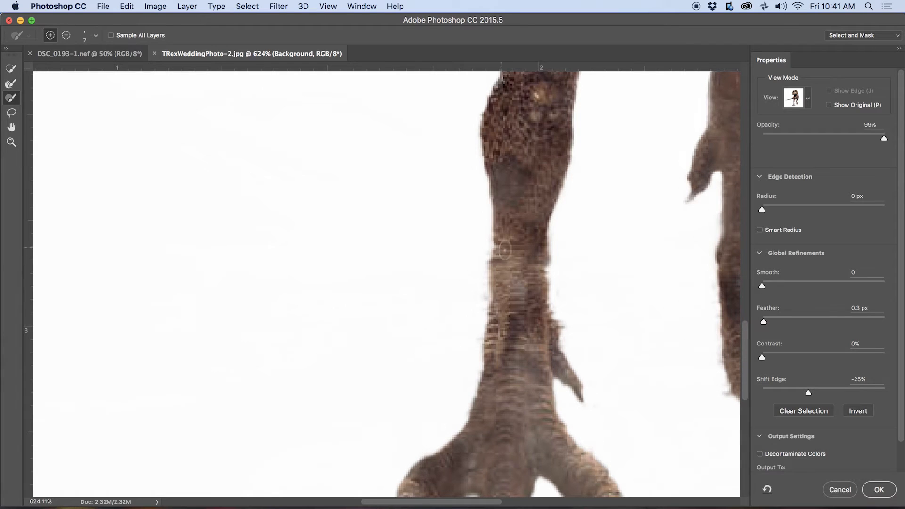
pyautogui.moveTo(505, 251)
pyautogui.mouseDown()
pyautogui.moveTo(485, 307)
pyautogui.moveTo(497, 244)
pyautogui.mouseUp()
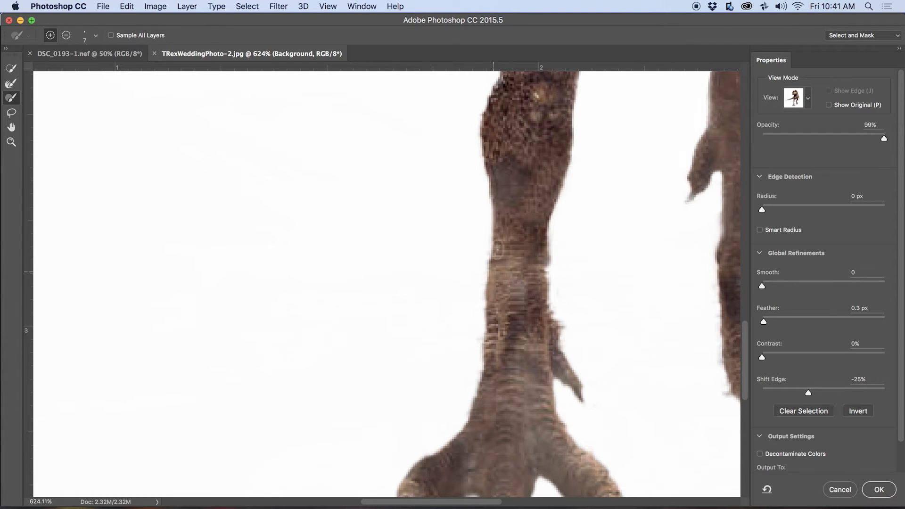
pyautogui.moveTo(543, 285)
pyautogui.mouseDown()
pyautogui.moveTo(558, 358)
pyautogui.moveTo(554, 334)
pyautogui.mouseUp()
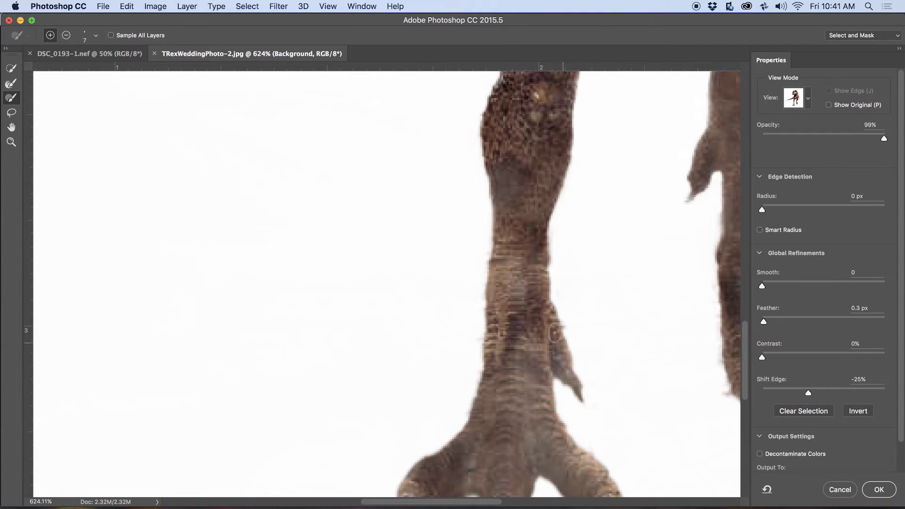
pyautogui.moveTo(499, 203); pyautogui.dragTo(478, 336)
pyautogui.moveTo(472, 348); pyautogui.dragTo(483, 185)
pyautogui.moveTo(530, 162); pyautogui.dragTo(547, 271)
pyautogui.moveTo(438, 170); pyautogui.dragTo(244, 230)
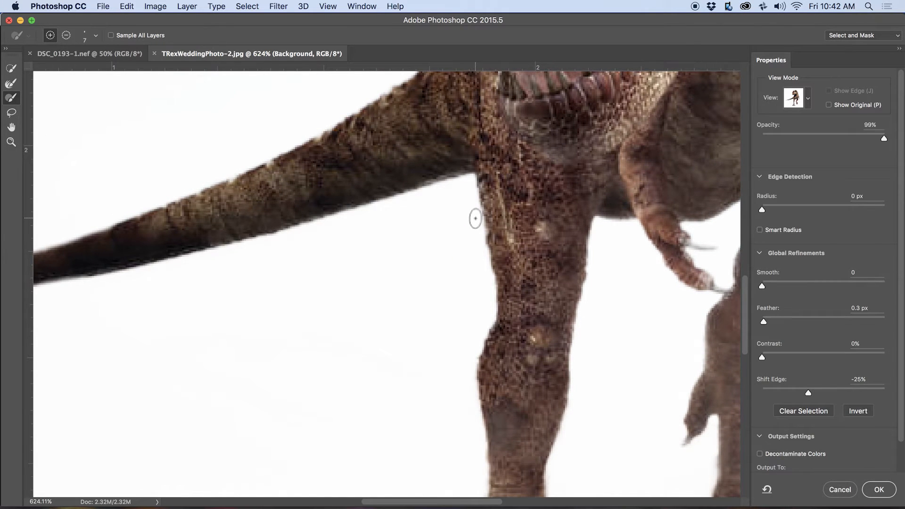
# Paint the claws of both hands back into the mask using a small Brush of 3 to 4 px.
pyautogui.scroll(-8, 475, 218)
pyautogui.press('super+space')
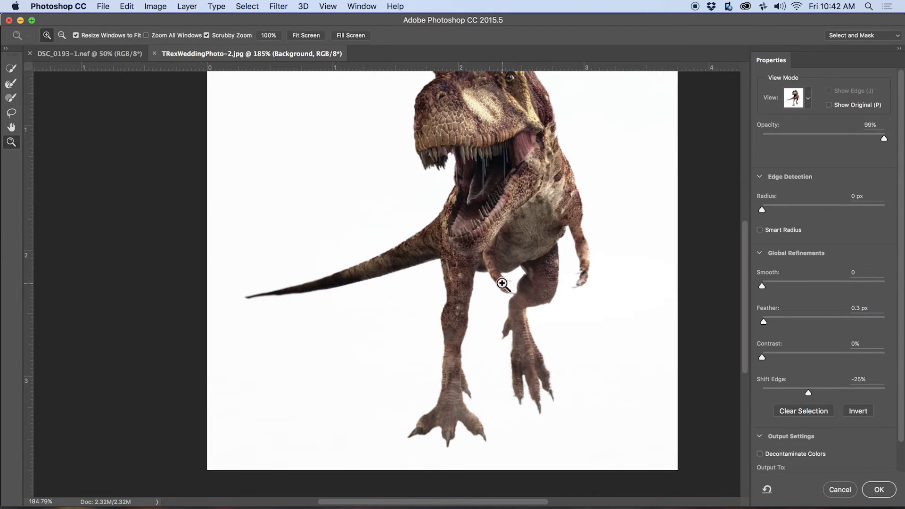
pyautogui.moveTo(504, 283); pyautogui.dragTo(578, 282)
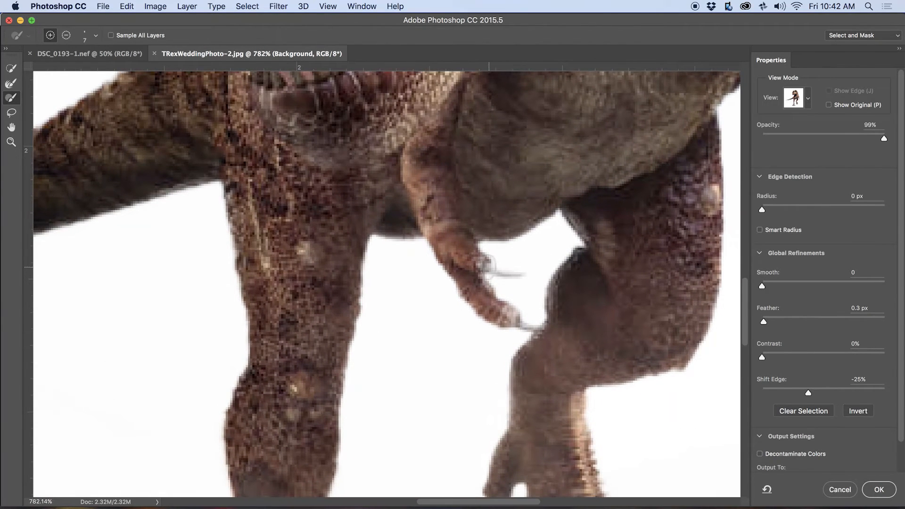
pyautogui.press('[')
pyautogui.moveTo(487, 260); pyautogui.dragTo(520, 274)
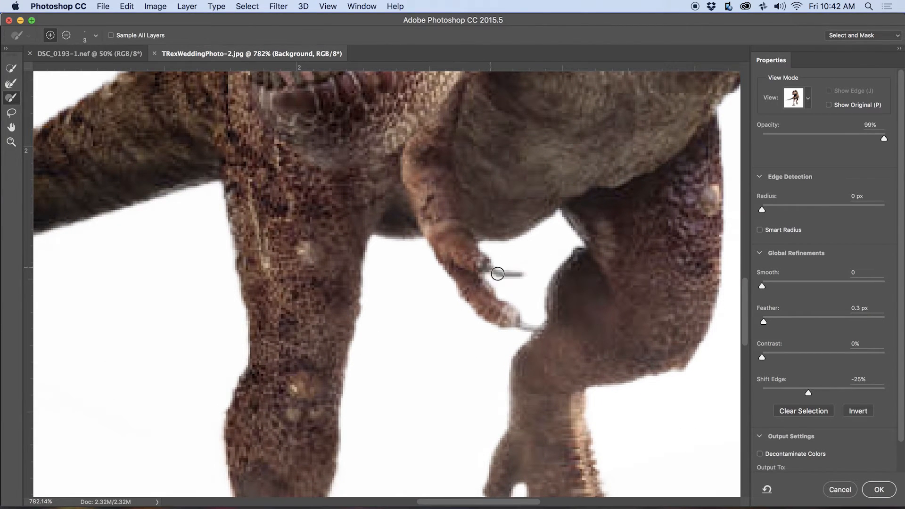
pyautogui.moveTo(515, 323)
pyautogui.mouseDown()
pyautogui.moveTo(537, 329)
pyautogui.moveTo(505, 308)
pyautogui.moveTo(547, 290)
pyautogui.moveTo(549, 245)
pyautogui.moveTo(563, 234)
pyautogui.mouseUp()
pyautogui.hscroll(10, 519, 326)
pyautogui.press(']')
pyautogui.moveTo(582, 189); pyautogui.dragTo(578, 180)
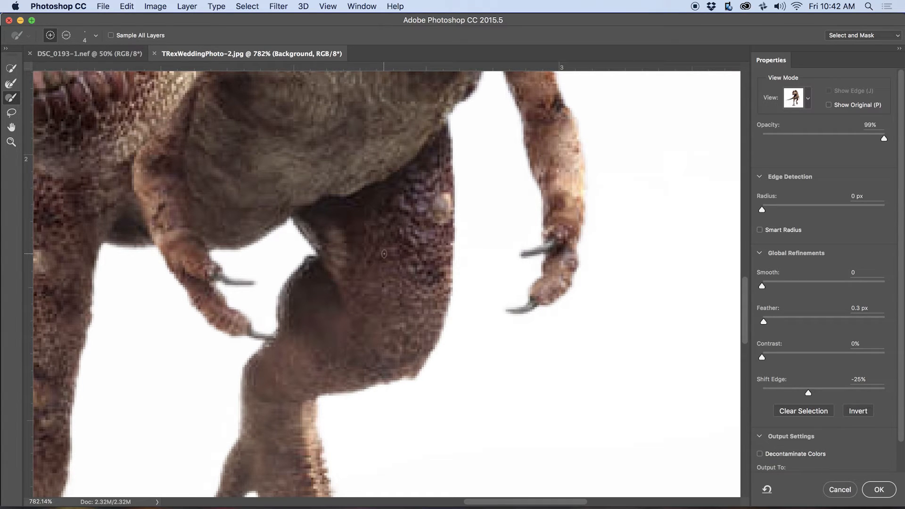
# Output the refined T-Rex selection to a New Layer with Layer Mask.
pyautogui.scroll(-5, 385, 254)
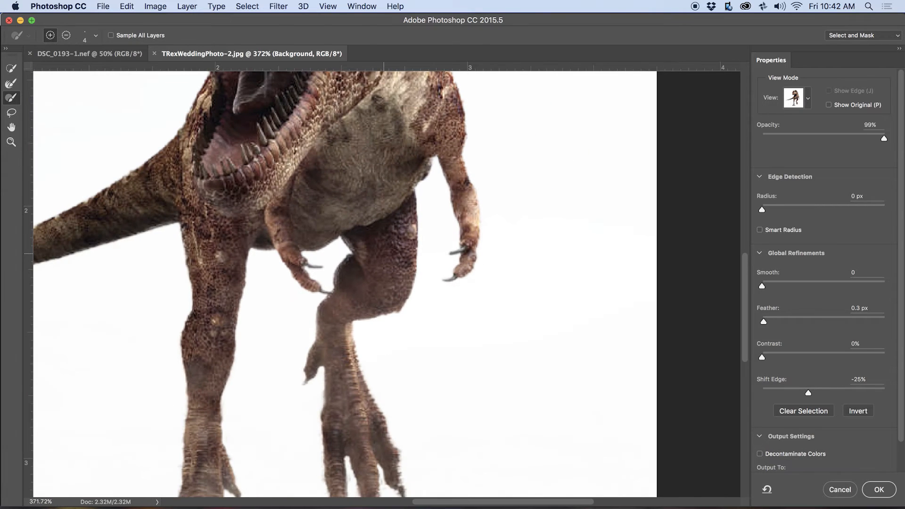
pyautogui.press('z')
pyautogui.scroll(-4, 368, 320)
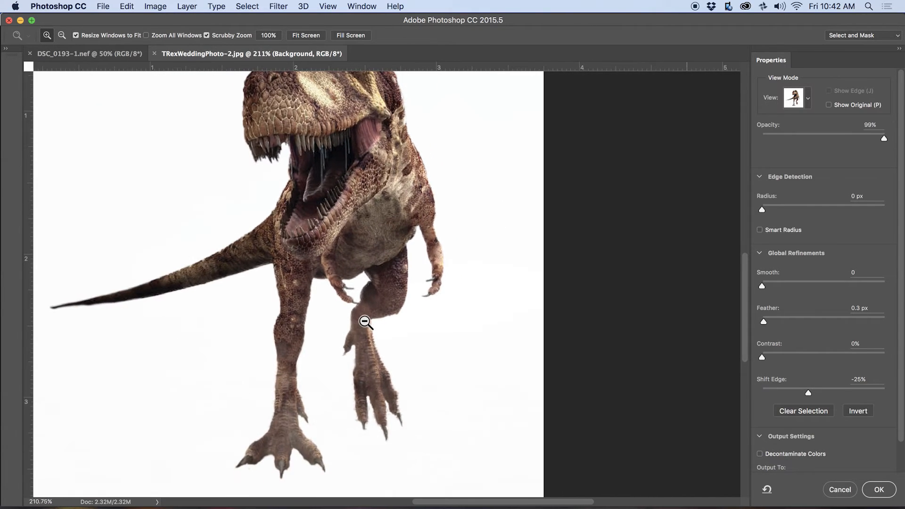
pyautogui.press('b')
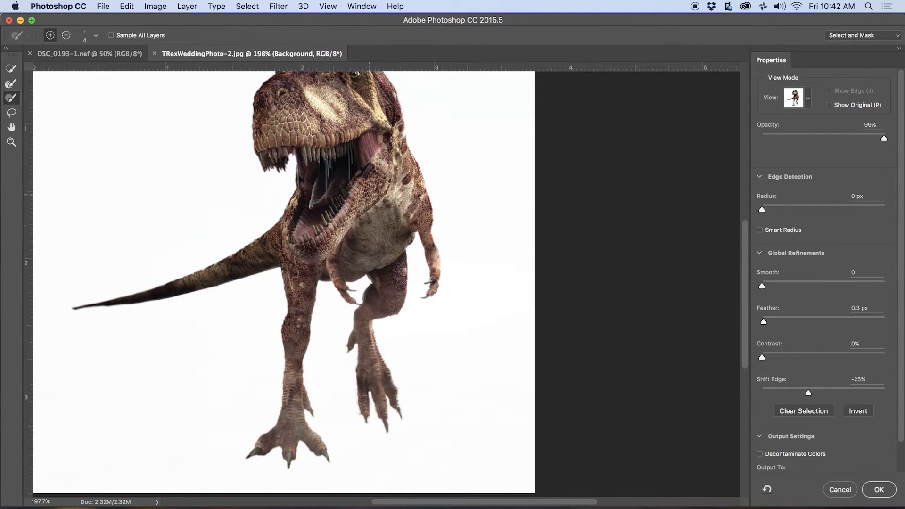
pyautogui.scroll(3, 369, 191)
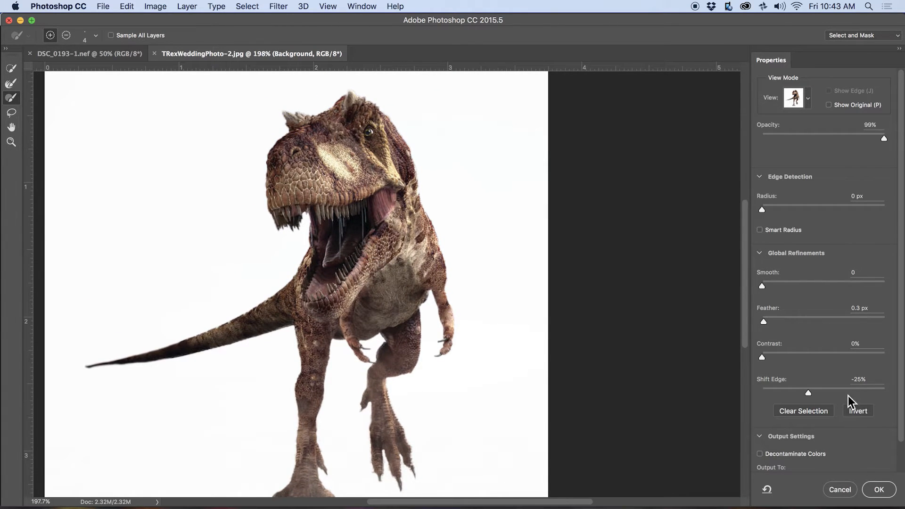
pyautogui.scroll(-2, 861, 453)
pyautogui.click(861, 437)
pyautogui.click(866, 465)
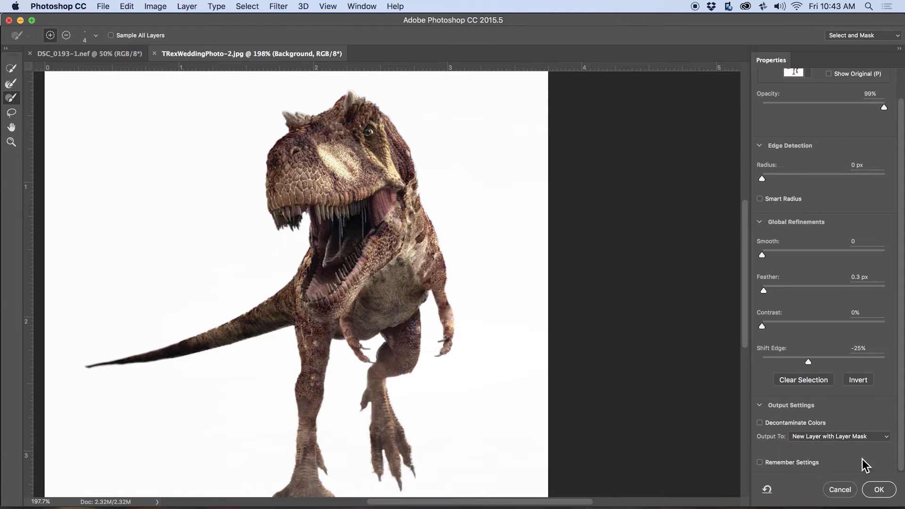
pyautogui.click(880, 490)
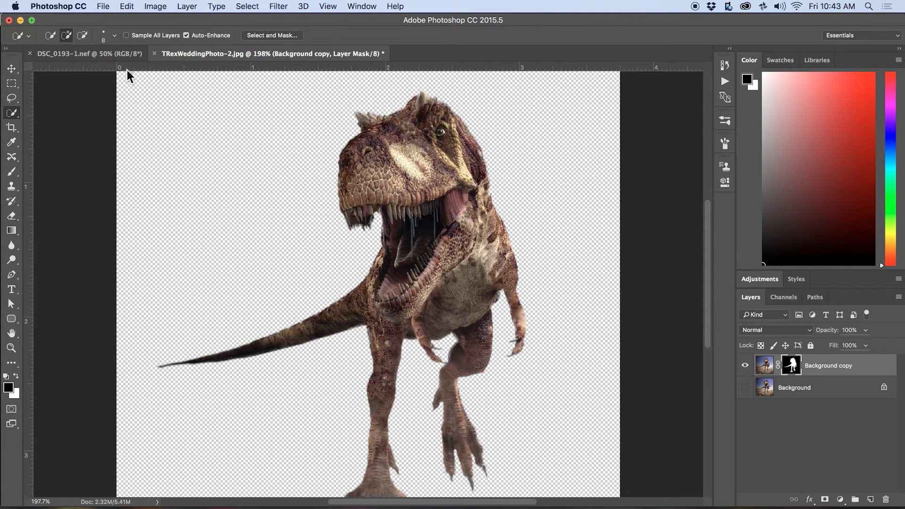
# Move the masked T-Rex layer into the DSC_0193-1.nef wedding photo and place it behind the running group's centre.
pyautogui.press('v')
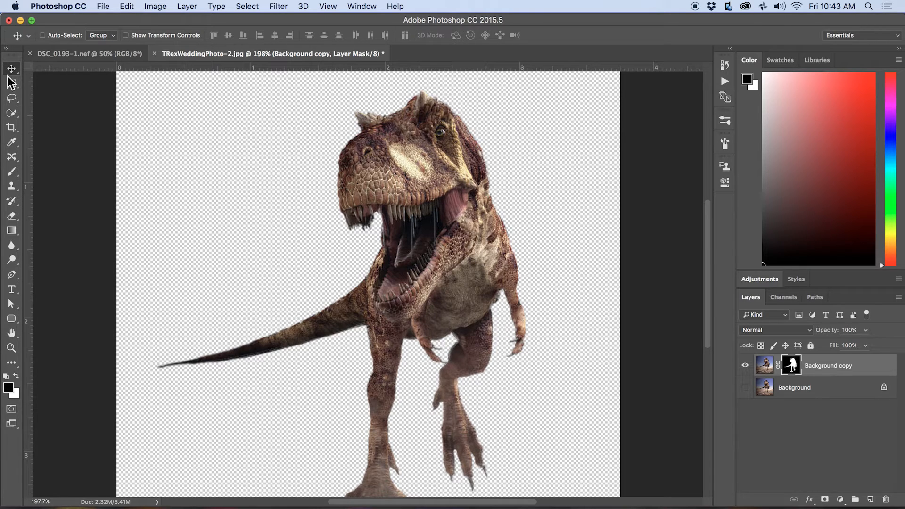
pyautogui.moveTo(392, 177); pyautogui.dragTo(114, 54)
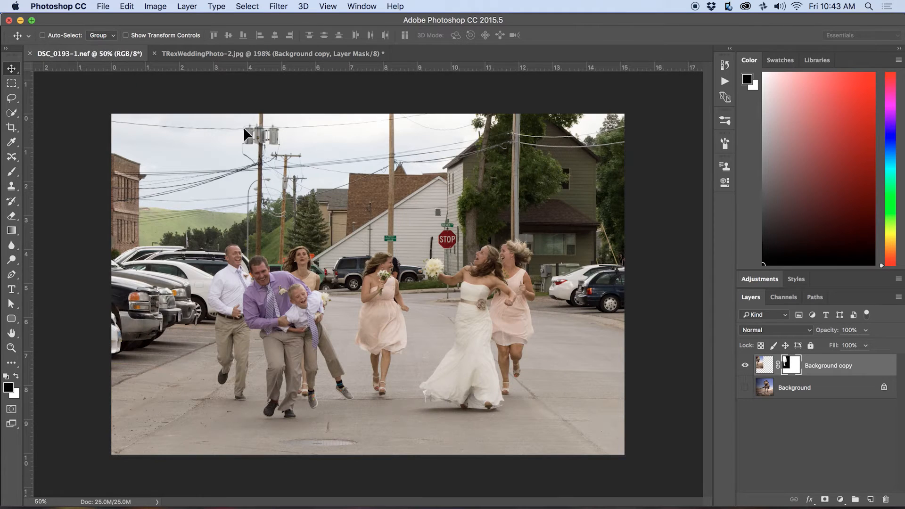
pyautogui.moveTo(387, 256); pyautogui.dragTo(355, 217)
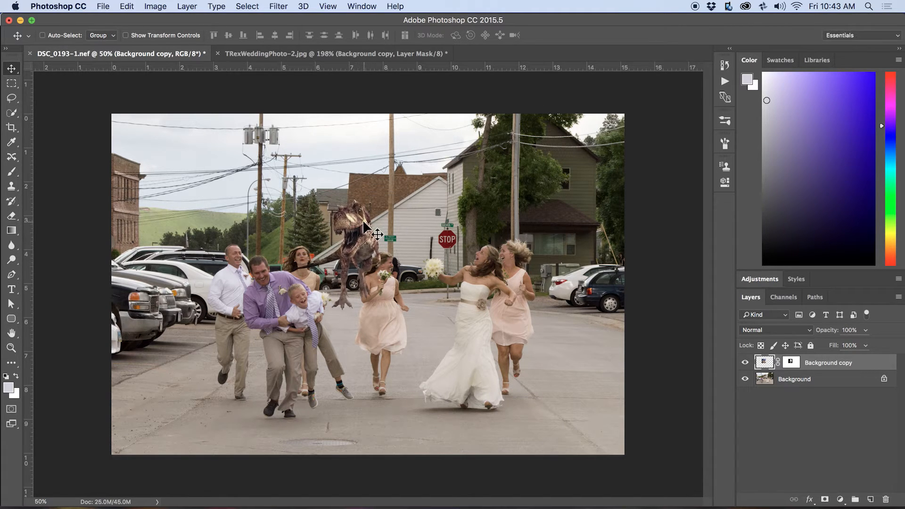
# Scale the T-Rex proportionally to about 197% with Free Transform and position it over the bridesmaid near the photo's centre.
pyautogui.hotkey('ctrl', 't')
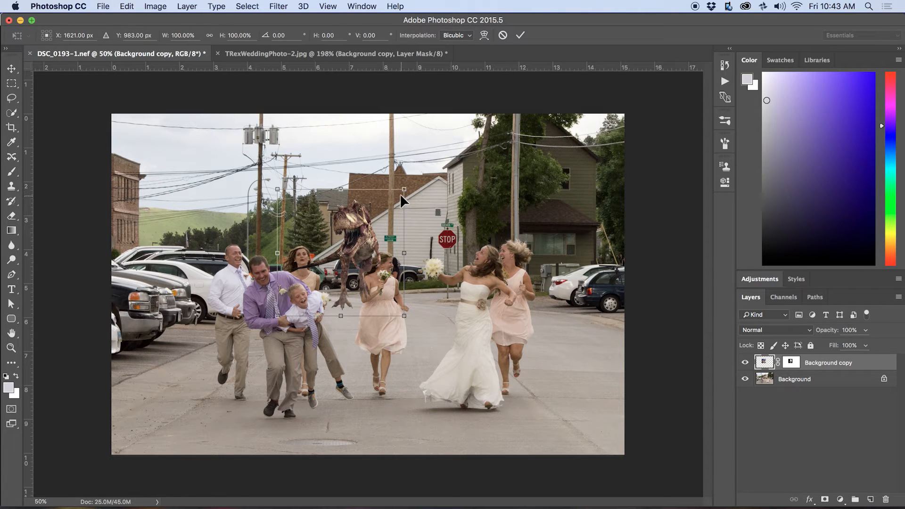
pyautogui.moveTo(404, 191); pyautogui.dragTo(478, 115)
pyautogui.moveTo(415, 210); pyautogui.dragTo(375, 232)
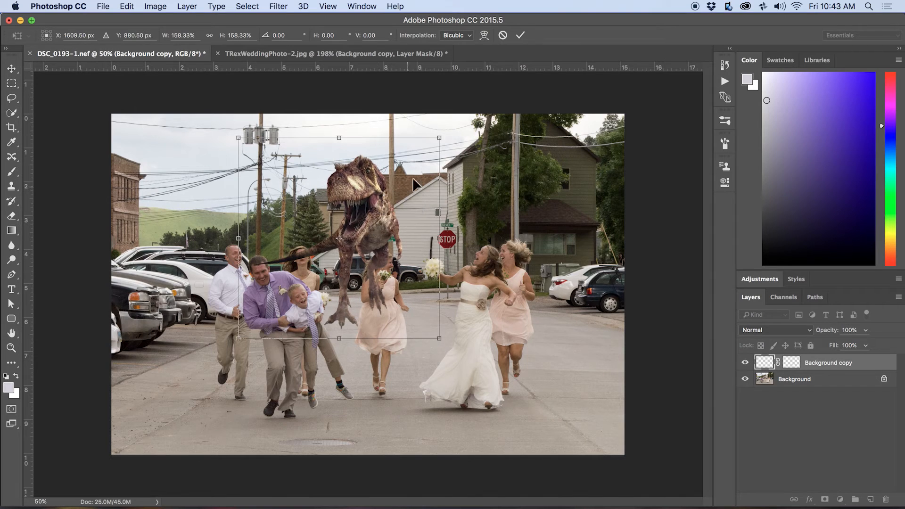
pyautogui.moveTo(439, 138); pyautogui.dragTo(479, 98)
pyautogui.moveTo(409, 190); pyautogui.dragTo(387, 201)
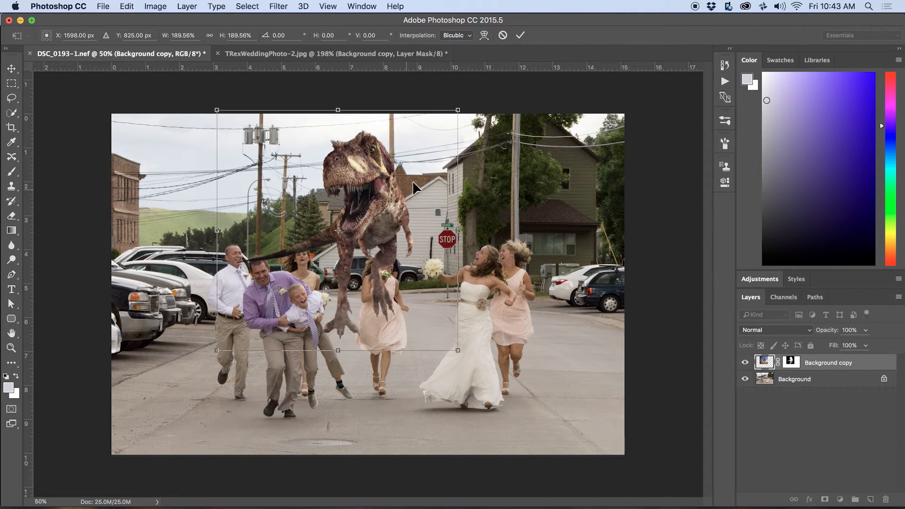
pyautogui.moveTo(457, 111); pyautogui.dragTo(466, 101)
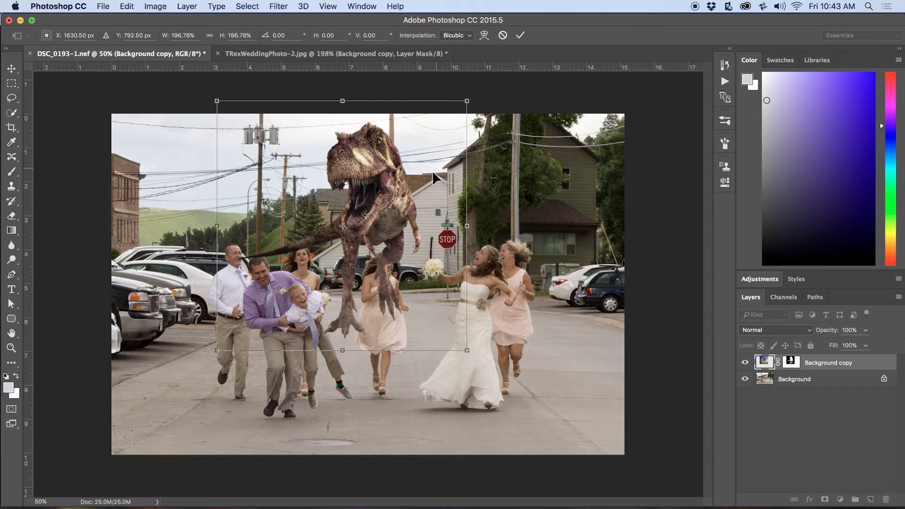
pyautogui.moveTo(400, 202); pyautogui.dragTo(417, 202)
# Flip the T-Rex horizontally and reposition it between the groomsmen and the bride.
pyautogui.rightClick(403, 246)
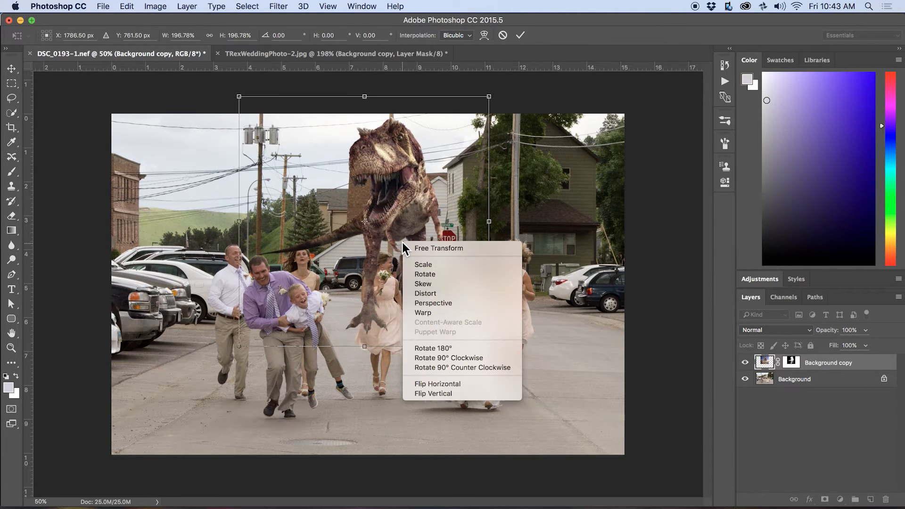
pyautogui.click(462, 384)
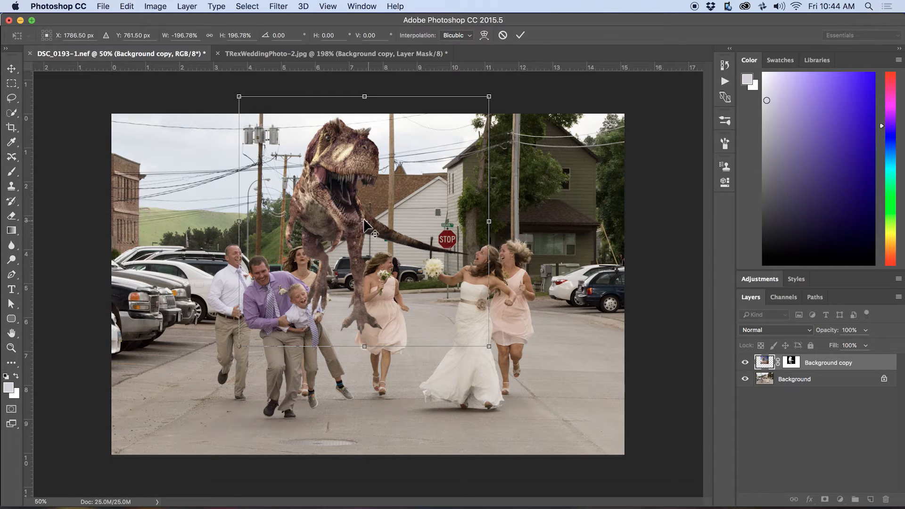
pyautogui.moveTo(338, 223); pyautogui.dragTo(362, 238)
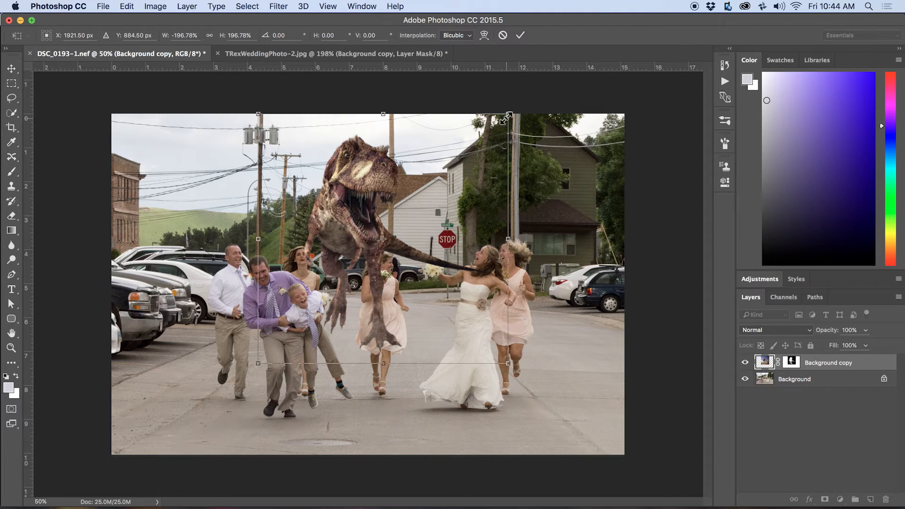
pyautogui.moveTo(505, 118); pyautogui.dragTo(514, 108)
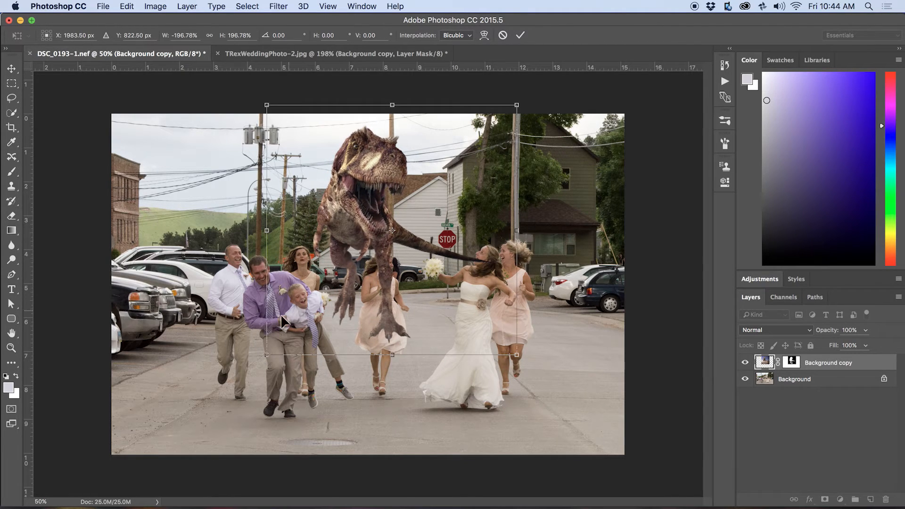
# Scale the T-Rex to about 209%, position it between the groomsmen and the bride, and apply the transform.
pyautogui.moveTo(267, 351); pyautogui.dragTo(244, 377)
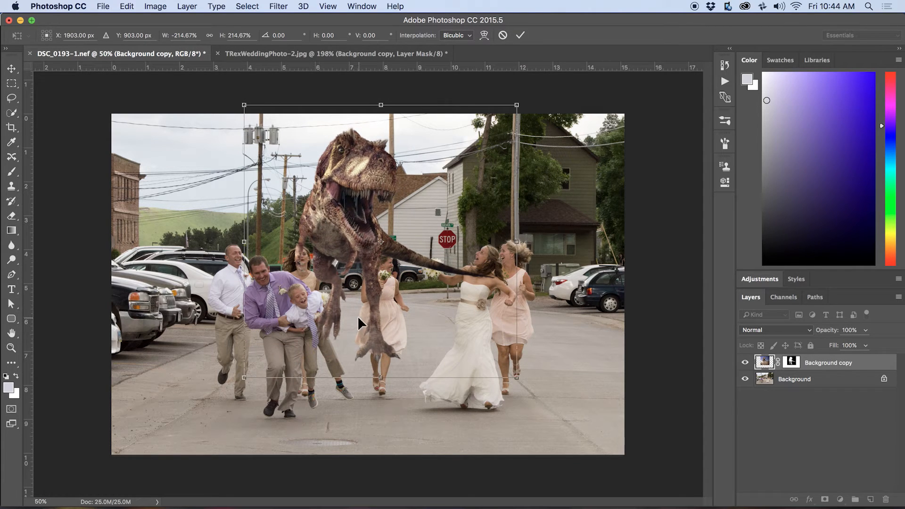
pyautogui.moveTo(359, 319); pyautogui.dragTo(366, 312)
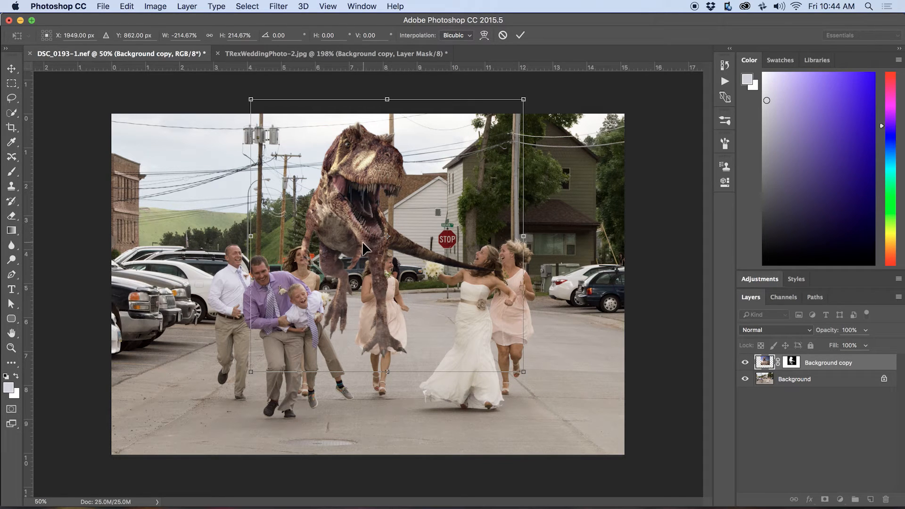
pyautogui.moveTo(366, 248)
pyautogui.mouseDown()
pyautogui.moveTo(358, 298)
pyautogui.moveTo(363, 232)
pyautogui.moveTo(377, 238)
pyautogui.mouseUp()
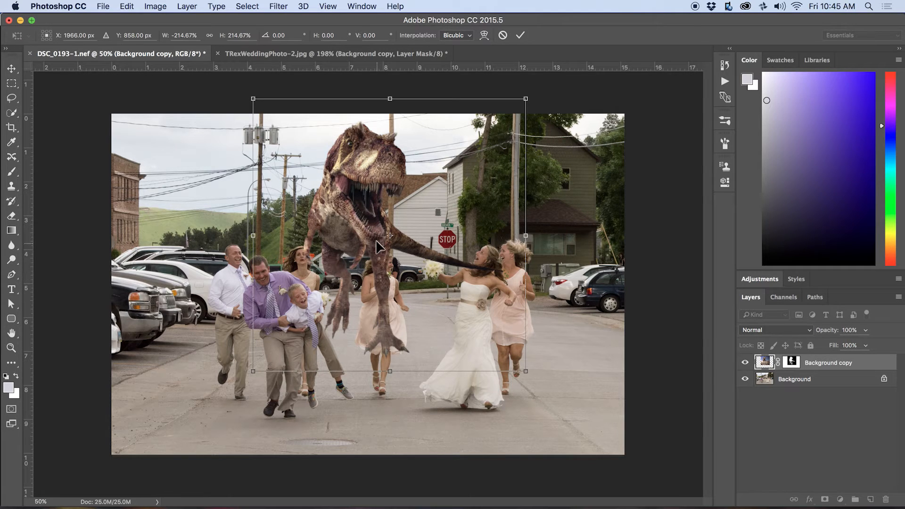
pyautogui.moveTo(398, 227); pyautogui.dragTo(378, 232)
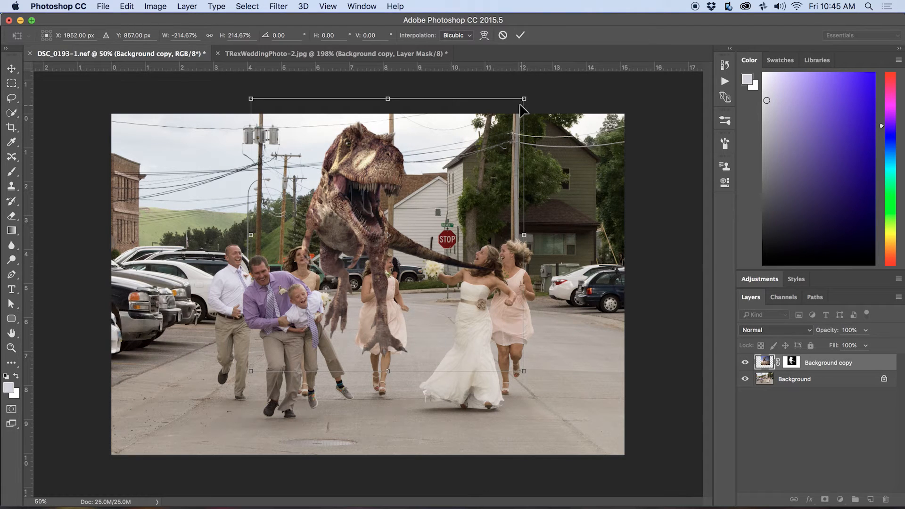
pyautogui.moveTo(524, 100); pyautogui.dragTo(516, 106)
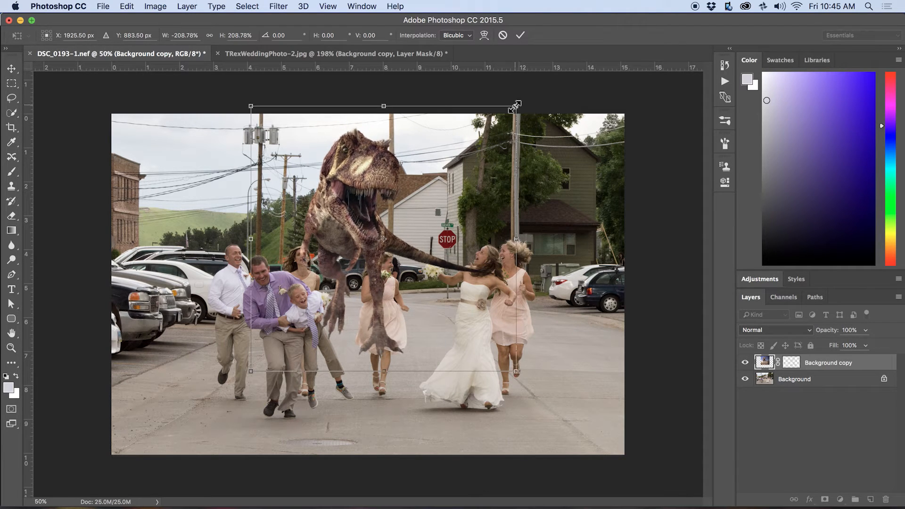
pyautogui.moveTo(357, 228); pyautogui.dragTo(356, 216)
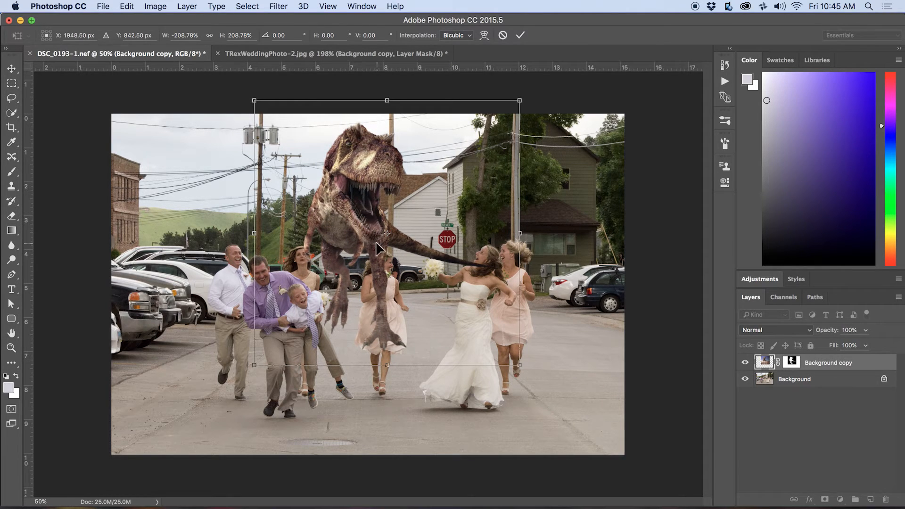
pyautogui.press('Return')
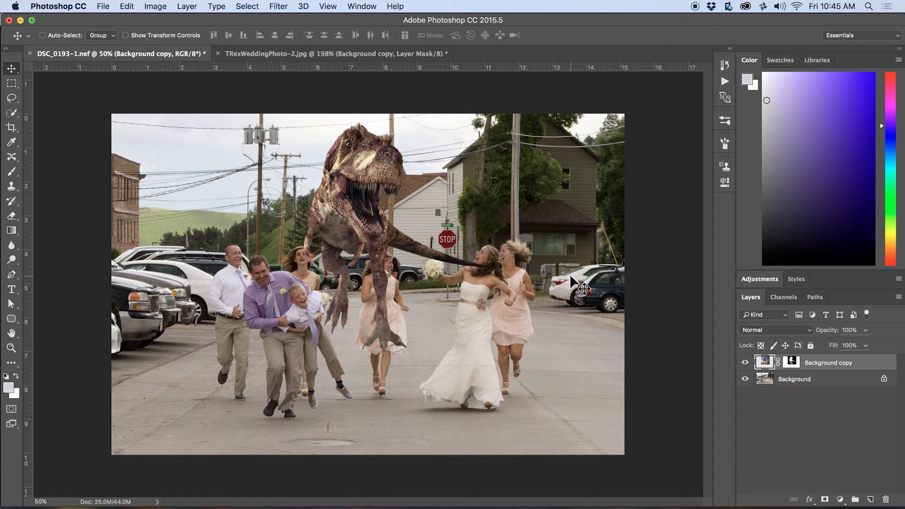
# Duplicate the masked T-Rex layer, hide the original as a backup, and make the duplicate's layer mask active.
pyautogui.press('super')
pyautogui.press('super+j')
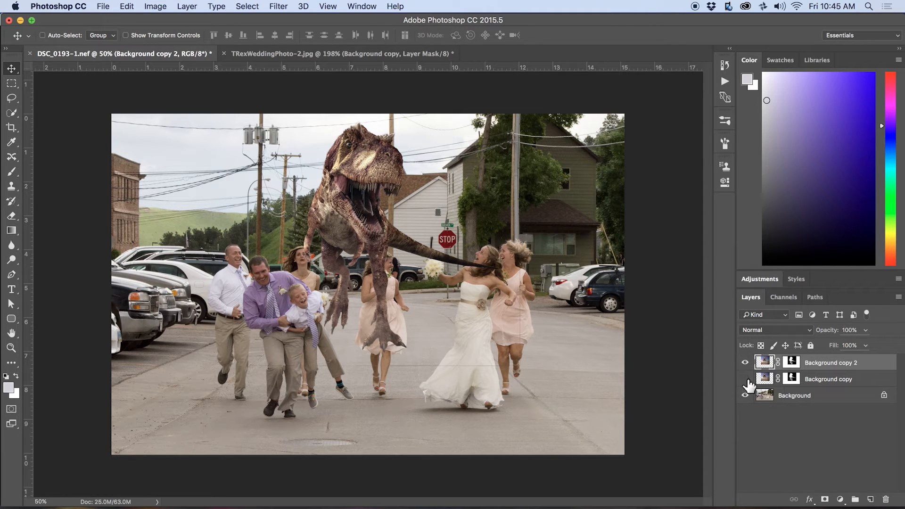
pyautogui.click(747, 380)
pyautogui.click(792, 363)
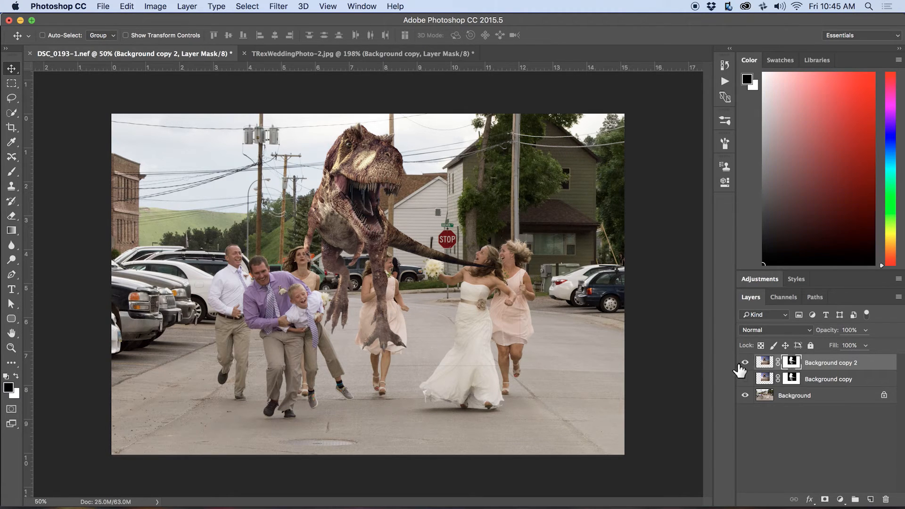
# Paint black on the duplicate's mask with a 200 px brush to hide the T-Rex leg covering the central bridesmaid.
pyautogui.press('b')
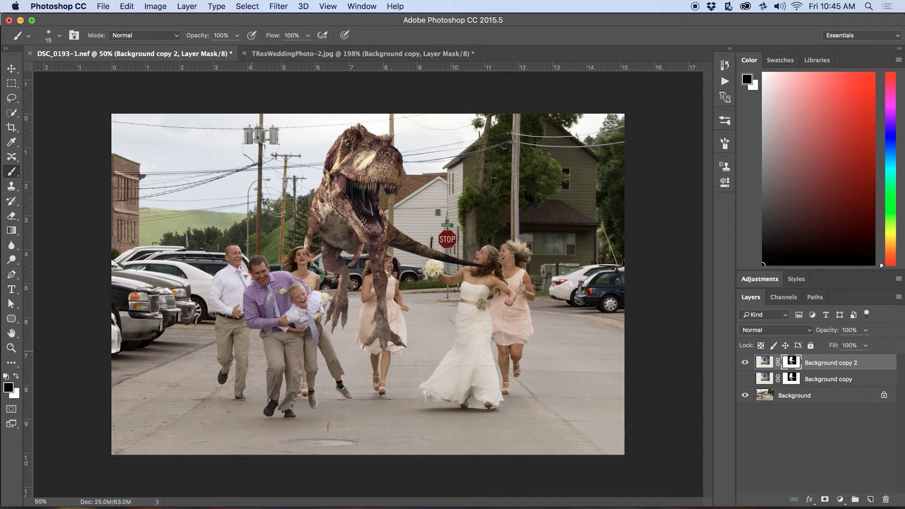
pyautogui.press(']')
pyautogui.press(']')
pyautogui.press(']')
pyautogui.press(']')
pyautogui.moveTo(387, 336)
pyautogui.mouseDown()
pyautogui.moveTo(365, 343)
pyautogui.moveTo(384, 318)
pyautogui.moveTo(384, 275)
pyautogui.mouseUp()
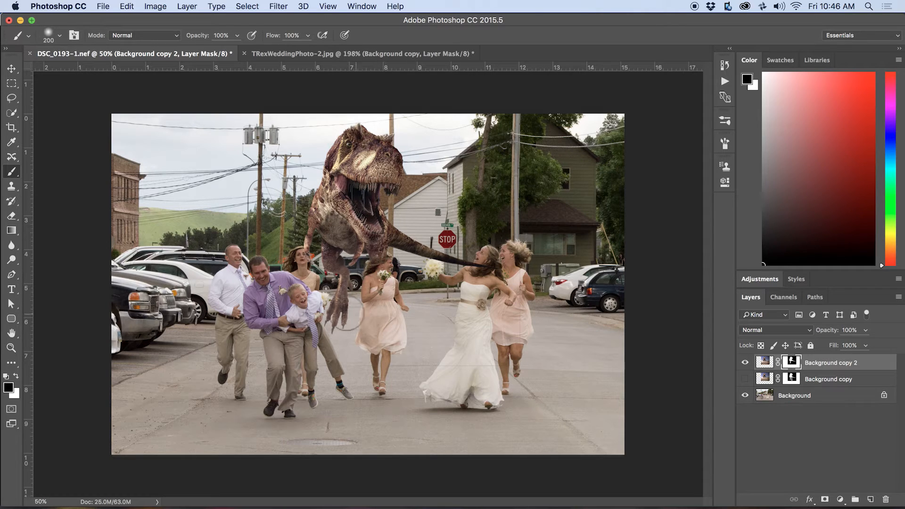
# Set the brush hardness to 62% and mask the T-Rex off the central bridesmaid's hair with black, reducing the brush to 70 px.
pyautogui.rightClick(353, 356)
pyautogui.moveTo(414, 388)
pyautogui.mouseDown()
pyautogui.moveTo(448, 377)
pyautogui.moveTo(431, 387)
pyautogui.mouseUp()
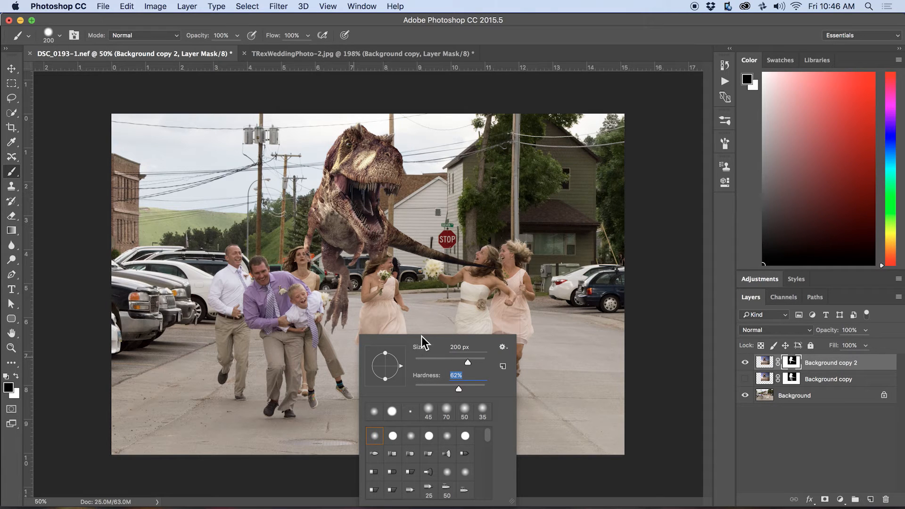
pyautogui.press('Return')
pyautogui.press('z')
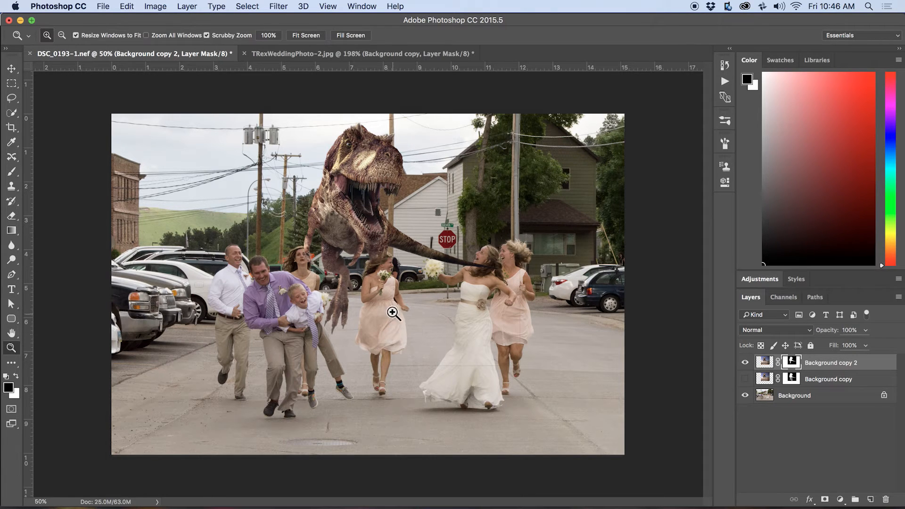
pyautogui.moveTo(393, 312); pyautogui.dragTo(417, 310)
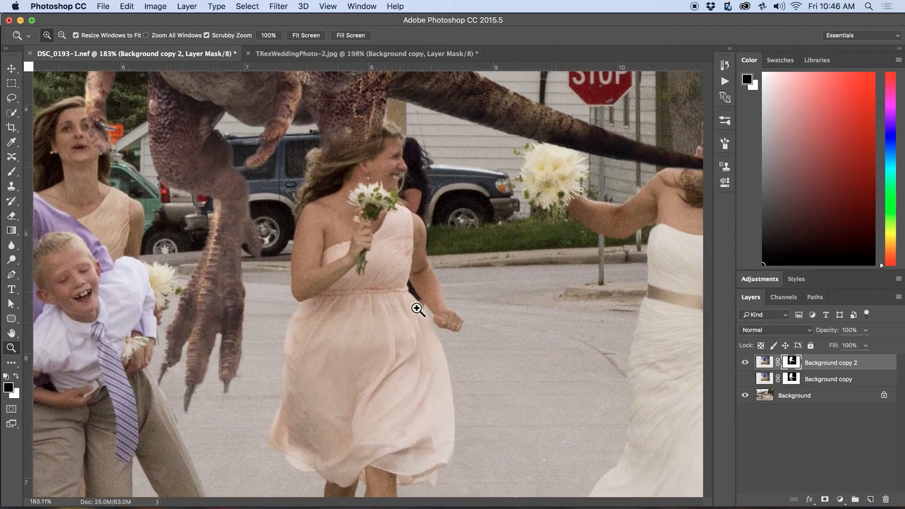
pyautogui.press('b')
pyautogui.scroll(5, 411, 319)
pyautogui.hscroll(-2, 410, 319)
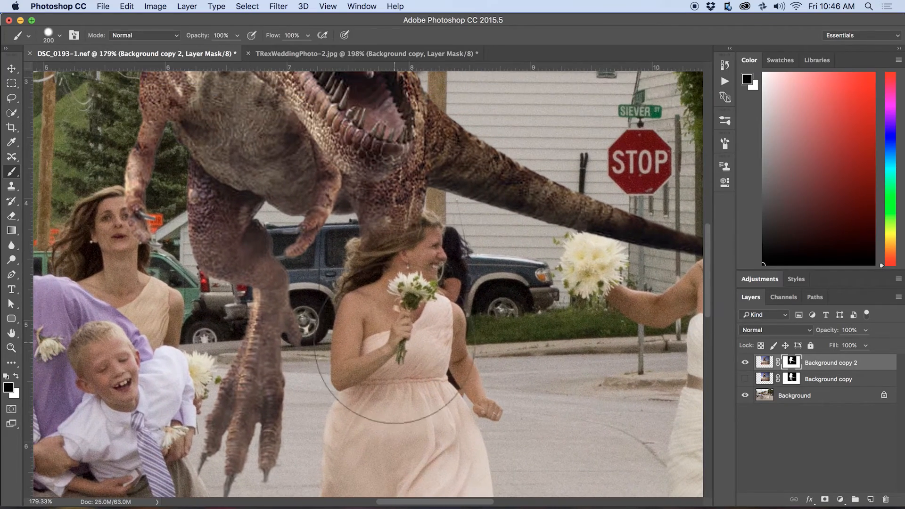
pyautogui.press('z')
pyautogui.moveTo(387, 320)
pyautogui.mouseDown()
pyautogui.moveTo(429, 315)
pyautogui.moveTo(370, 315)
pyautogui.moveTo(428, 313)
pyautogui.moveTo(379, 316)
pyautogui.moveTo(398, 372)
pyautogui.moveTo(338, 359)
pyautogui.moveTo(390, 304)
pyautogui.moveTo(402, 309)
pyautogui.moveTo(415, 241)
pyautogui.mouseUp()
pyautogui.moveTo(415, 241); pyautogui.dragTo(417, 240)
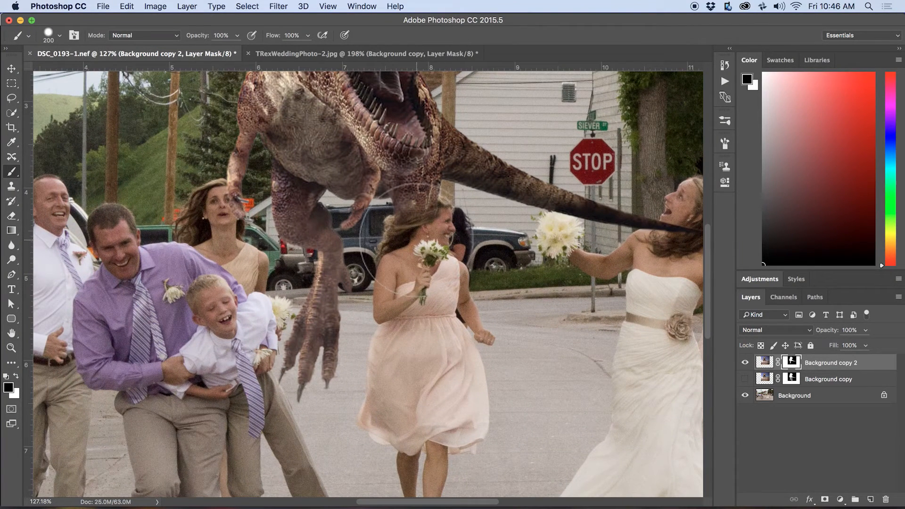
pyautogui.press('[')
pyautogui.press('[')
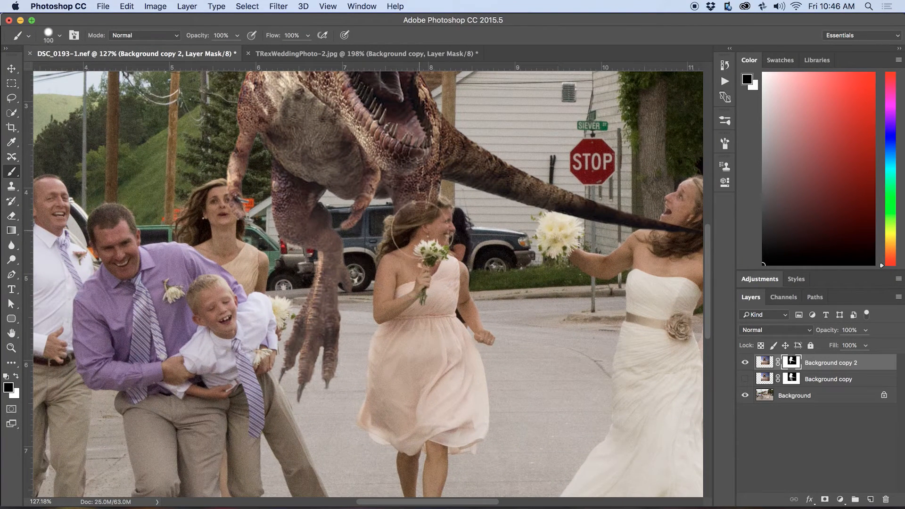
pyautogui.scroll(3, 422, 222)
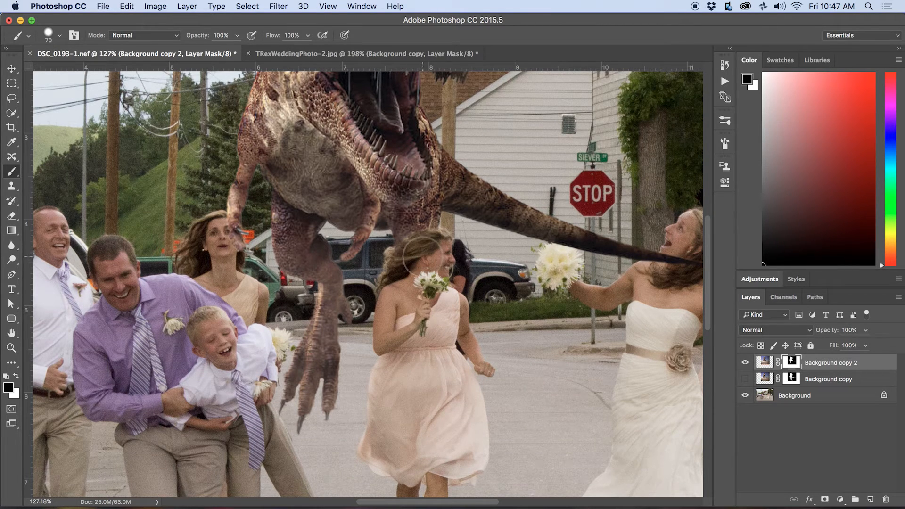
# Paint white on the mask with a 10 px brush to restore the T-Rex along the top edge of the central bridesmaid's hair.
pyautogui.press('z')
pyautogui.moveTo(414, 247)
pyautogui.mouseDown()
pyautogui.moveTo(469, 250)
pyautogui.moveTo(471, 228)
pyautogui.moveTo(440, 235)
pyautogui.moveTo(461, 229)
pyautogui.moveTo(435, 225)
pyautogui.moveTo(458, 219)
pyautogui.moveTo(401, 227)
pyautogui.moveTo(378, 257)
pyautogui.moveTo(460, 228)
pyautogui.moveTo(452, 238)
pyautogui.moveTo(460, 253)
pyautogui.moveTo(386, 292)
pyautogui.mouseUp()
pyautogui.click(472, 222)
pyautogui.press('b')
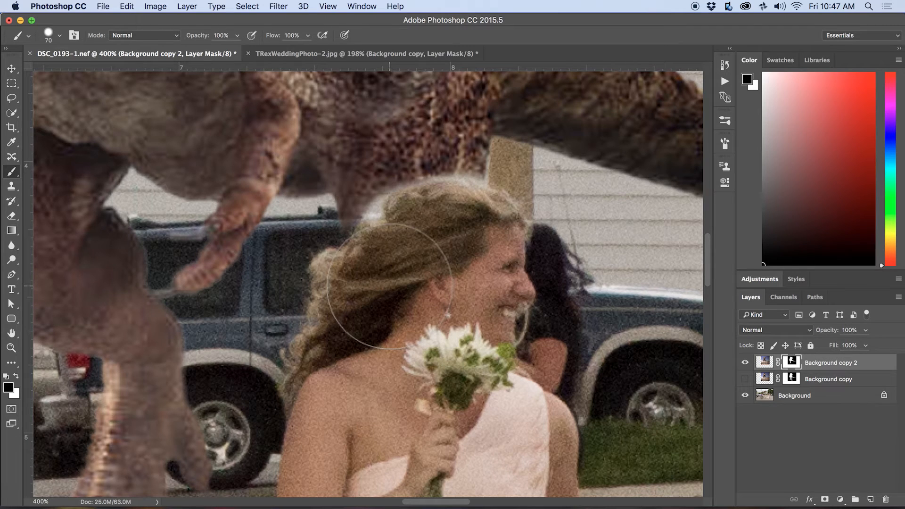
pyautogui.press('x')
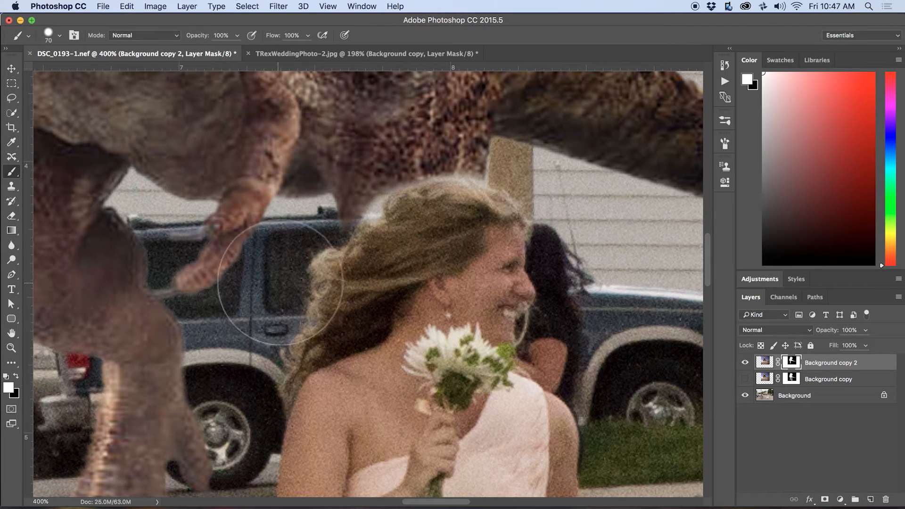
pyautogui.press('[')
pyautogui.press('[')
pyautogui.press('[')
pyautogui.press('[')
pyautogui.press('[')
pyautogui.press('[')
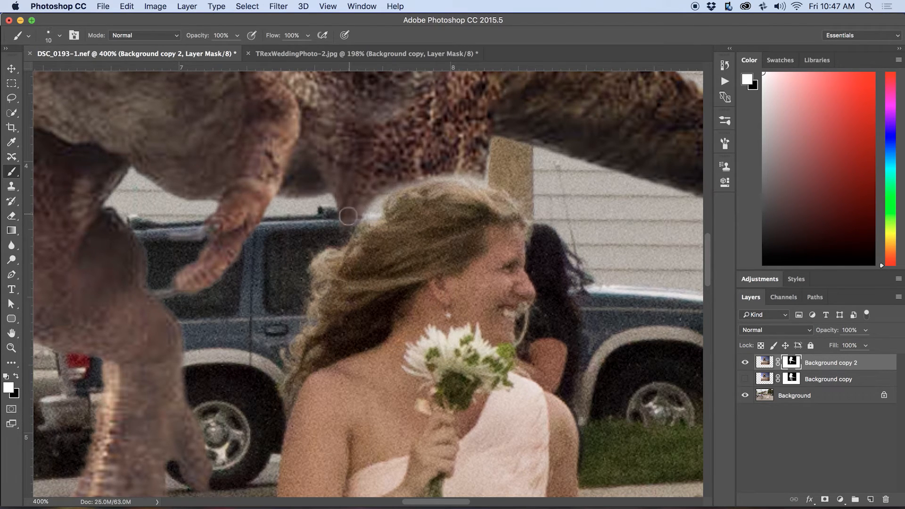
pyautogui.moveTo(349, 216)
pyautogui.mouseDown()
pyautogui.moveTo(348, 232)
pyautogui.moveTo(352, 220)
pyautogui.moveTo(379, 215)
pyautogui.moveTo(372, 208)
pyautogui.moveTo(382, 196)
pyautogui.moveTo(380, 202)
pyautogui.moveTo(419, 176)
pyautogui.moveTo(482, 180)
pyautogui.mouseUp()
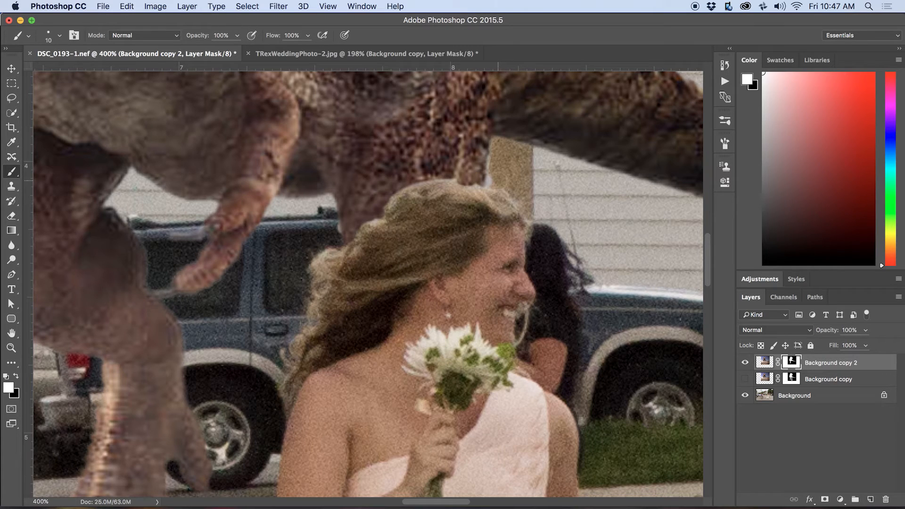
# Paint black on the mask with the 10 px brush to remove the T-Rex's hand and claws over the dark-haired bridesmaid and the orange sign.
pyautogui.press('x')
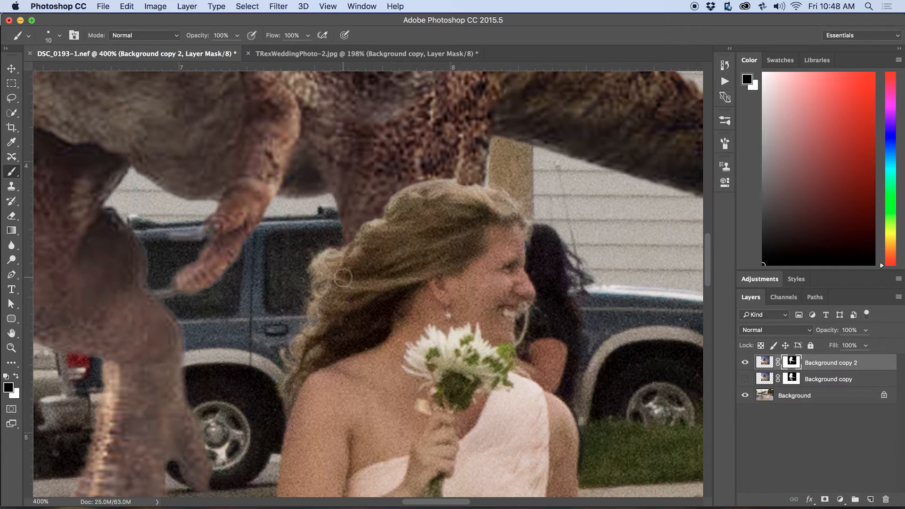
pyautogui.press('space')
pyautogui.moveTo(251, 297); pyautogui.dragTo(684, 234)
pyautogui.moveTo(273, 279); pyautogui.dragTo(359, 369)
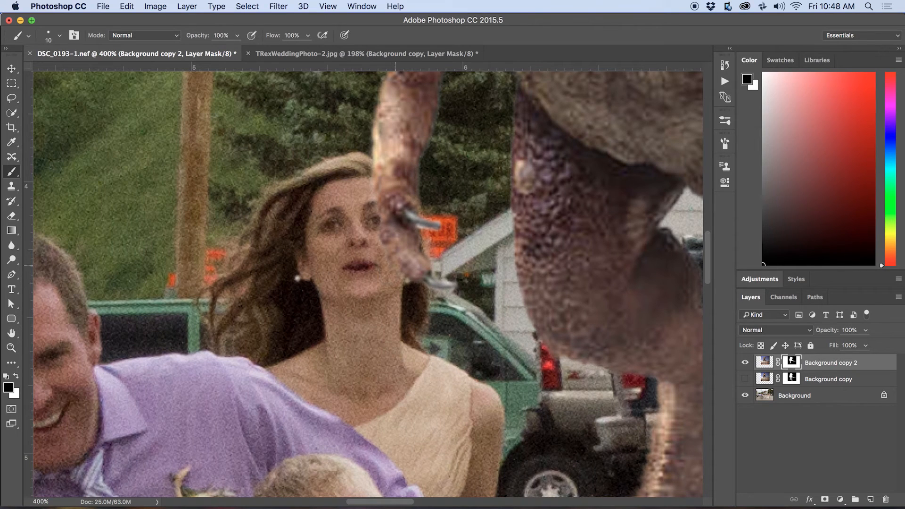
pyautogui.moveTo(395, 266)
pyautogui.mouseDown()
pyautogui.moveTo(383, 239)
pyautogui.moveTo(386, 178)
pyautogui.mouseUp()
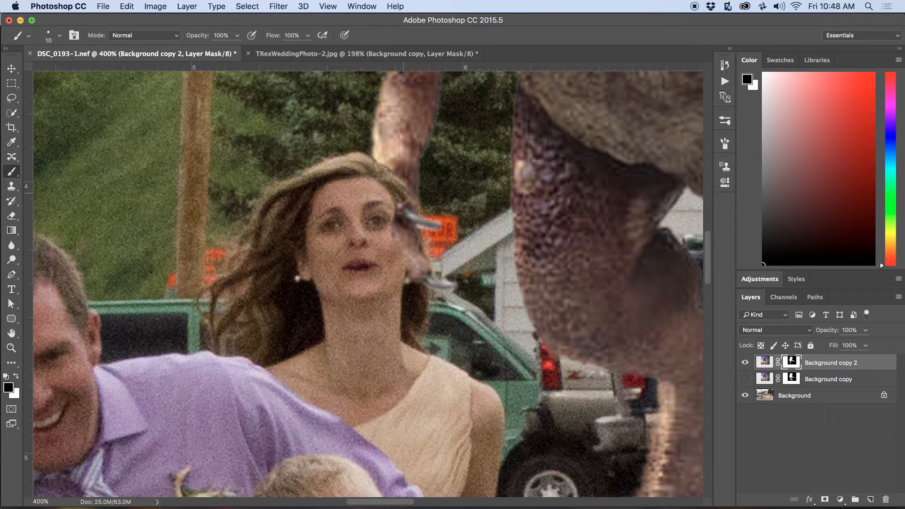
pyautogui.moveTo(403, 203)
pyautogui.mouseDown()
pyautogui.moveTo(415, 244)
pyautogui.moveTo(408, 290)
pyautogui.mouseUp()
pyautogui.moveTo(401, 250); pyautogui.dragTo(404, 223)
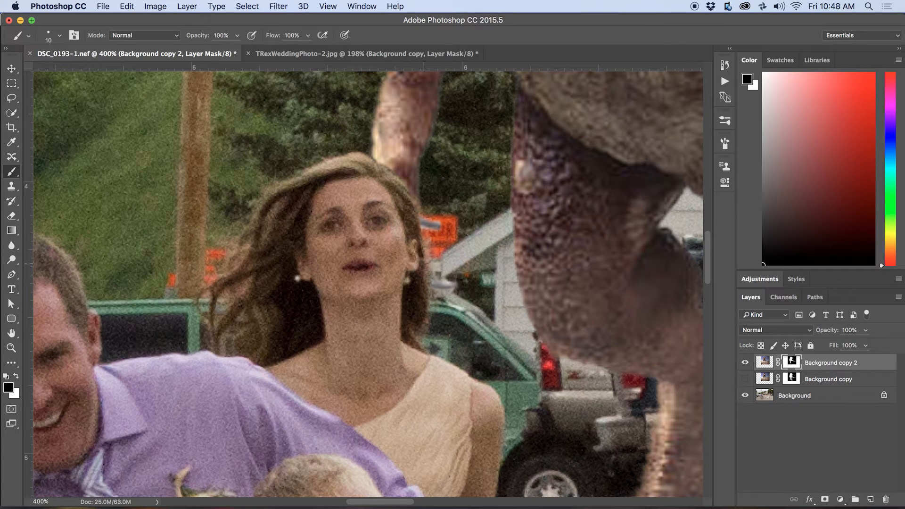
pyautogui.moveTo(424, 284); pyautogui.dragTo(441, 290)
pyautogui.moveTo(427, 237); pyautogui.dragTo(434, 225)
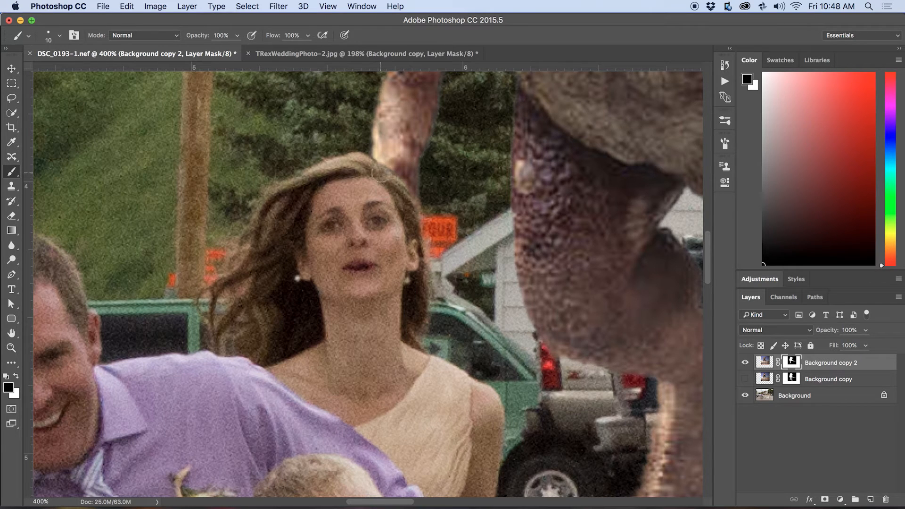
# Mask the tail tip off the bride's face and hair with black at 10 px, and restore the tail's edge under her chin with white at 6 px.
pyautogui.press('x')
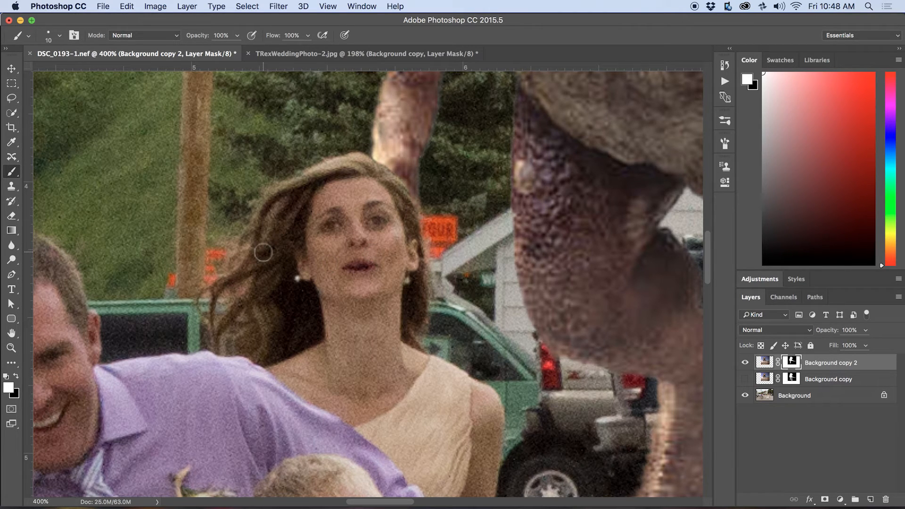
pyautogui.scroll(-1, 267, 246)
pyautogui.press('z')
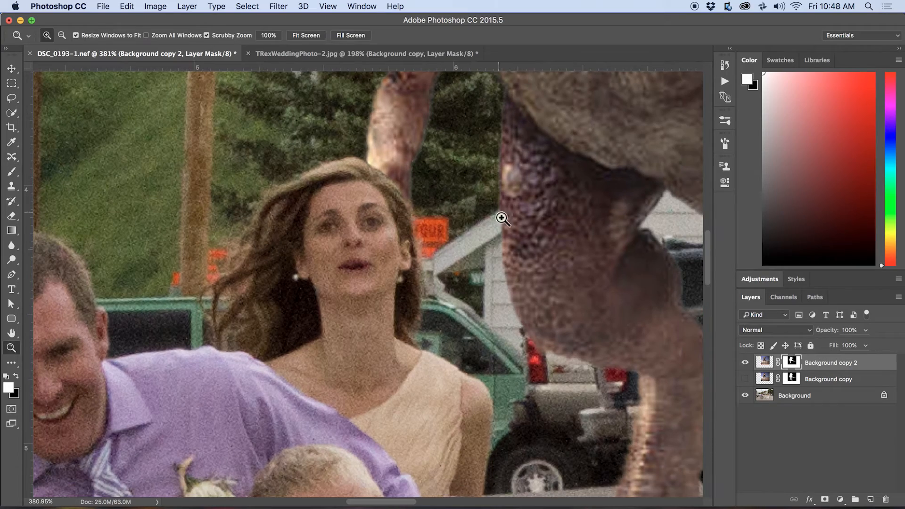
pyautogui.moveTo(482, 302)
pyautogui.mouseDown()
pyautogui.moveTo(456, 324)
pyautogui.moveTo(389, 350)
pyautogui.mouseUp()
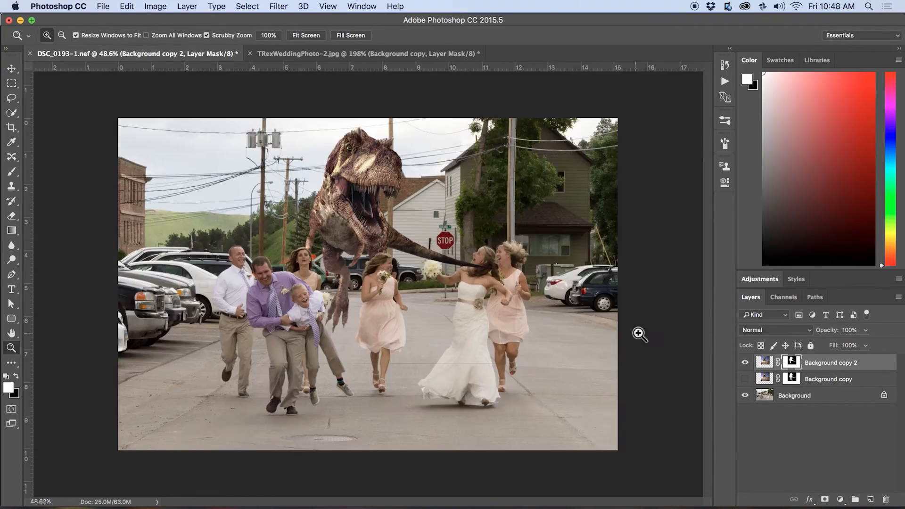
pyautogui.press('b')
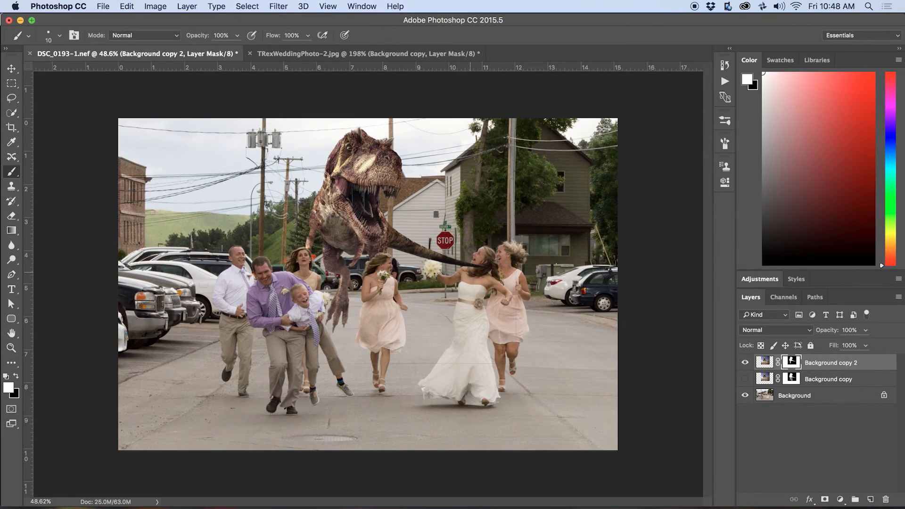
pyautogui.moveTo(491, 267); pyautogui.dragTo(562, 264)
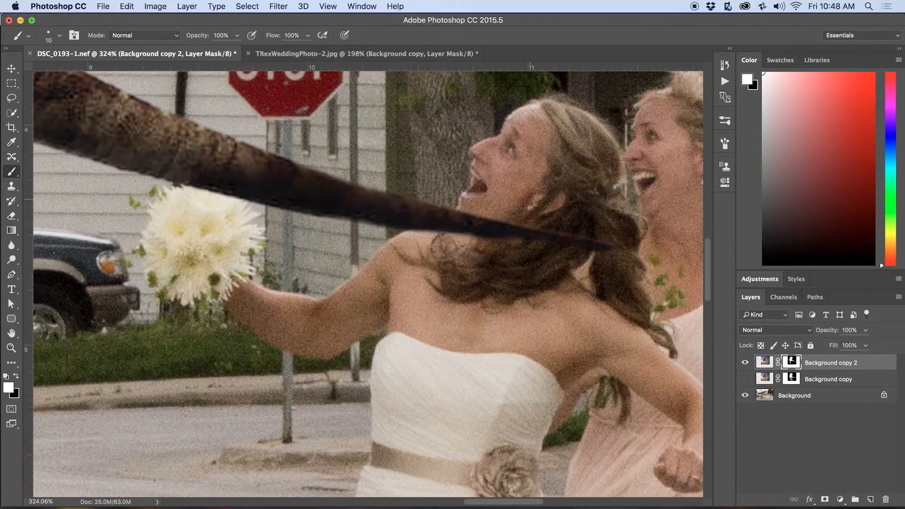
pyautogui.press('x')
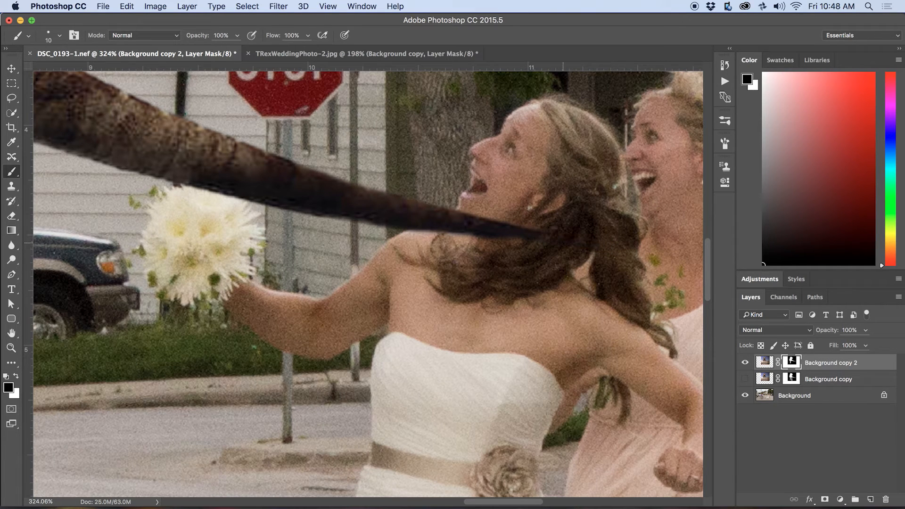
pyautogui.moveTo(551, 230); pyautogui.dragTo(472, 222)
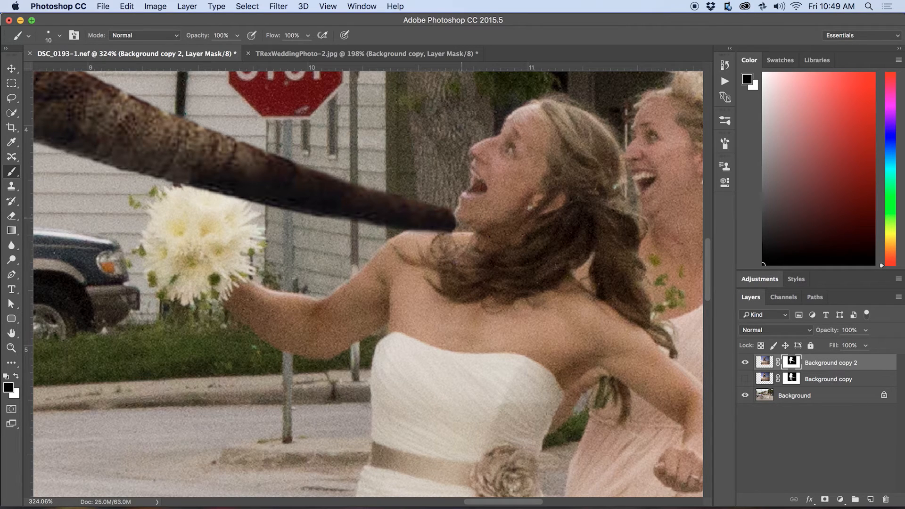
pyautogui.press('x')
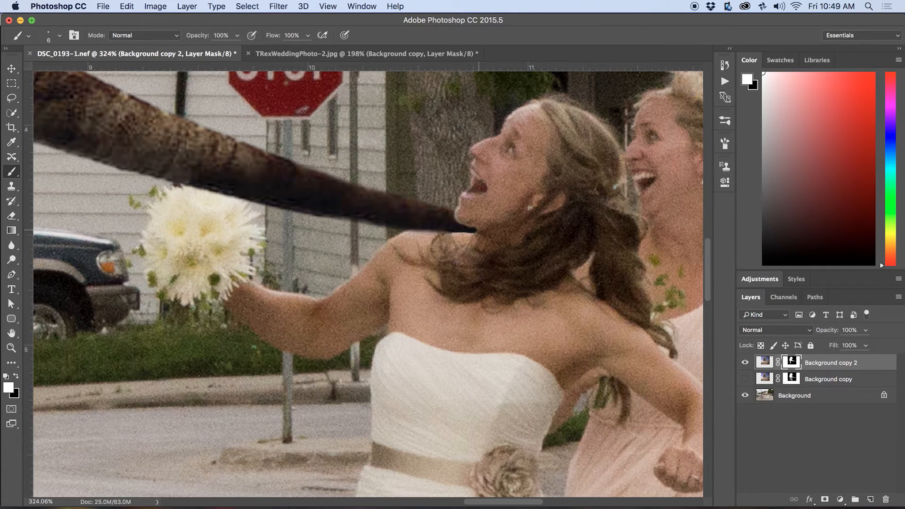
# Mask the tail's lower edge off the bride's shoulder with black at 6 px and touch it up with white at 4 px.
pyautogui.press('x')
pyautogui.moveTo(412, 231); pyautogui.dragTo(456, 230)
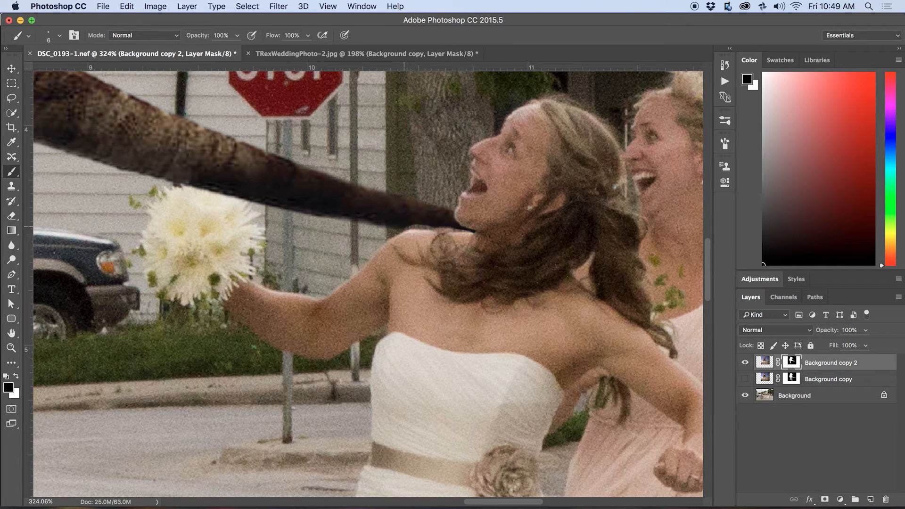
pyautogui.press('x')
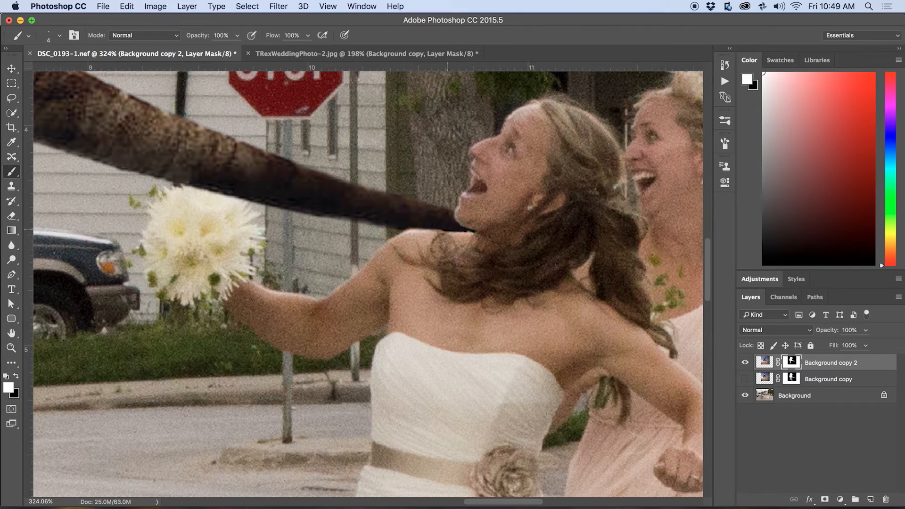
# Mask the tail off the bride's bouquet with black at 15 px, and shape the petal tips with a 3 px brush, restoring the tail between them in white.
pyautogui.press('x')
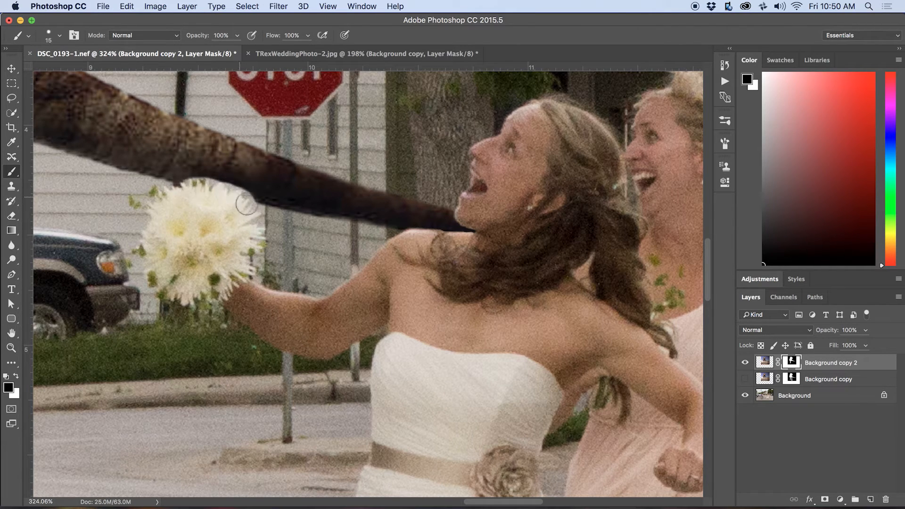
pyautogui.scroll(3, 212, 202)
pyautogui.press('[')
pyautogui.press('[')
pyautogui.press('[')
pyautogui.press('[')
pyautogui.press('x')
pyautogui.moveTo(282, 199)
pyautogui.mouseDown()
pyautogui.moveTo(238, 178)
pyautogui.moveTo(174, 172)
pyautogui.mouseUp()
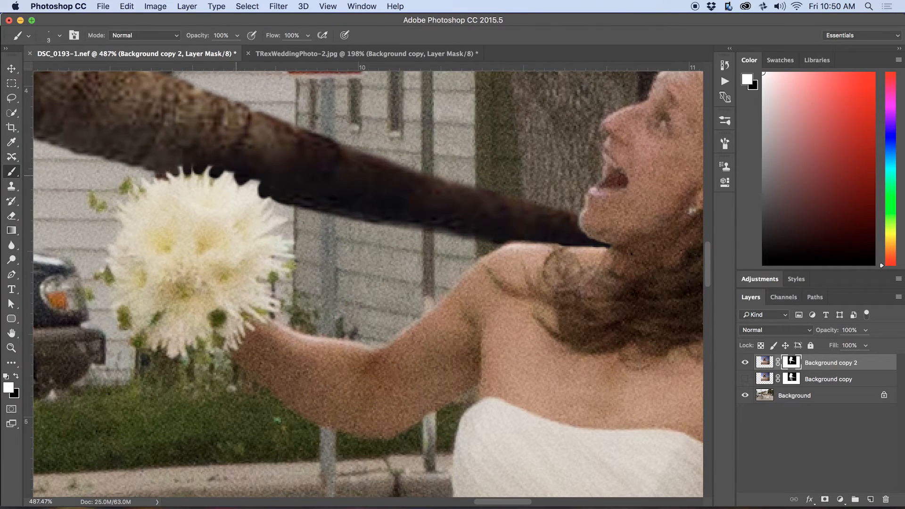
pyautogui.moveTo(235, 176); pyautogui.dragTo(240, 178)
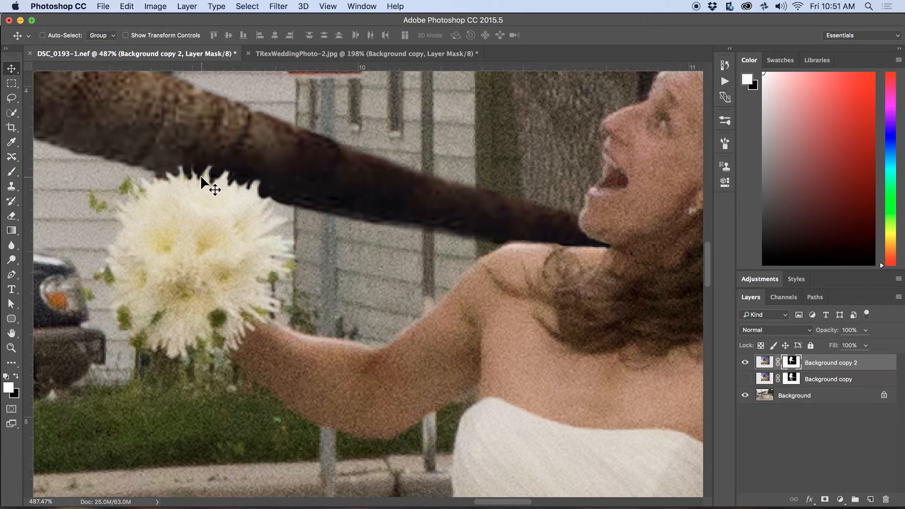
pyautogui.press('x')
pyautogui.press('x')
pyautogui.press('x')
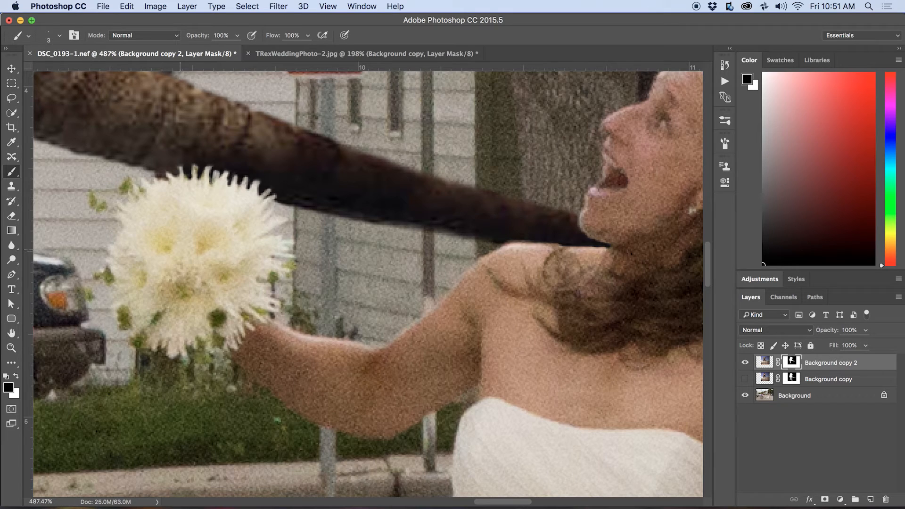
# Duplicate the masked T-Rex layer Background copy 2 and hide the original.
pyautogui.press('super+0')
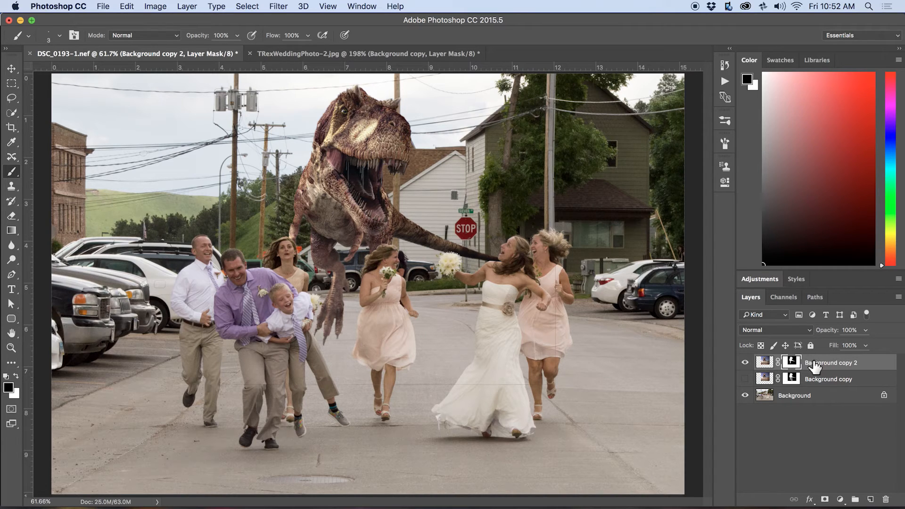
pyautogui.press('super+j')
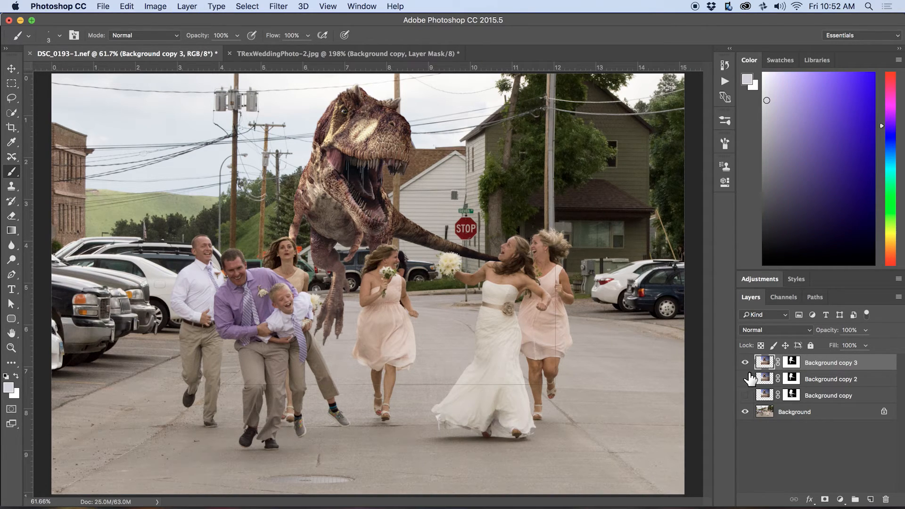
pyautogui.click(746, 379)
# Load the mask of Background copy 3 as a selection and copy the T-Rex image from it to a new layer.
pyautogui.click(791, 364)
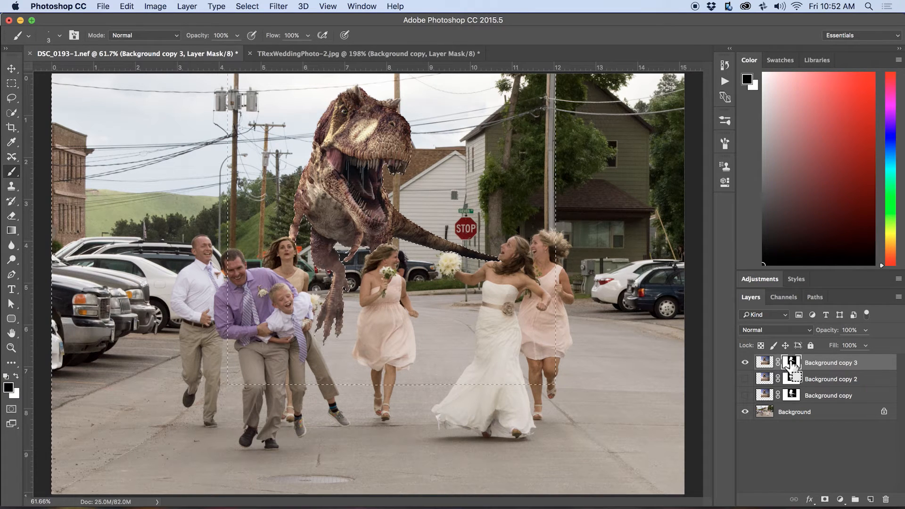
pyautogui.click(765, 362)
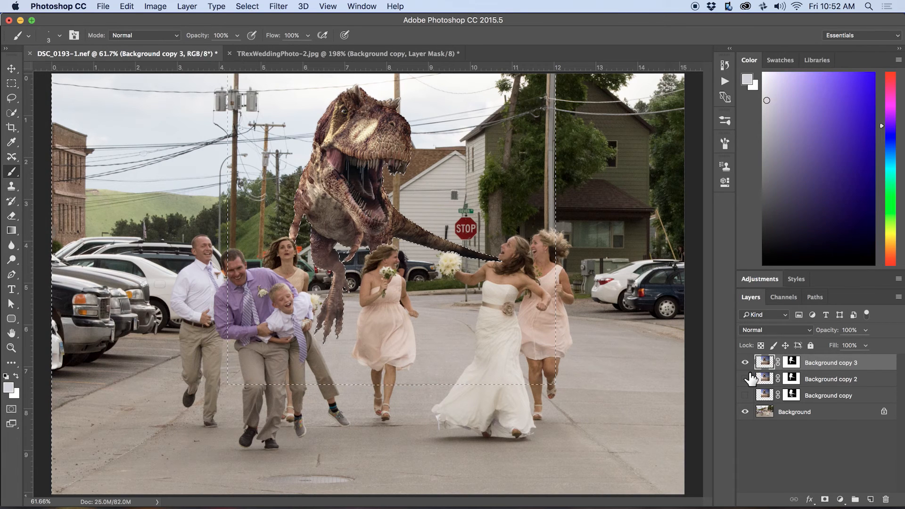
pyautogui.press('super+j')
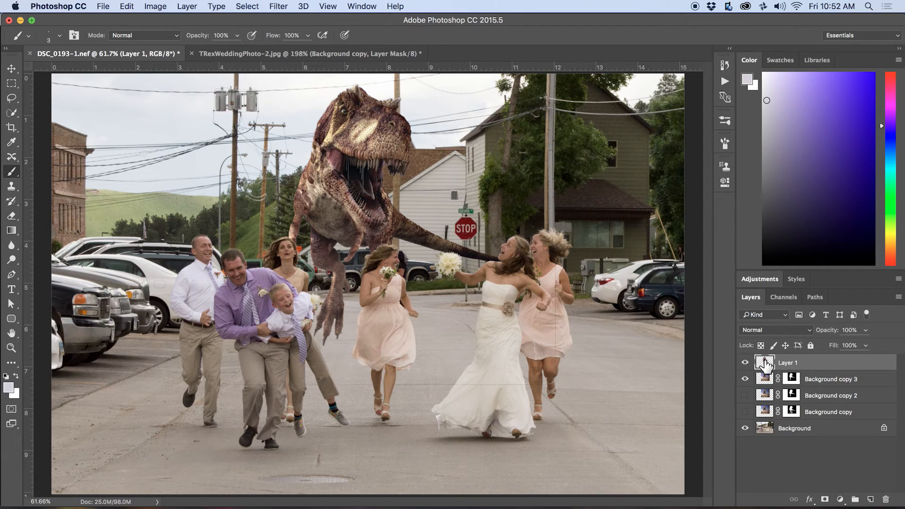
# Move the cut-out T-Rex sideways over the bride and hide the Background copy 3 layer.
pyautogui.press('v')
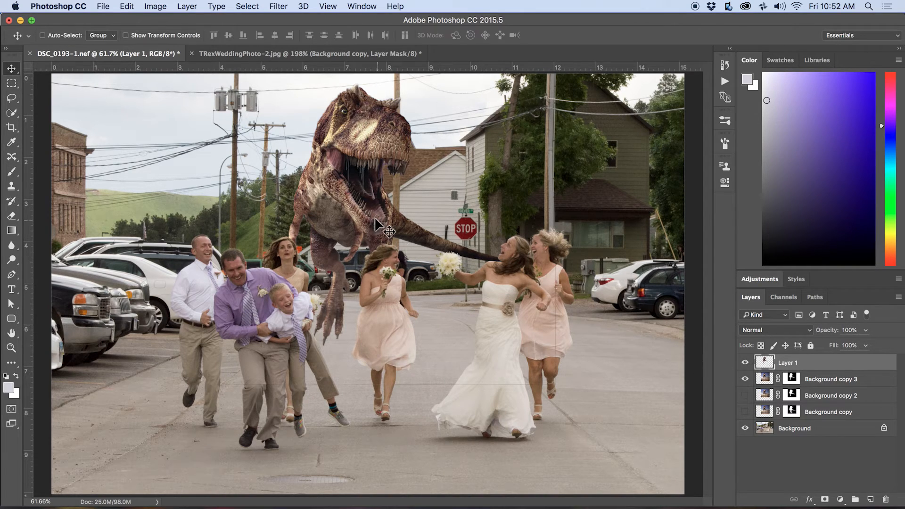
pyautogui.moveTo(365, 210); pyautogui.dragTo(487, 212)
pyautogui.click(744, 379)
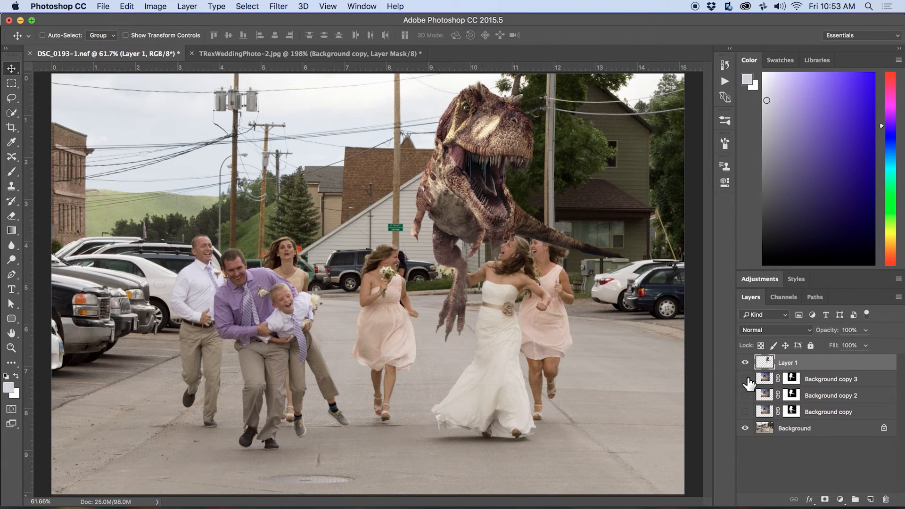
# Return the cut-out T-Rex to its original position behind the central bridesmaid, undoing the test moves.
pyautogui.moveTo(455, 192); pyautogui.dragTo(339, 199)
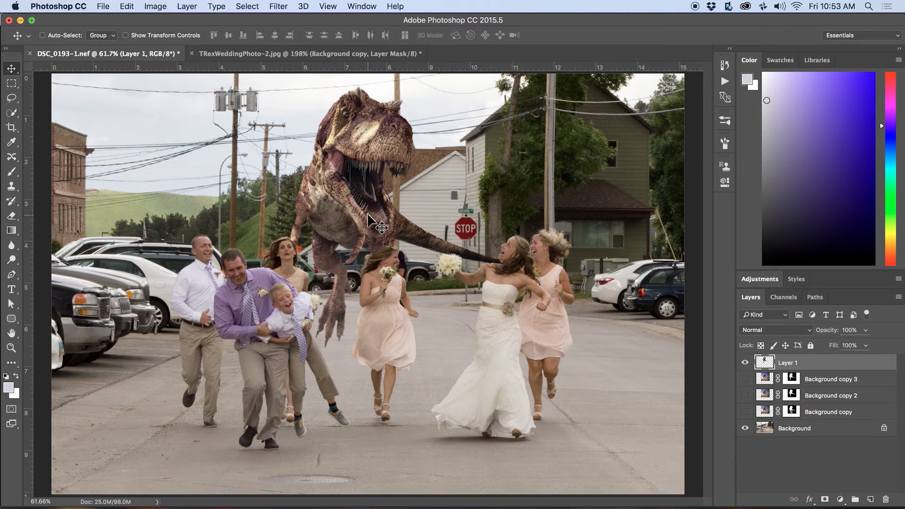
pyautogui.press('super+z')
pyautogui.press('super+z')
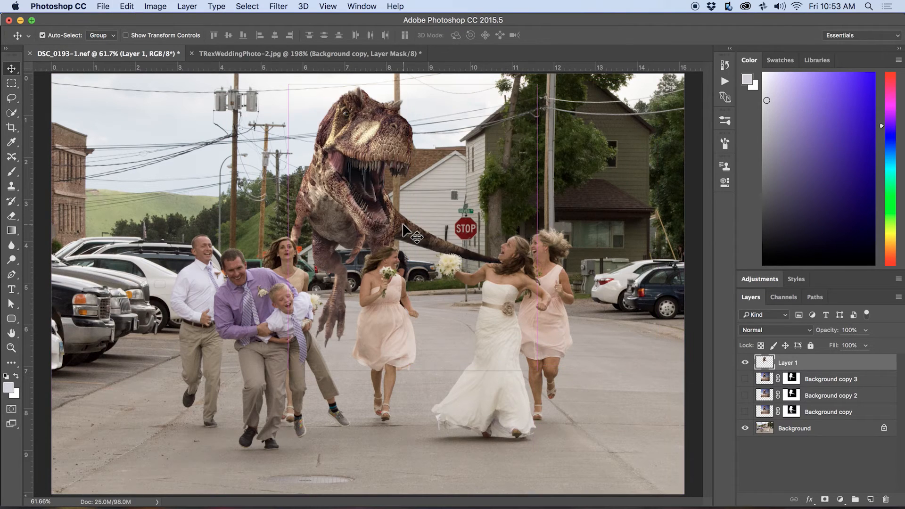
pyautogui.press('super+z')
pyautogui.press('super+z')
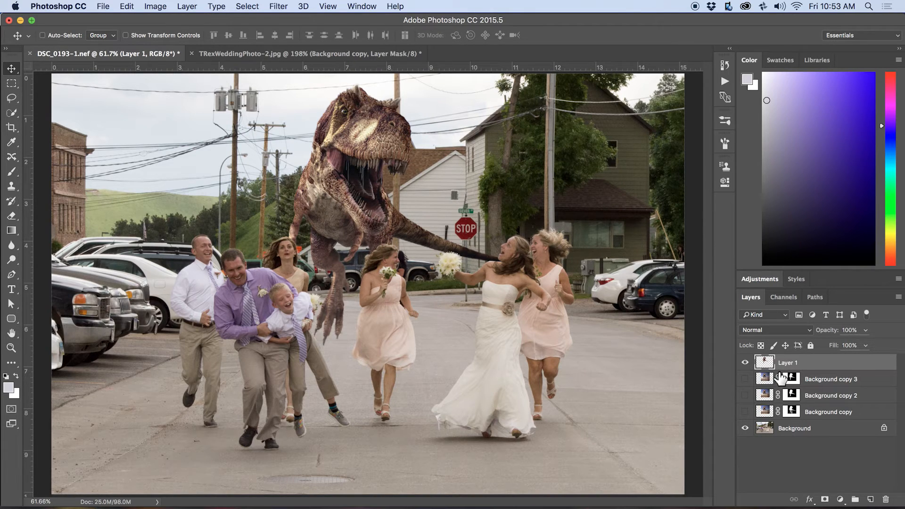
# Duplicate the cut-out T-Rex layer and set Match Color on the copy to use the Background layer of DSC_0193-1.nef as source.
pyautogui.press('super+j')
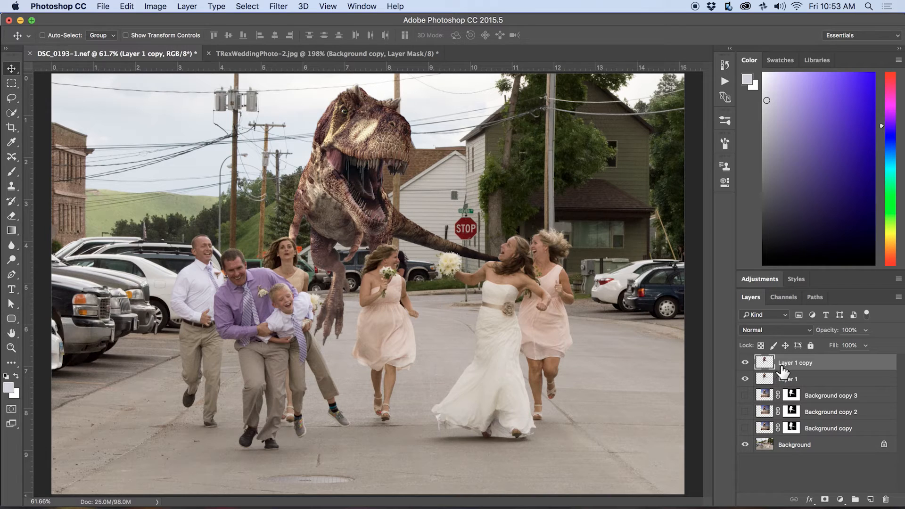
pyautogui.click(159, 7)
pyautogui.moveTo(208, 38)
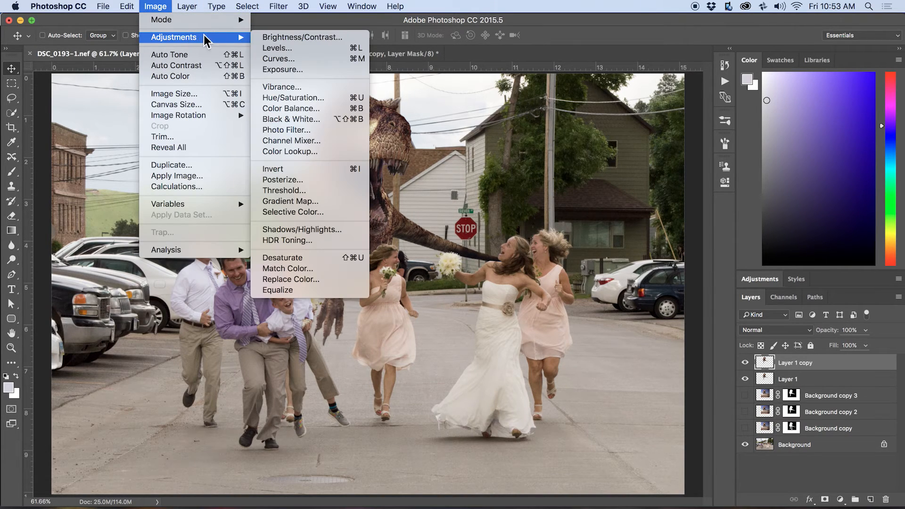
pyautogui.click(312, 268)
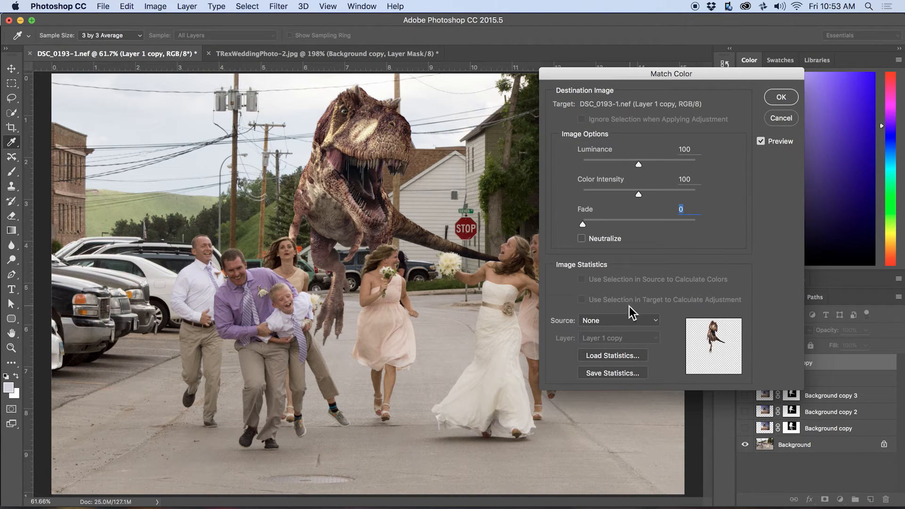
pyautogui.click(625, 322)
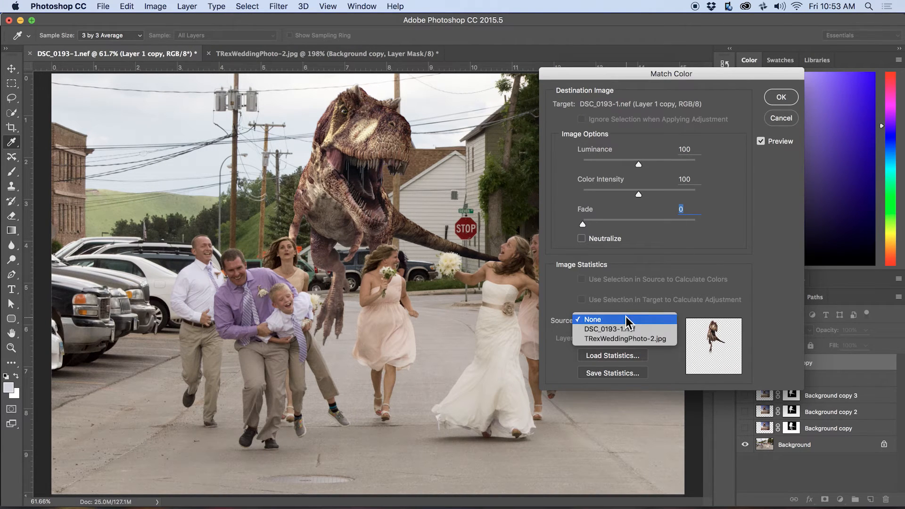
pyautogui.click(631, 339)
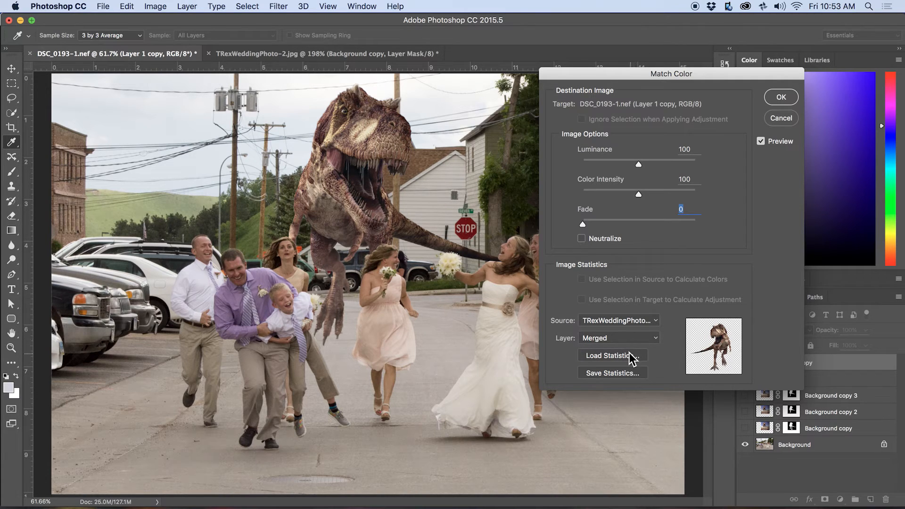
pyautogui.click(639, 339)
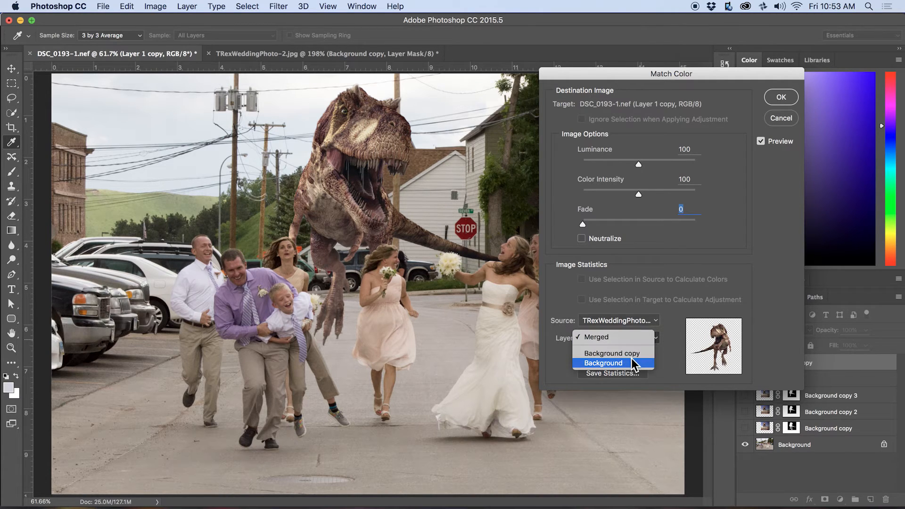
pyautogui.click(632, 364)
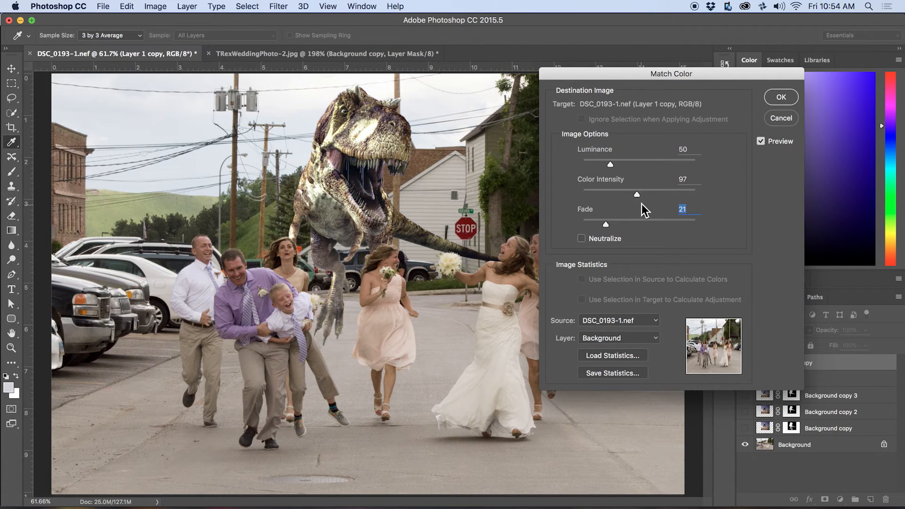
# Set Match Color luminance to 27, color intensity to 76 and fade to 56, and apply it to the T-Rex copy.
pyautogui.moveTo(637, 194); pyautogui.dragTo(635, 221)
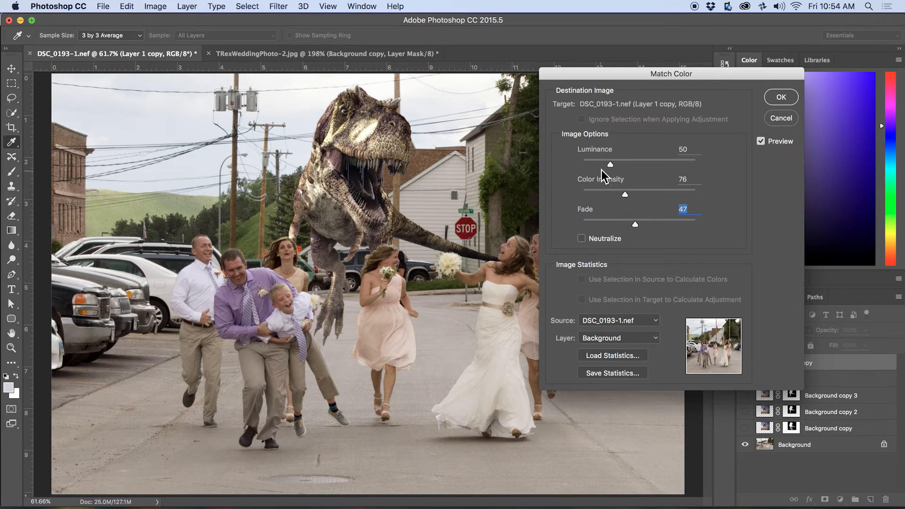
pyautogui.moveTo(610, 165); pyautogui.dragTo(597, 164)
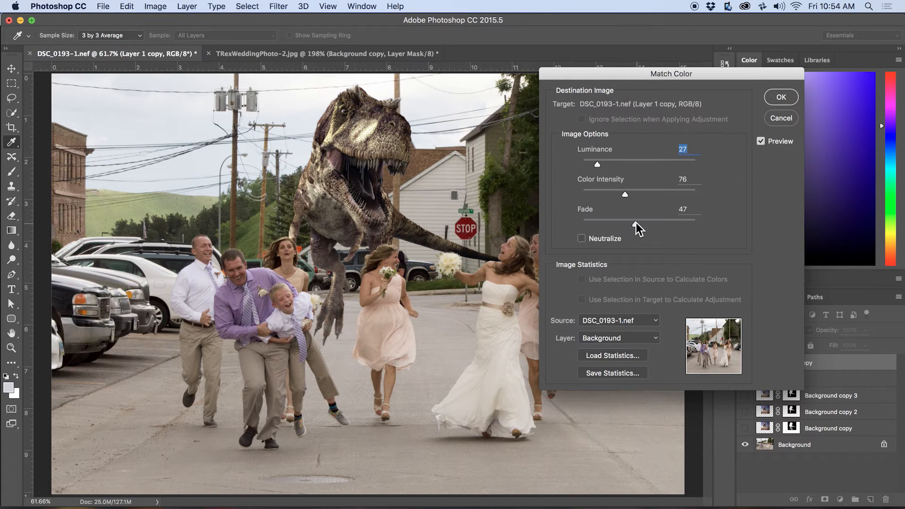
pyautogui.moveTo(636, 223); pyautogui.dragTo(645, 224)
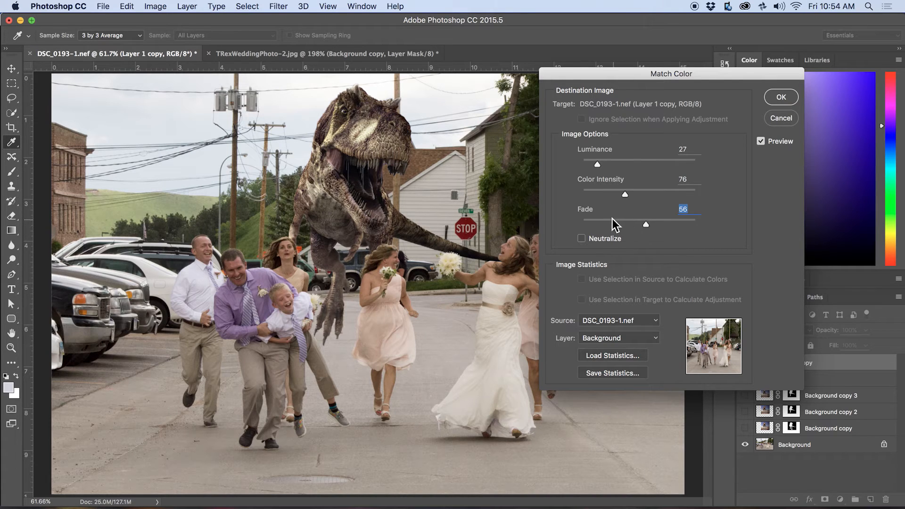
pyautogui.click(778, 97)
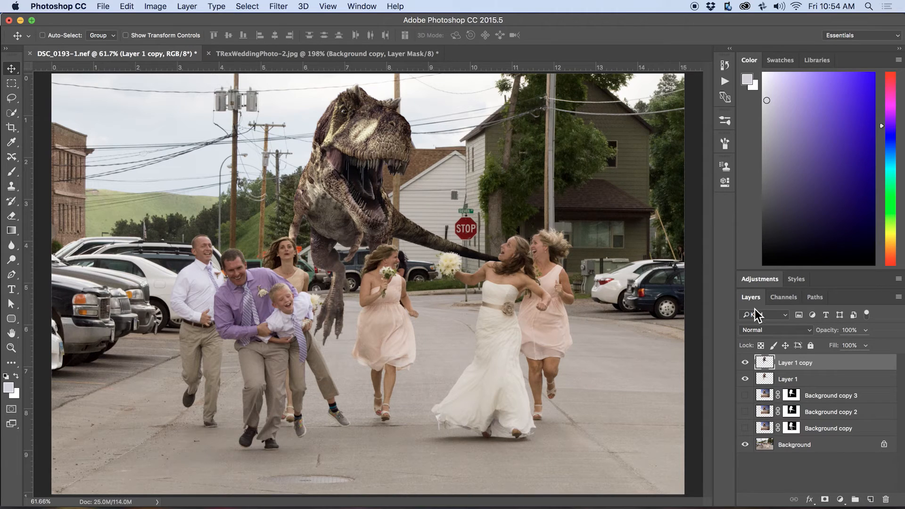
# Compare the T-Rex with and without the color match by toggling Layer 1 copy, and set that layer's opacity to 98%.
pyautogui.click(745, 362)
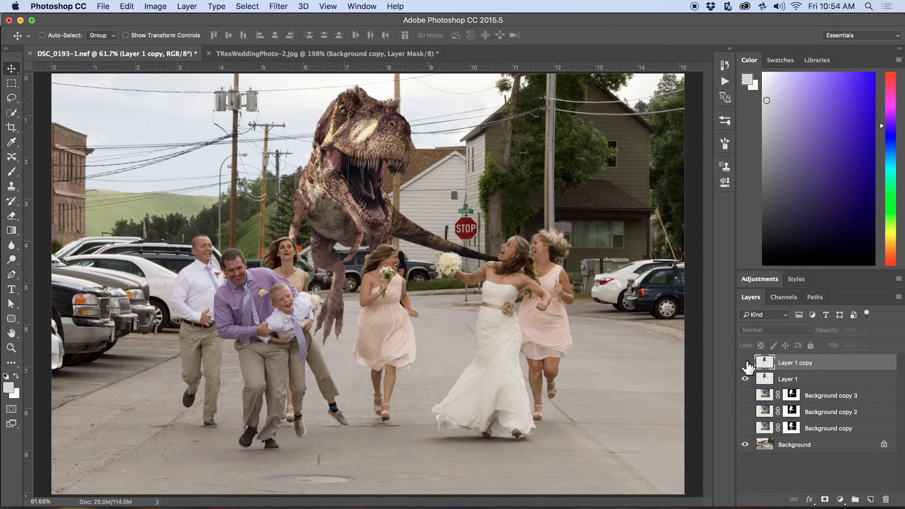
pyautogui.click(745, 363)
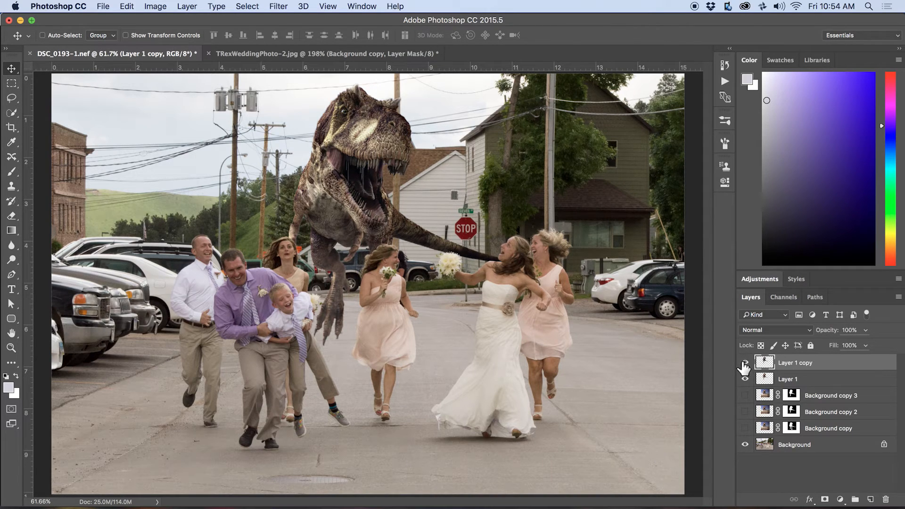
pyautogui.click(745, 363)
pyautogui.click(745, 363)
pyautogui.click(745, 363)
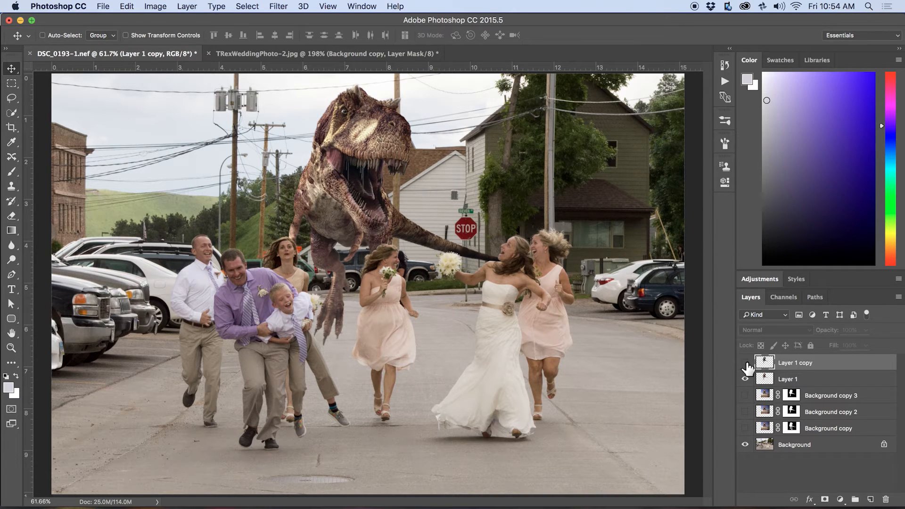
pyautogui.click(745, 362)
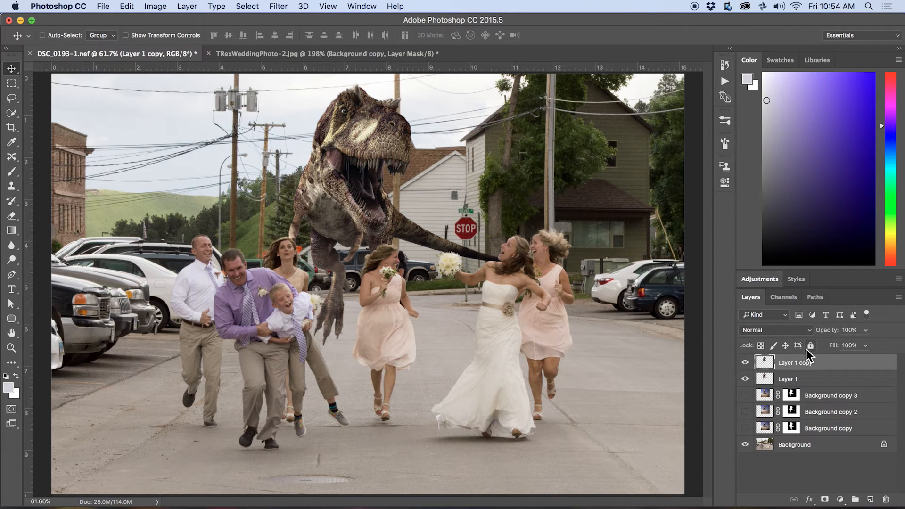
pyautogui.moveTo(825, 338)
pyautogui.mouseDown()
pyautogui.moveTo(777, 340)
pyautogui.moveTo(828, 339)
pyautogui.moveTo(809, 347)
pyautogui.mouseUp()
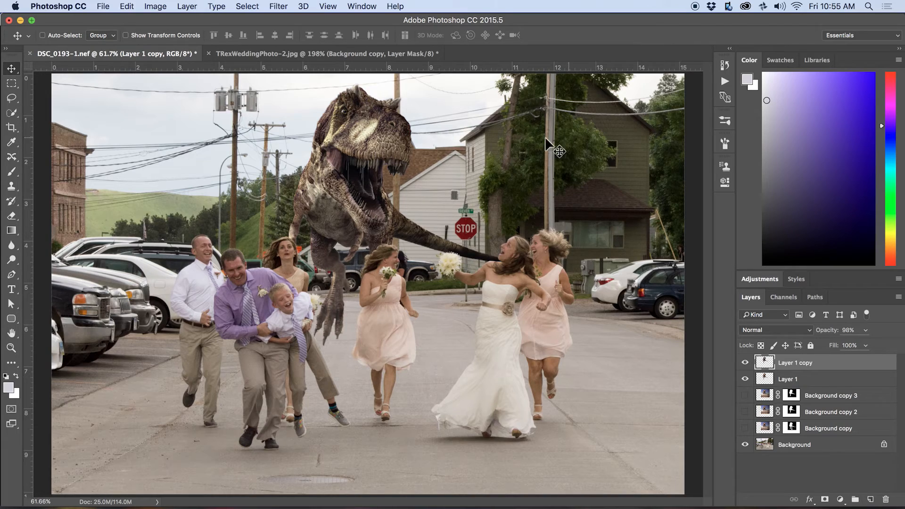
# Open the Add Noise filter on the color-matched T-Rex copy, viewed close up around the central bridesmaid.
pyautogui.press('z')
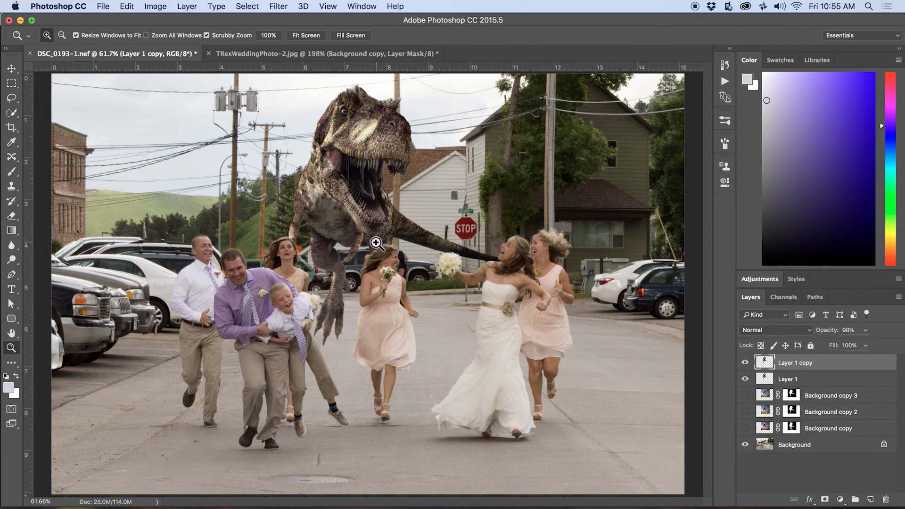
pyautogui.moveTo(376, 243); pyautogui.dragTo(449, 243)
pyautogui.press('v')
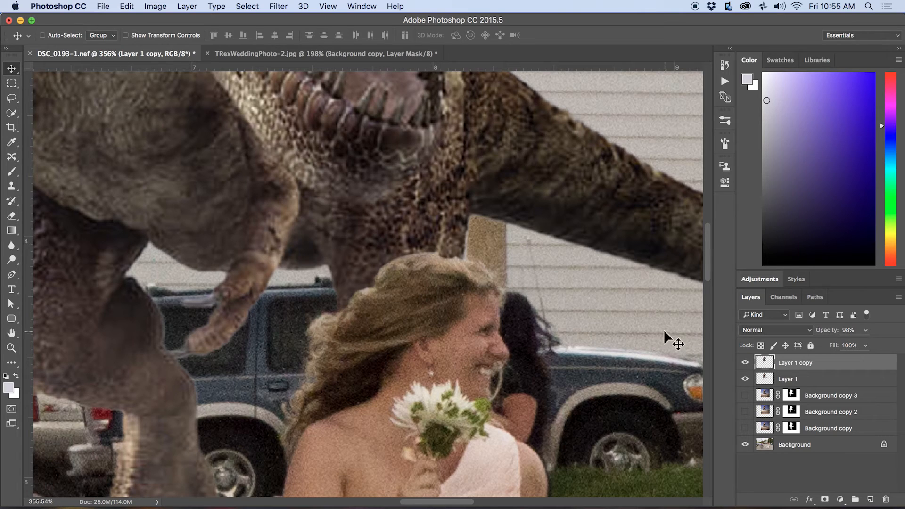
pyautogui.click(282, 9)
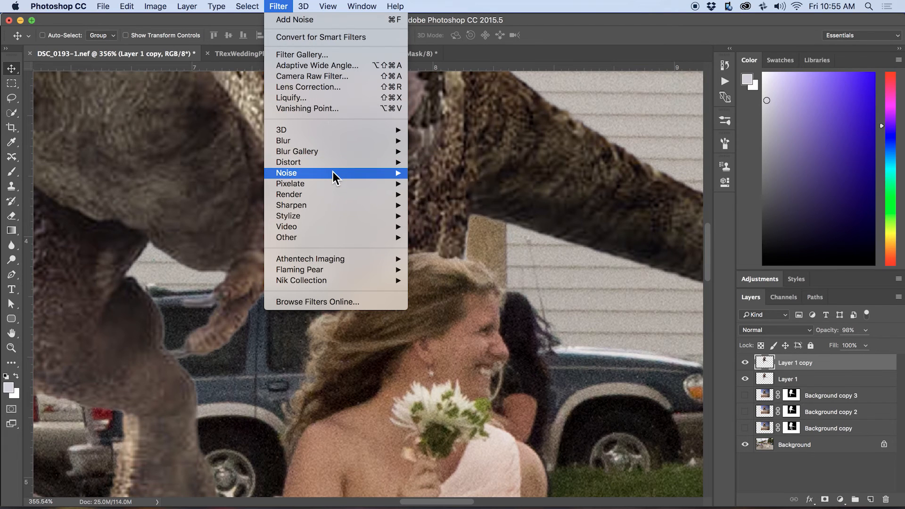
pyautogui.moveTo(400, 176)
pyautogui.click(439, 172)
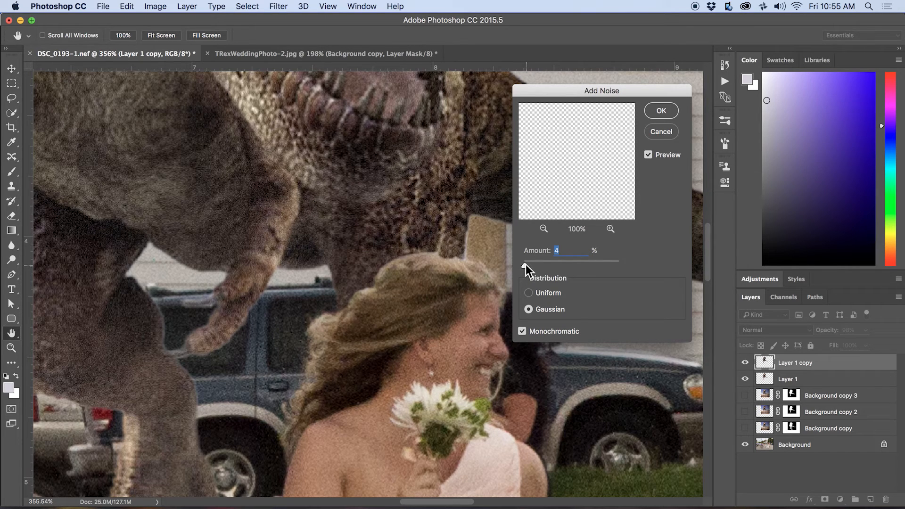
# Try exaggerated noise of up to 143.59% on the T-Rex, comparing Uniform with Gaussian distribution and monochromatic with colored grain.
pyautogui.moveTo(522, 265); pyautogui.dragTo(572, 265)
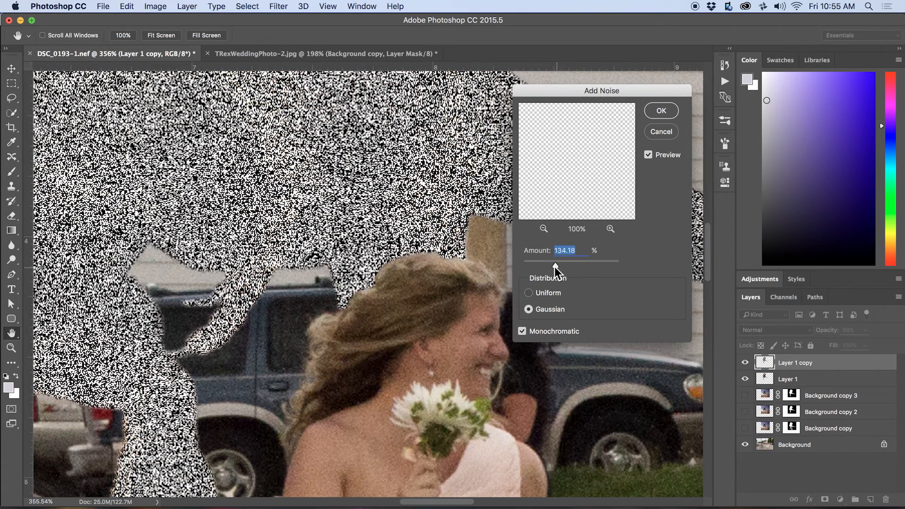
pyautogui.moveTo(531, 268); pyautogui.dragTo(556, 271)
pyautogui.click(529, 292)
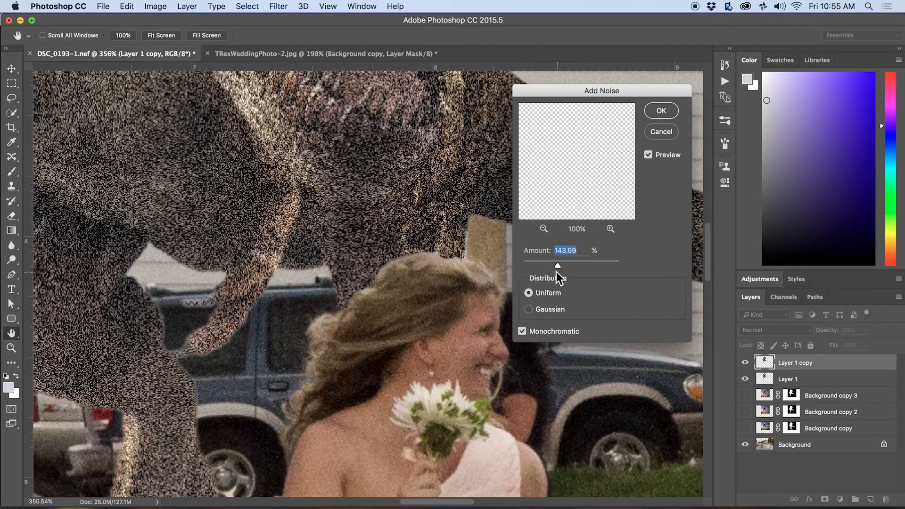
pyautogui.click(531, 309)
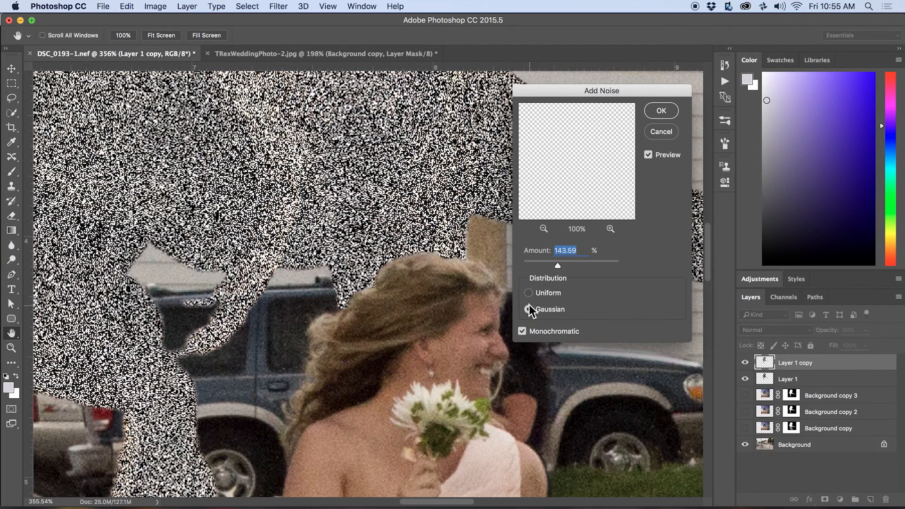
pyautogui.click(529, 293)
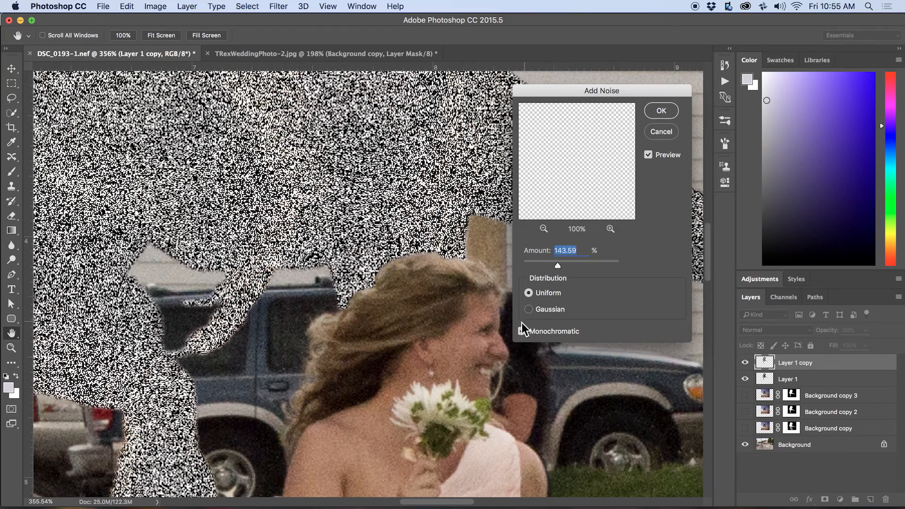
pyautogui.click(522, 331)
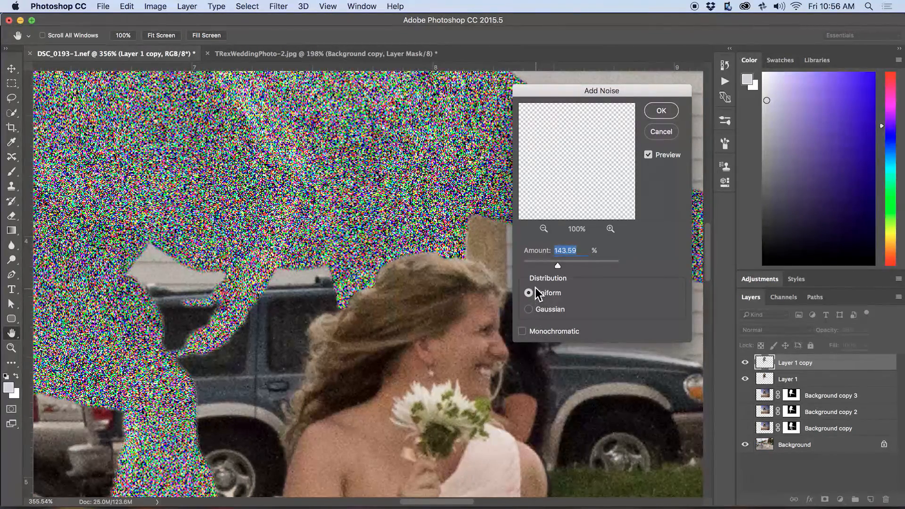
pyautogui.click(530, 310)
# Apply monochromatic Gaussian noise at 4% to the T-Rex copy.
pyautogui.moveTo(559, 271); pyautogui.dragTo(525, 273)
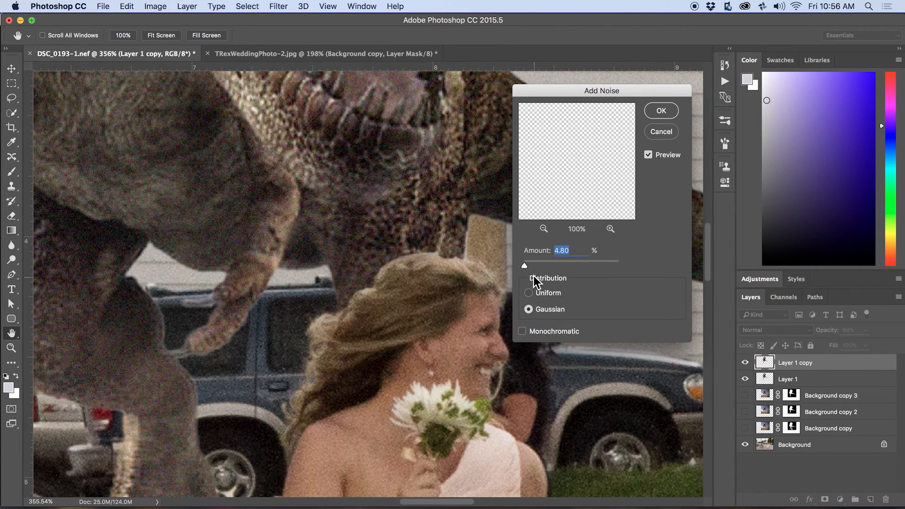
pyautogui.click(522, 331)
pyautogui.moveTo(528, 269); pyautogui.dragTo(524, 265)
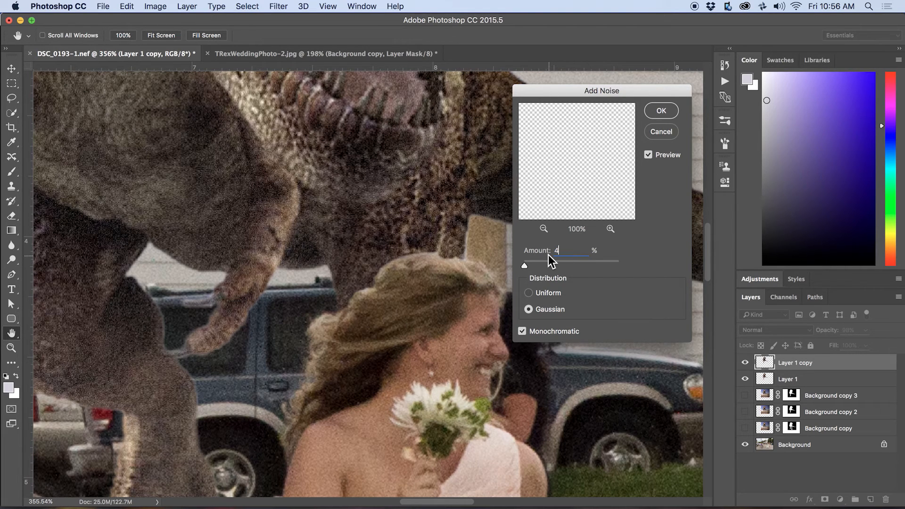
pyautogui.press('Return')
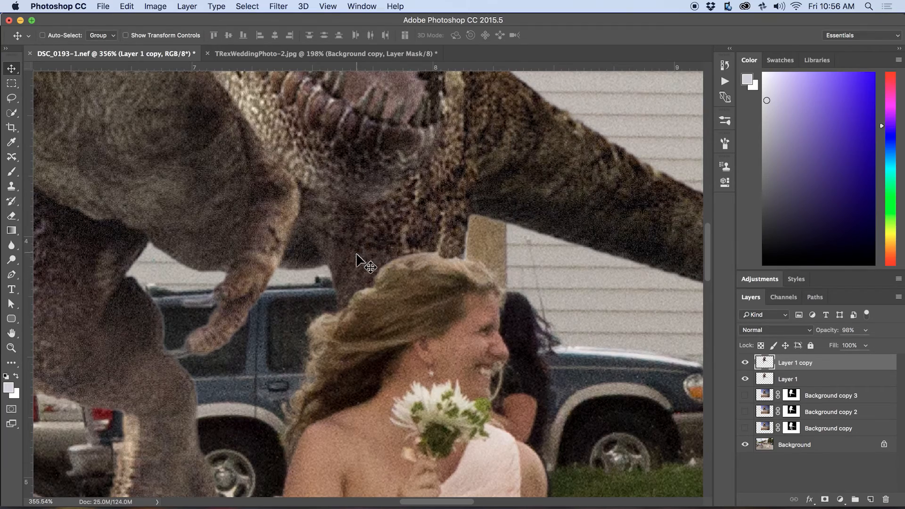
# Run the Composite Check Layers action to add the group of check layers above the T-Rex.
pyautogui.press('z')
pyautogui.moveTo(355, 259); pyautogui.dragTo(346, 286)
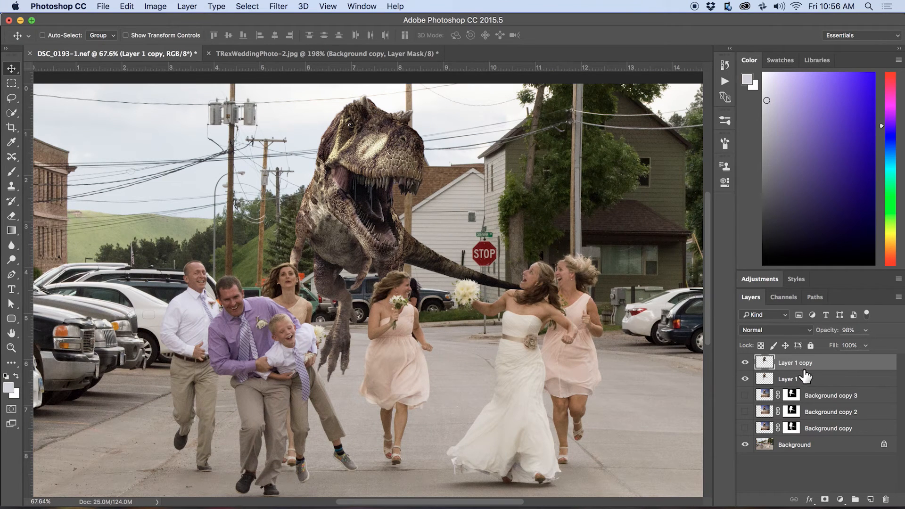
pyautogui.click(726, 67)
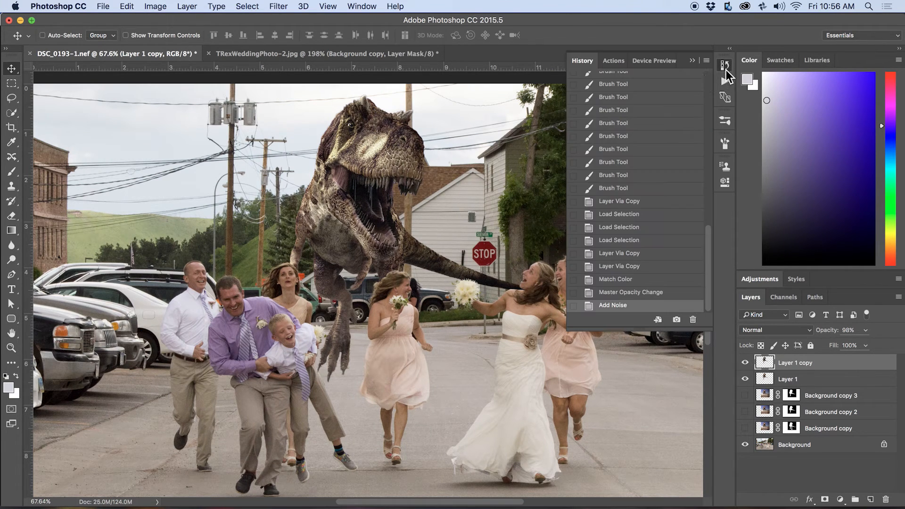
pyautogui.click(613, 61)
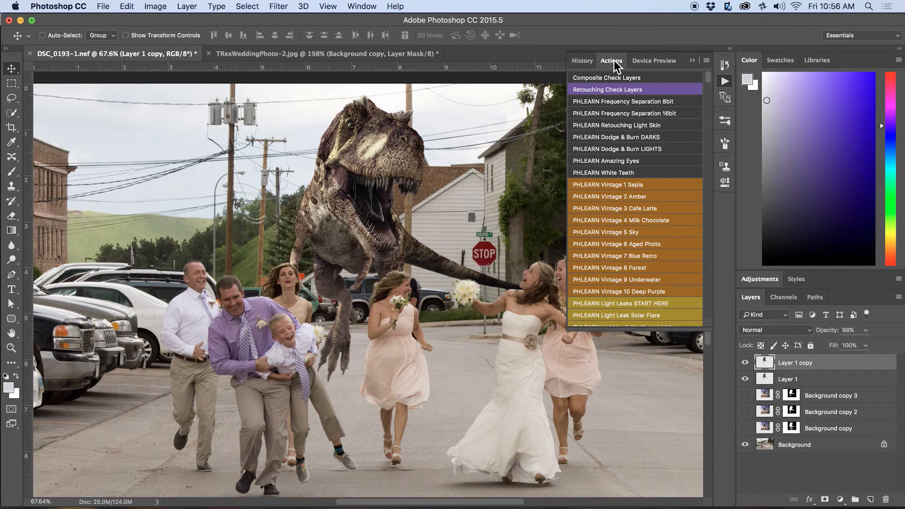
pyautogui.click(625, 78)
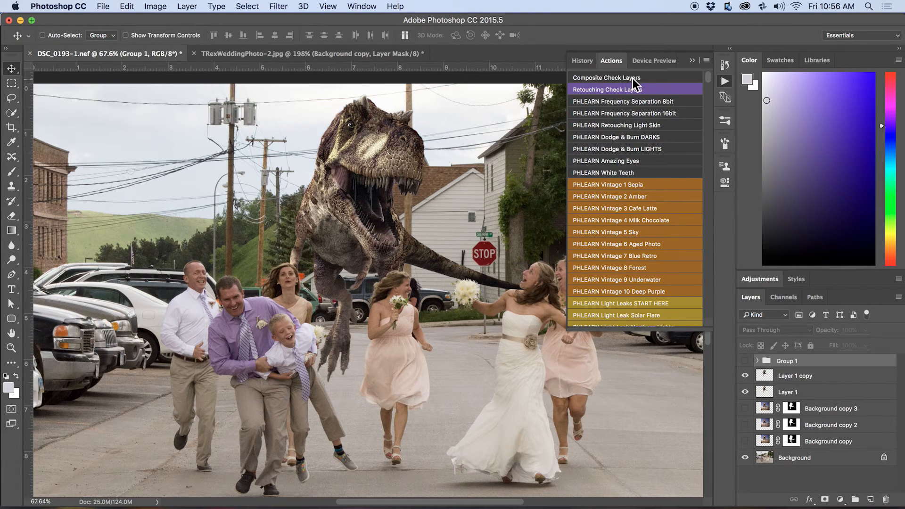
# Show only Channel Mixer 1 from the check group and compare the photo's tones with and without it.
pyautogui.click(757, 362)
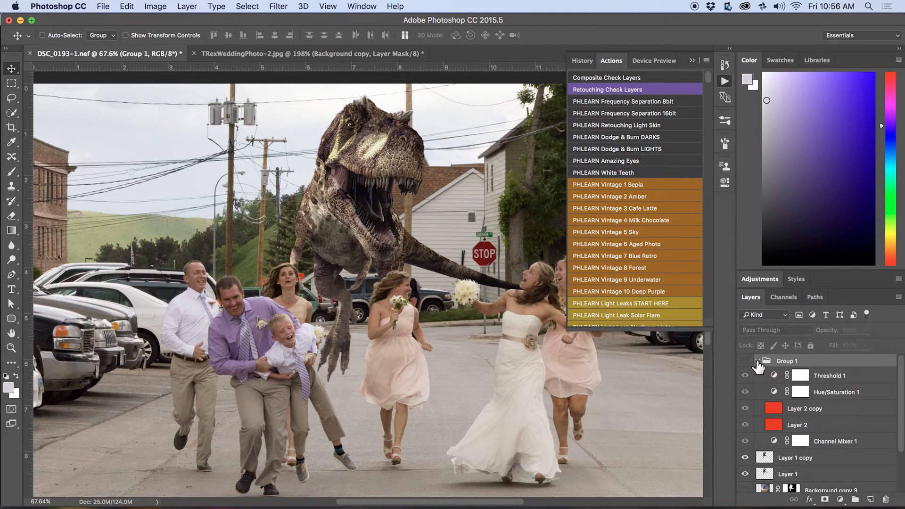
pyautogui.moveTo(746, 445); pyautogui.dragTo(750, 377)
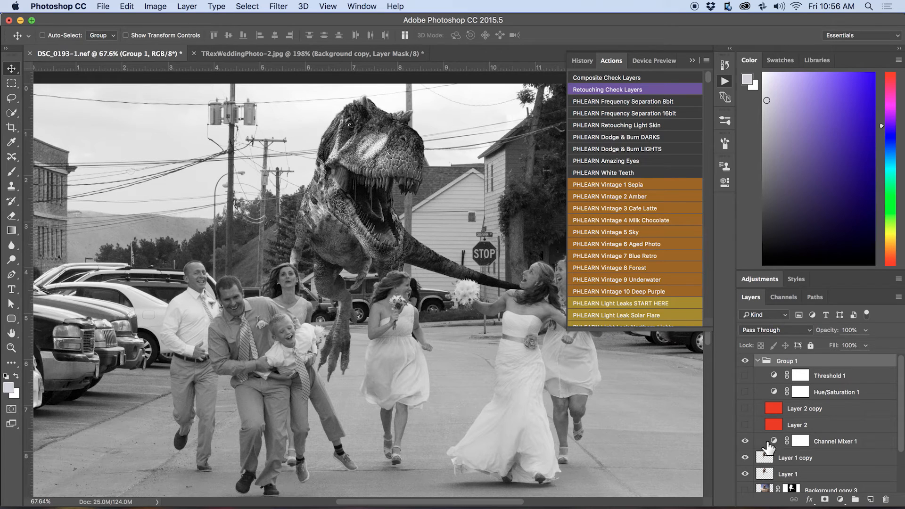
pyautogui.click(691, 61)
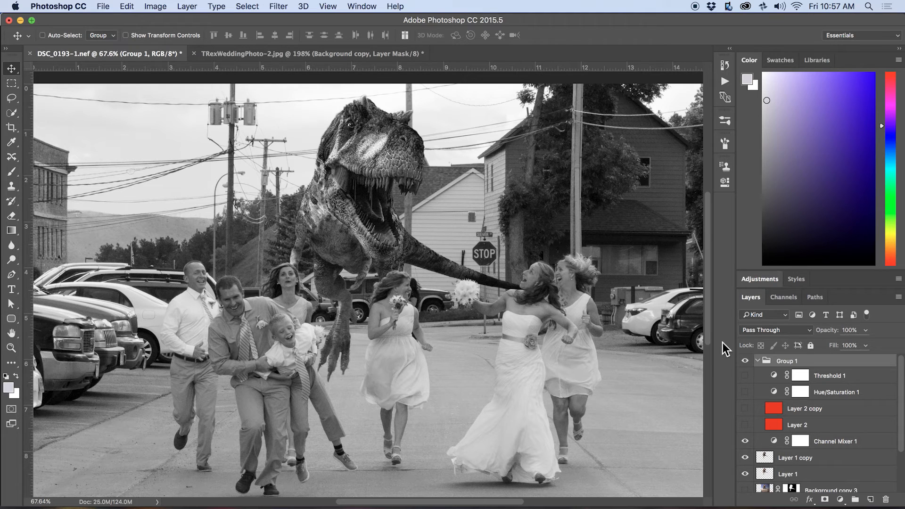
pyautogui.click(744, 440)
pyautogui.click(745, 441)
# Add a Curves adjustment directly above Layer 1 copy and clip it to that layer.
pyautogui.click(820, 458)
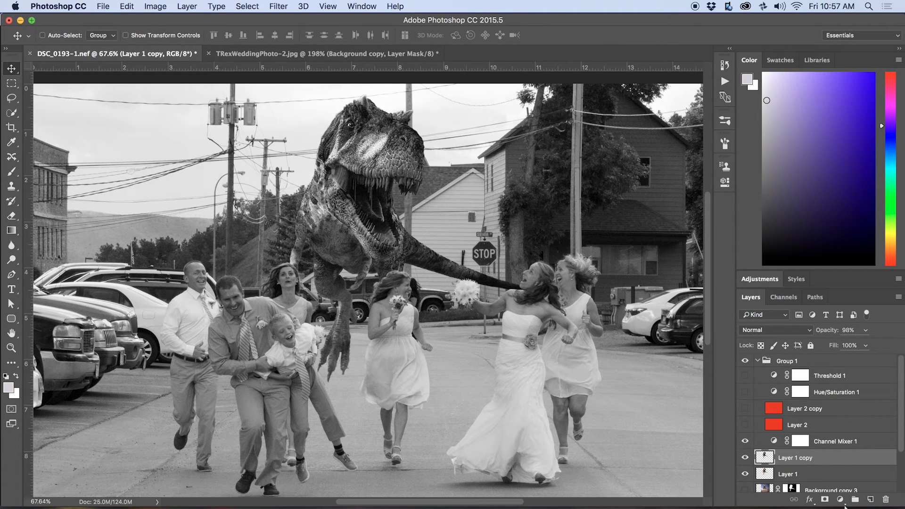
pyautogui.click(840, 499)
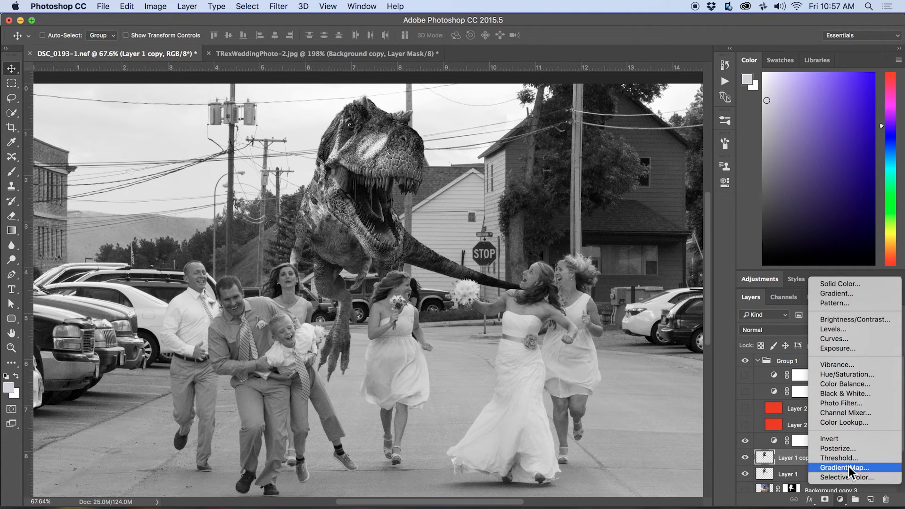
pyautogui.click(849, 338)
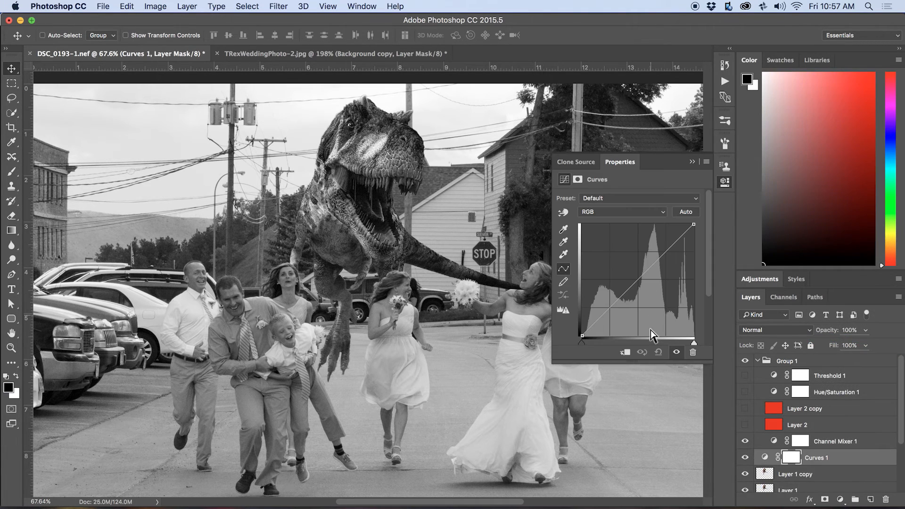
pyautogui.click(626, 353)
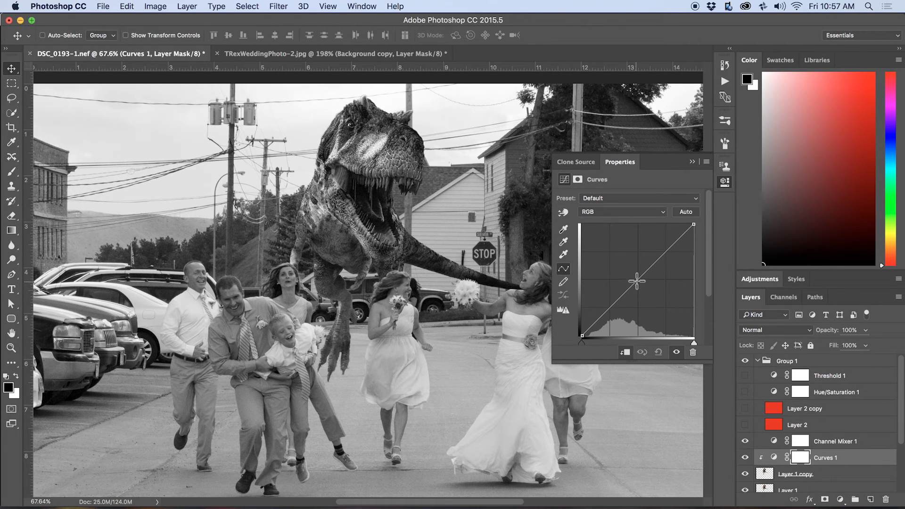
# Lift the black point and midtones of the T-Rex's clipped curve slightly and lower its white point.
pyautogui.moveTo(637, 281); pyautogui.dragTo(636, 276)
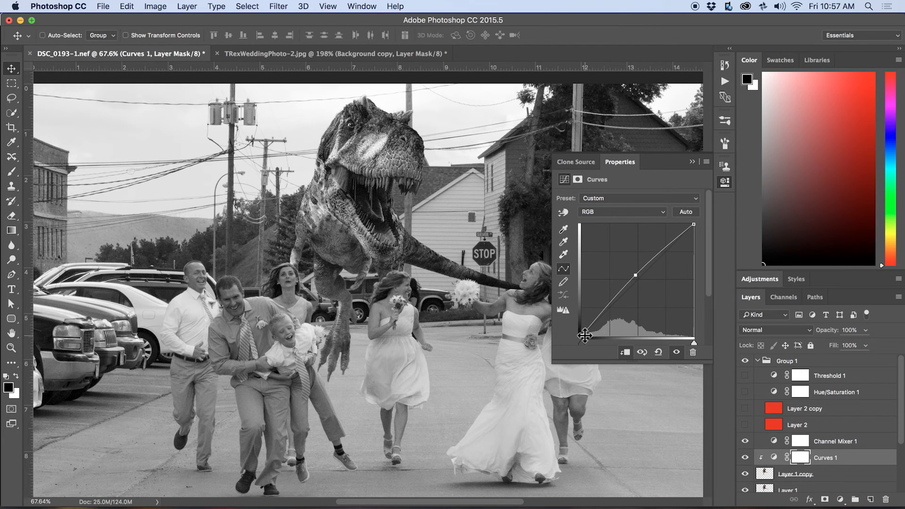
pyautogui.moveTo(583, 336); pyautogui.dragTo(582, 330)
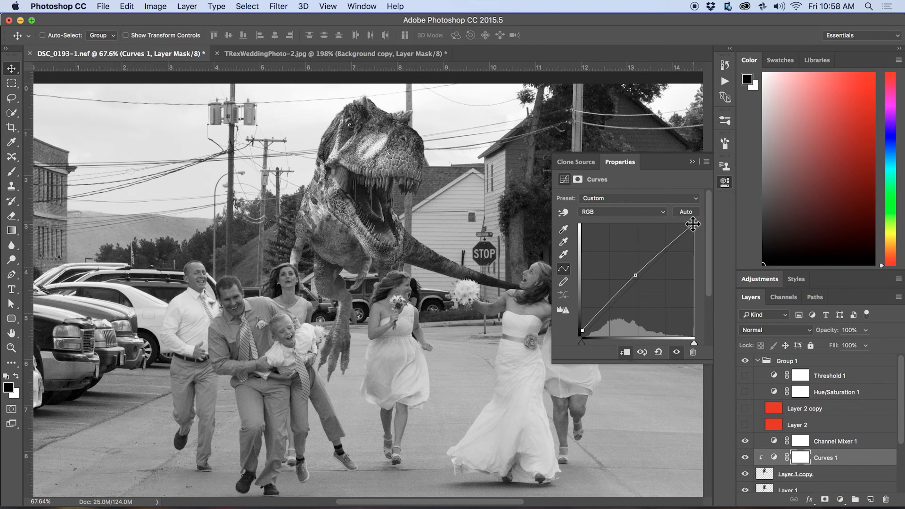
pyautogui.moveTo(694, 224); pyautogui.dragTo(701, 237)
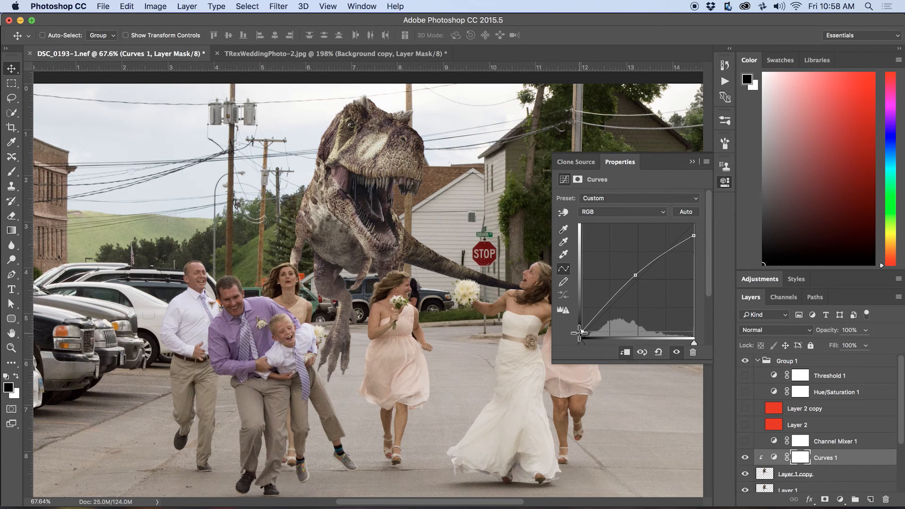
pyautogui.moveTo(579, 332)
pyautogui.mouseDown()
pyautogui.moveTo(592, 321)
pyautogui.moveTo(589, 330)
pyautogui.mouseUp()
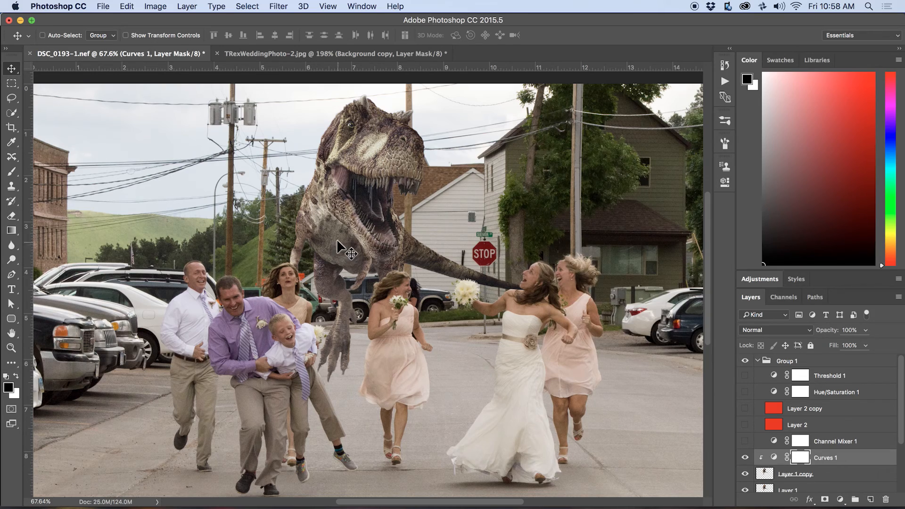
# Inspect the T-Rex up close, and show Layer 2, Layer 2 copy and Hue/Saturation 1 to check saturation across the whole photo.
pyautogui.moveTo(343, 238); pyautogui.dragTo(420, 252)
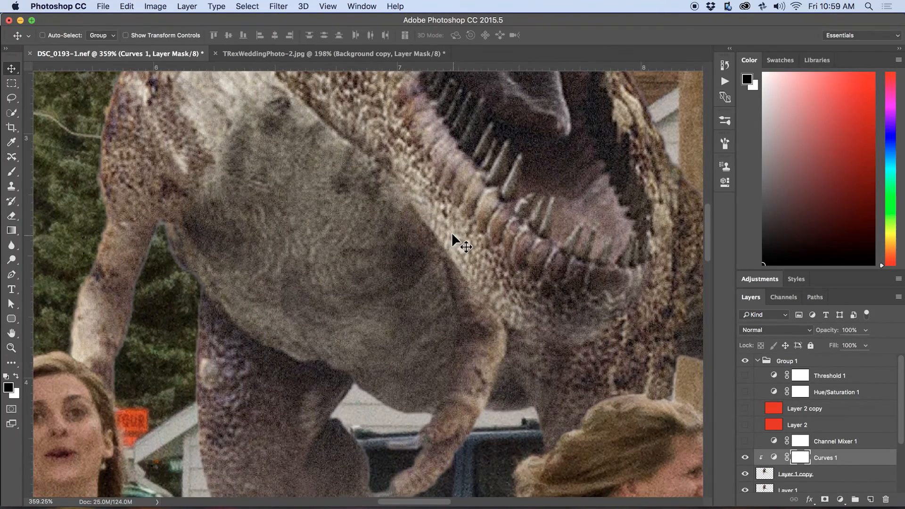
pyautogui.moveTo(438, 214); pyautogui.dragTo(356, 174)
pyautogui.press('super+0')
pyautogui.click(745, 424)
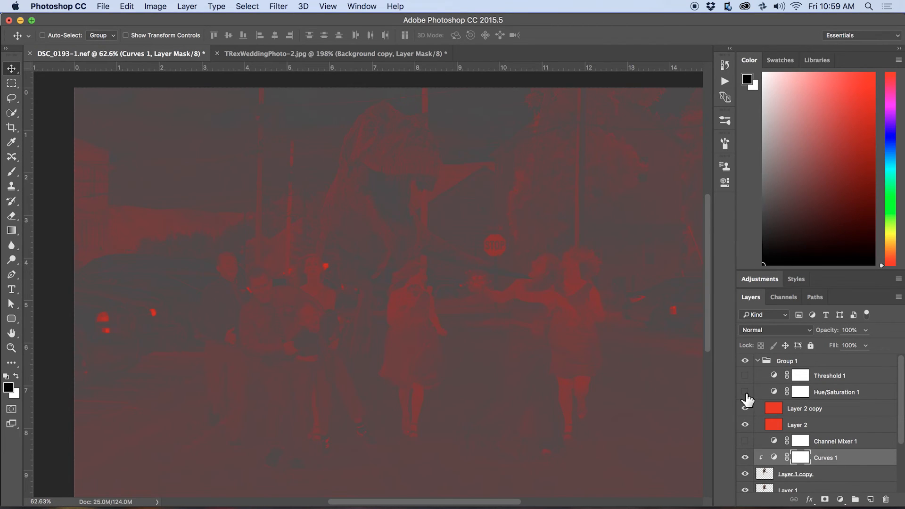
pyautogui.click(745, 392)
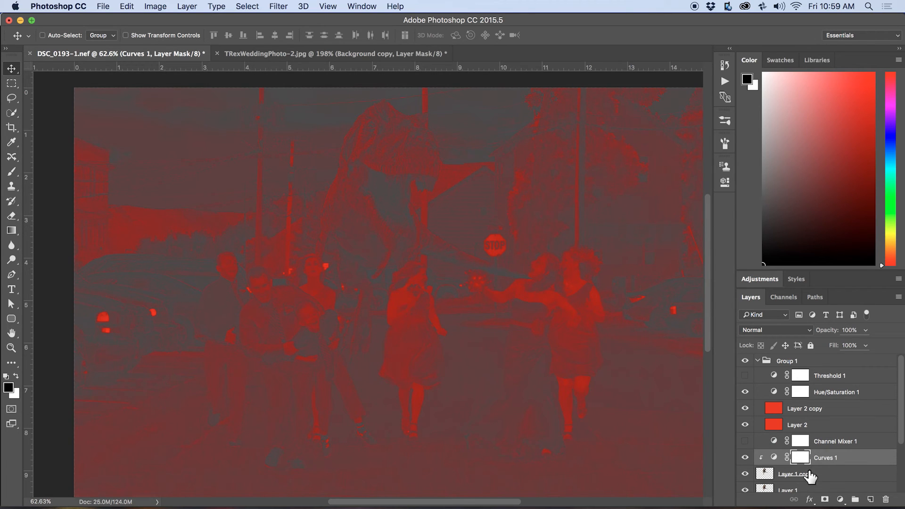
# Hide the saturation check layers and add a Hue/Saturation adjustment clipped to Layer 1 copy, with saturation at +25.
pyautogui.click(810, 477)
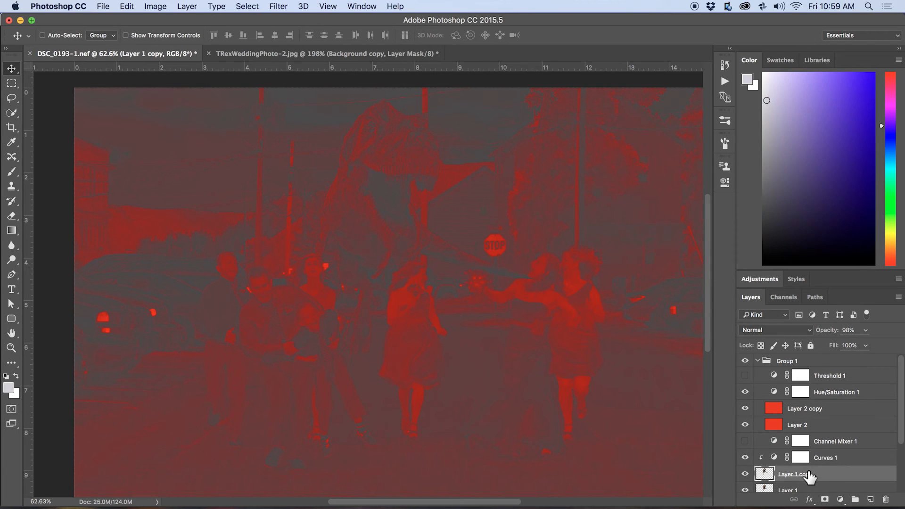
pyautogui.click(744, 396)
pyautogui.click(745, 424)
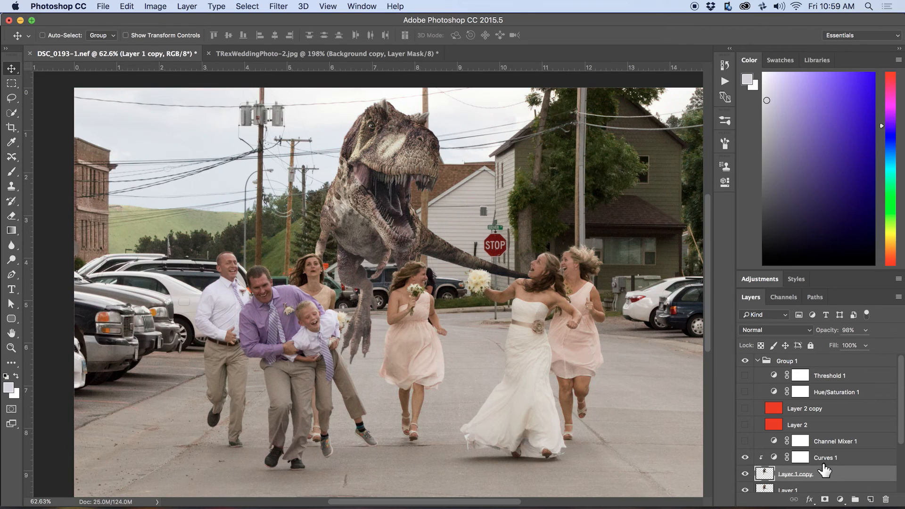
pyautogui.click(840, 500)
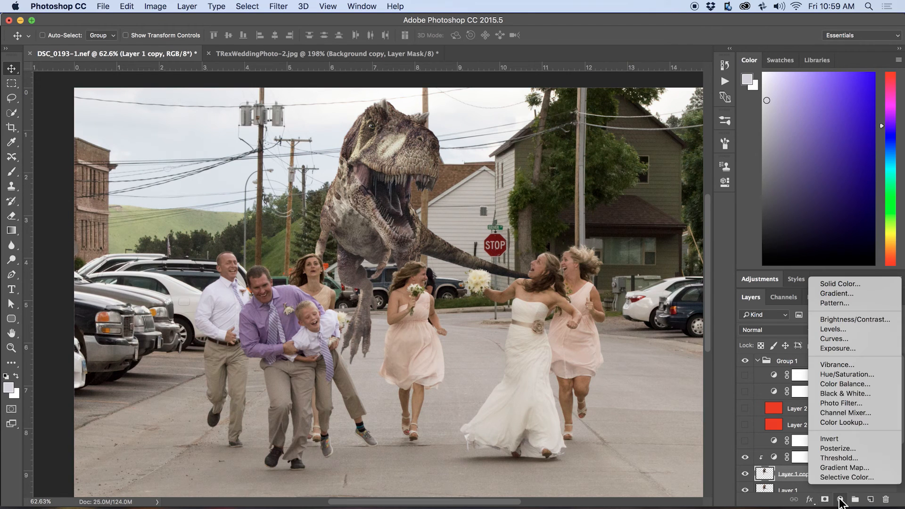
pyautogui.click(847, 375)
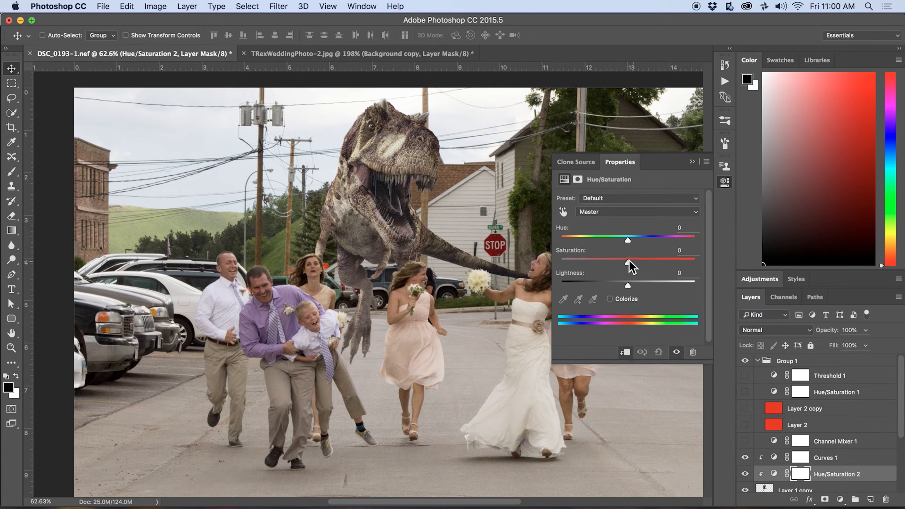
pyautogui.moveTo(628, 262); pyautogui.dragTo(646, 265)
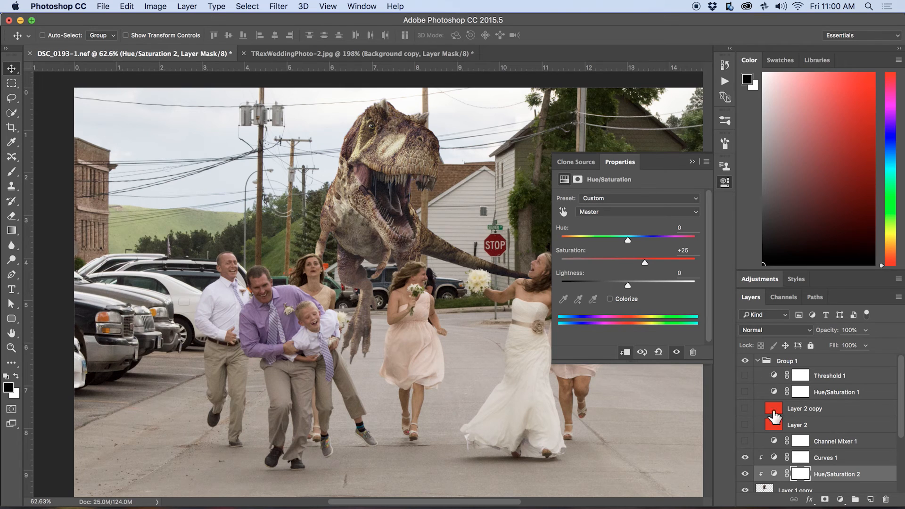
# Show the saturation check layers, raise the T-Rex's clipped Hue/Saturation saturation to +40, and hide the check layers.
pyautogui.click(745, 409)
pyautogui.click(745, 391)
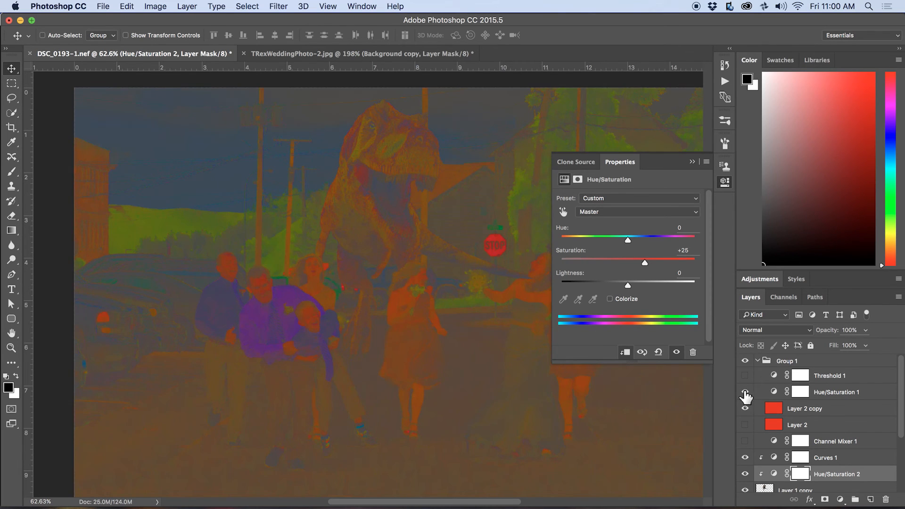
pyautogui.click(745, 425)
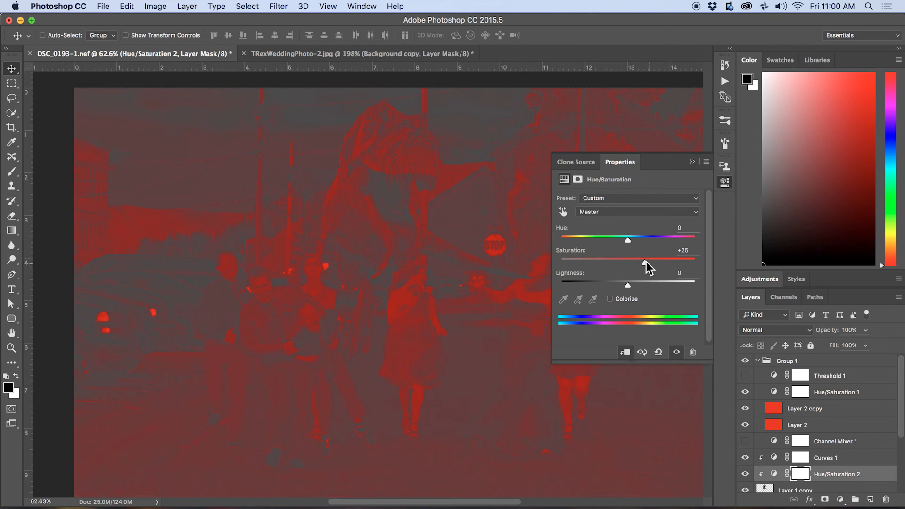
pyautogui.moveTo(646, 265); pyautogui.dragTo(676, 268)
pyautogui.moveTo(662, 269); pyautogui.dragTo(658, 269)
pyautogui.moveTo(745, 392); pyautogui.dragTo(746, 424)
pyautogui.click(745, 456)
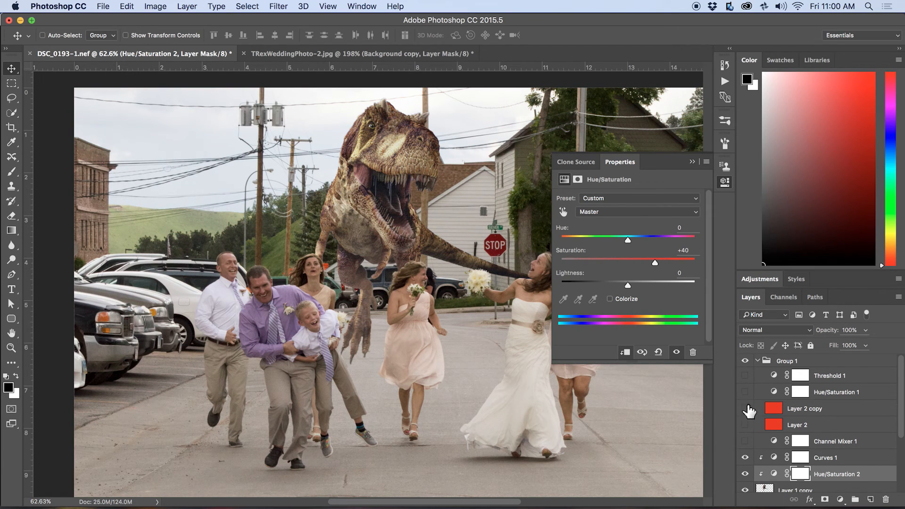
# Recheck with the saturation check layers, set the T-Rex's clipped Hue/Saturation adjustment to +29 saturation, and hide the check layers.
pyautogui.click(745, 408)
pyautogui.click(746, 391)
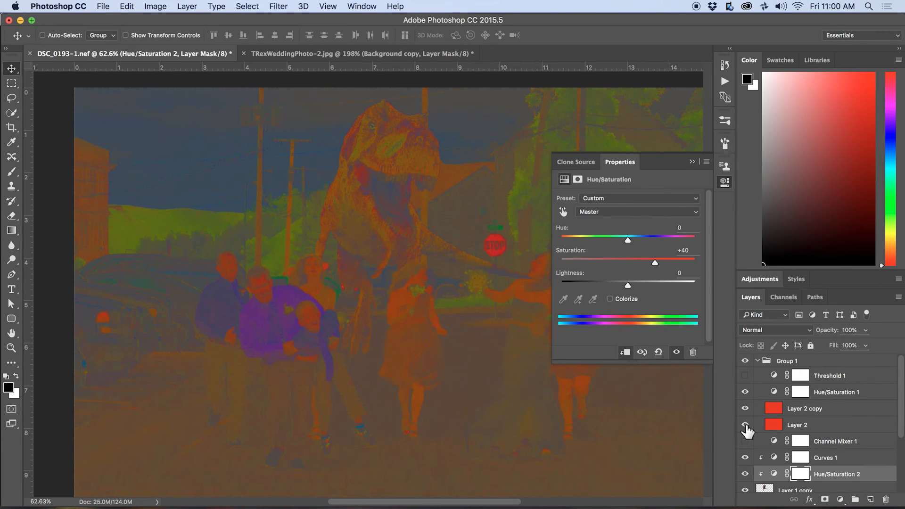
pyautogui.click(746, 425)
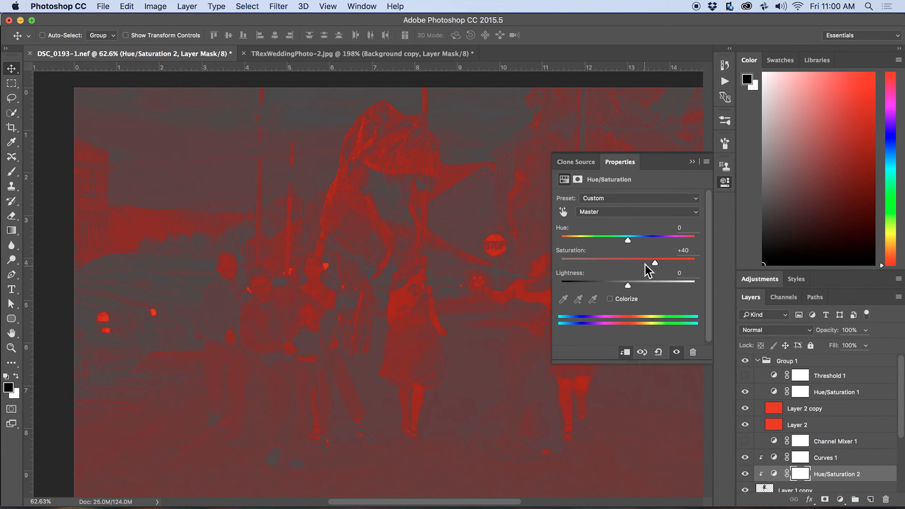
pyautogui.moveTo(653, 263)
pyautogui.mouseDown()
pyautogui.moveTo(644, 265)
pyautogui.moveTo(651, 271)
pyautogui.mouseUp()
pyautogui.moveTo(748, 395); pyautogui.dragTo(748, 429)
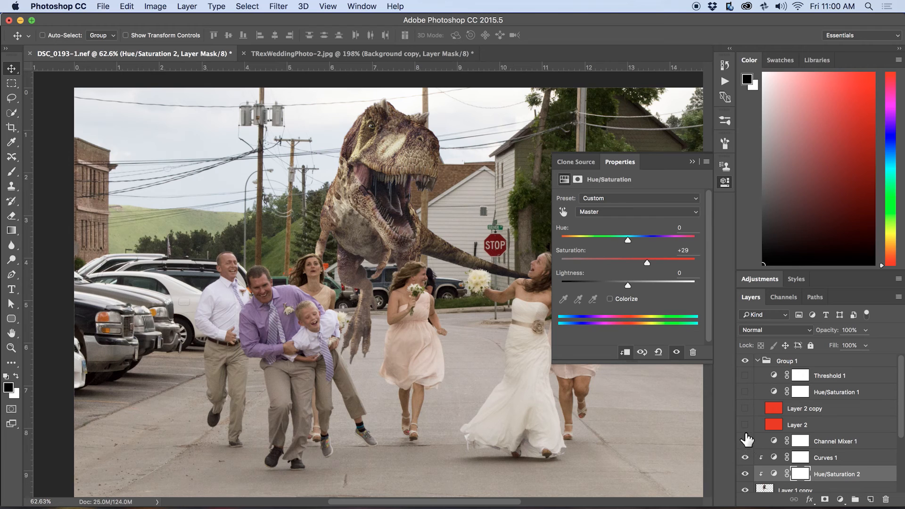
pyautogui.click(745, 441)
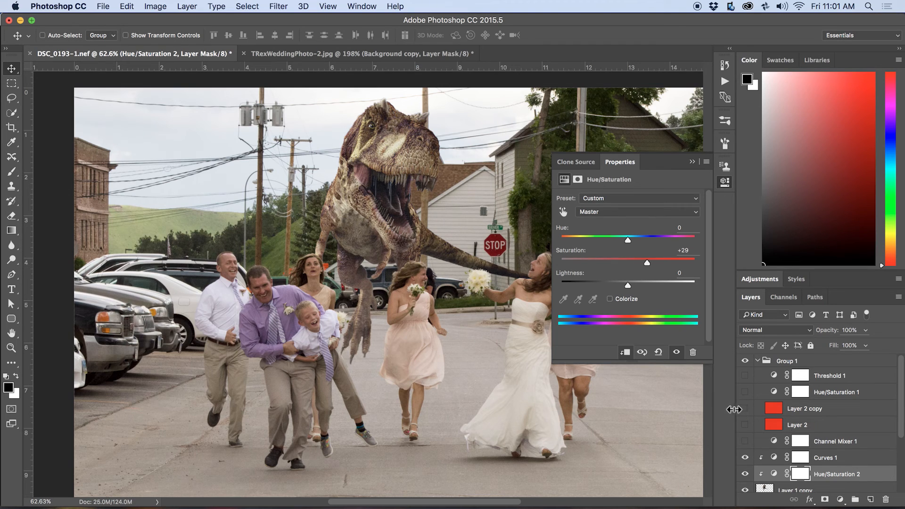
# Add a new empty layer clipped to Layer 1 copy, directly above it and below the Hue/Saturation 2 adjustment.
pyautogui.click(692, 161)
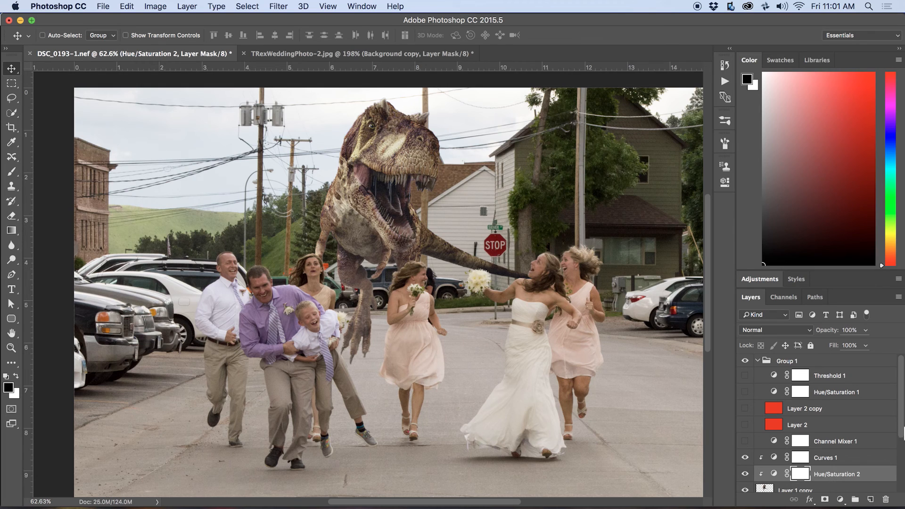
pyautogui.scroll(-3, 900, 424)
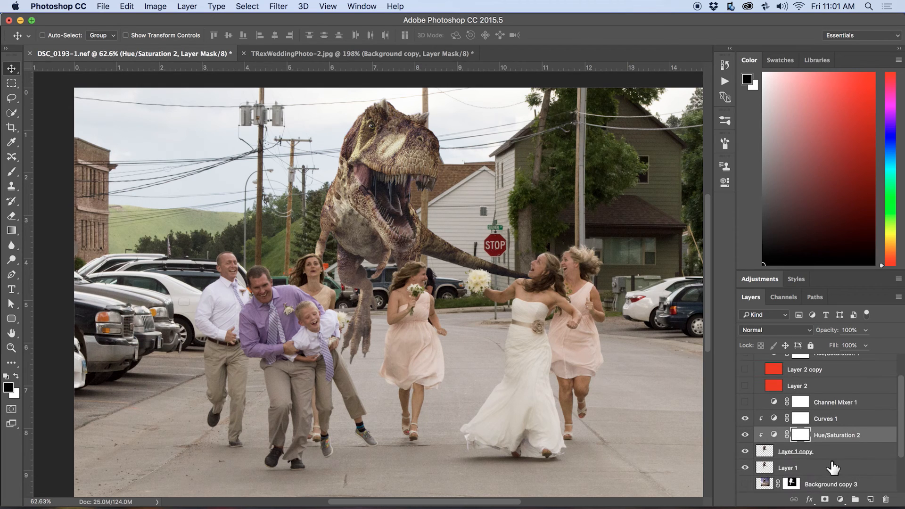
pyautogui.click(785, 452)
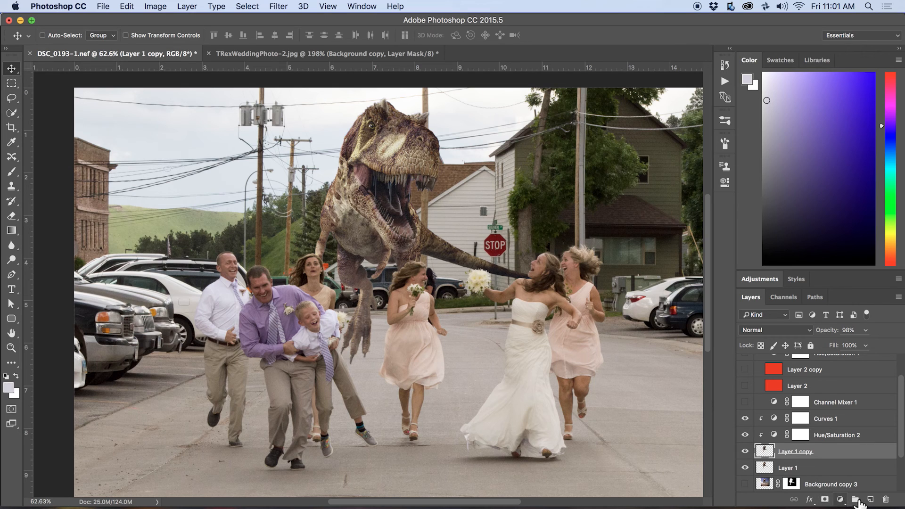
pyautogui.click(870, 499)
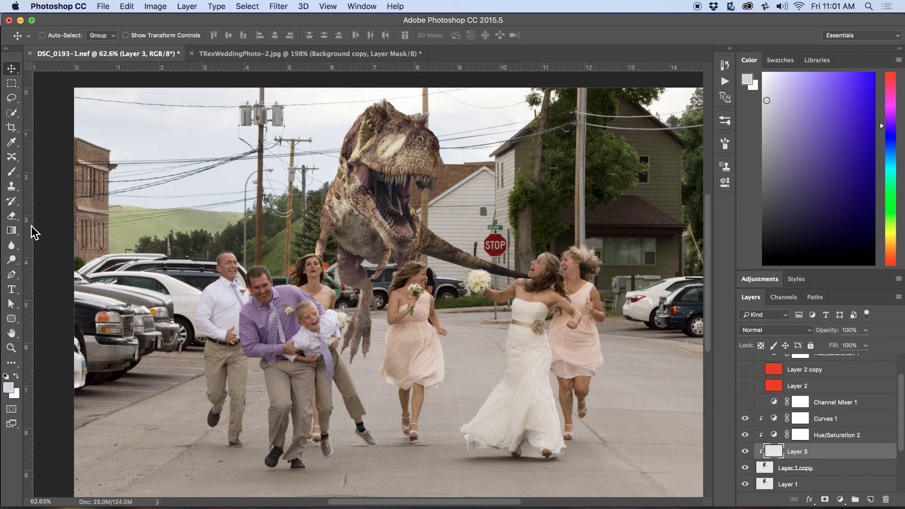
# Set up the Gradient tool with the Foreground to Transparent preset, changing its starting color stop to black (000000).
pyautogui.click(12, 232)
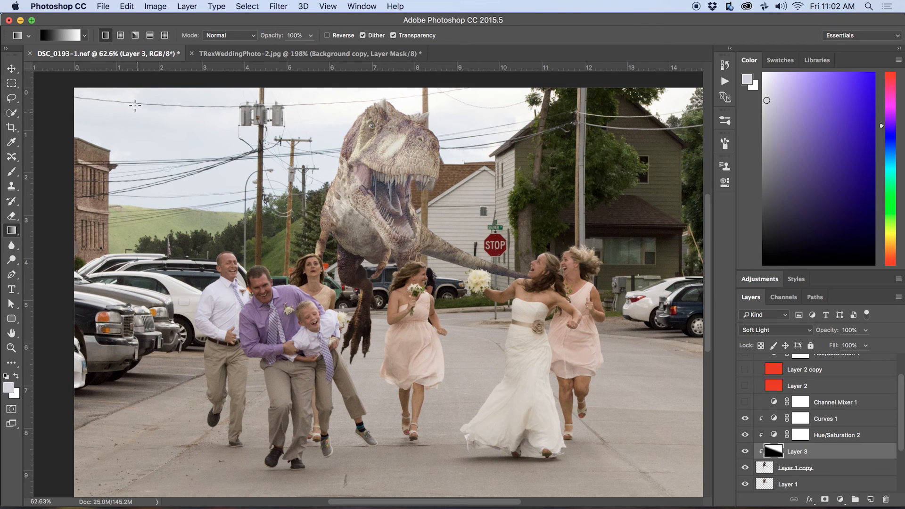
pyautogui.click(70, 41)
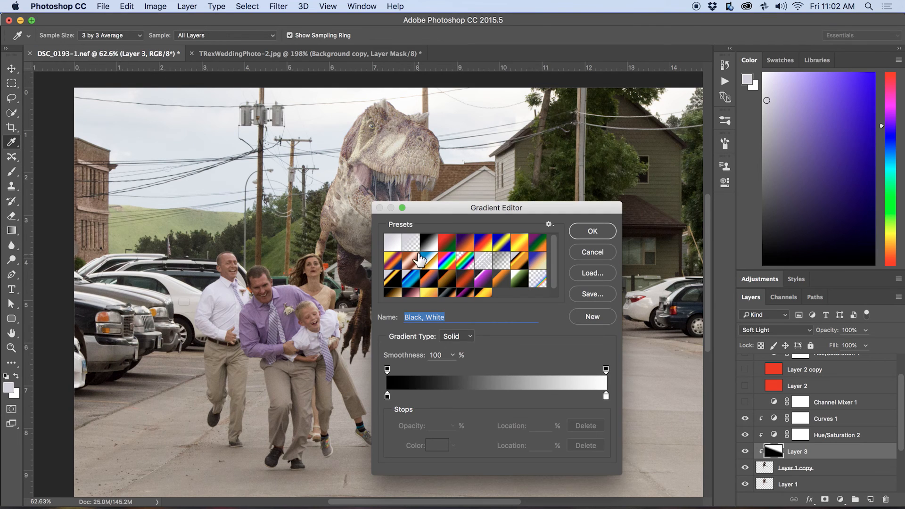
pyautogui.click(411, 243)
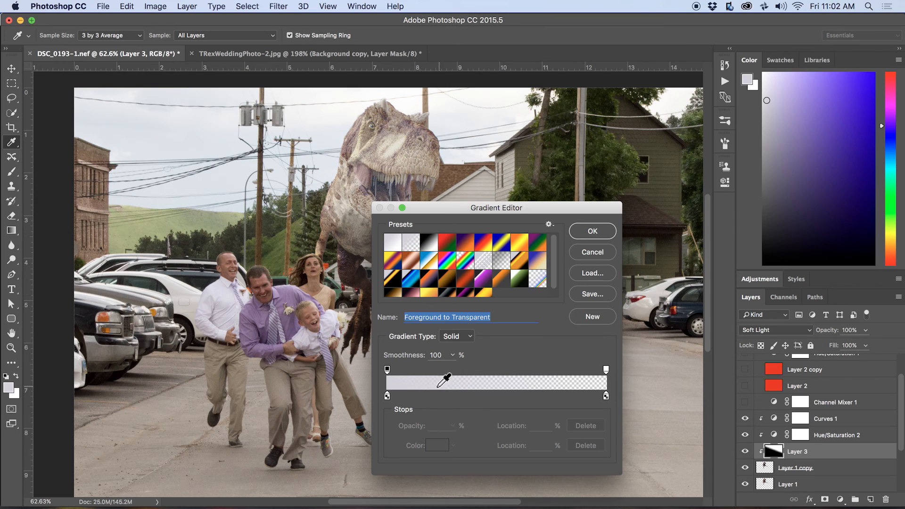
pyautogui.doubleClick(387, 396)
pyautogui.moveTo(633, 263); pyautogui.dragTo(558, 340)
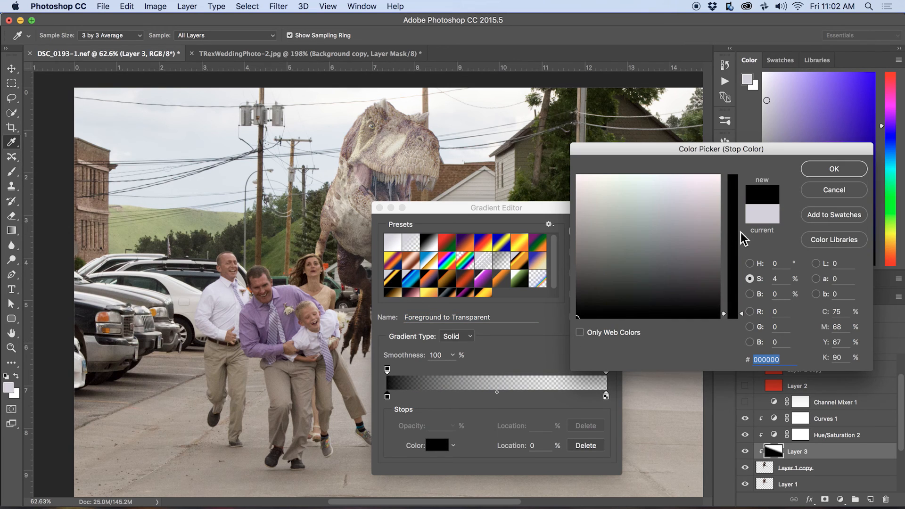
pyautogui.click(823, 176)
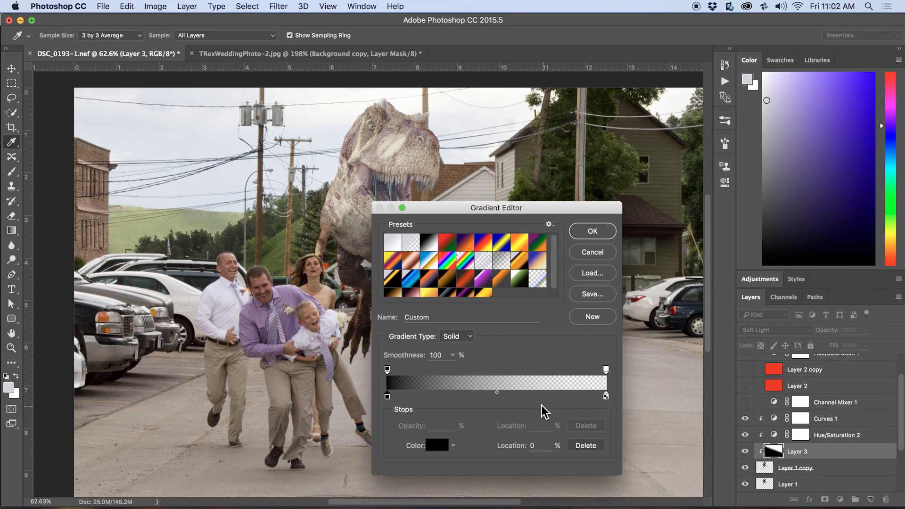
pyautogui.click(595, 233)
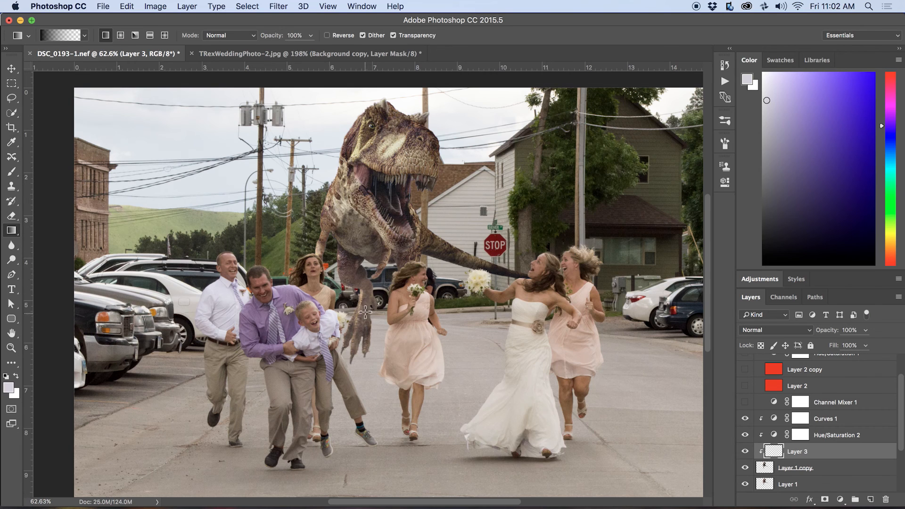
# Draw a black-to-transparent gradient on Layer 3 from the T-Rex's upper leg up to its body and set the layer to Soft Light.
pyautogui.moveTo(356, 273); pyautogui.dragTo(380, 213)
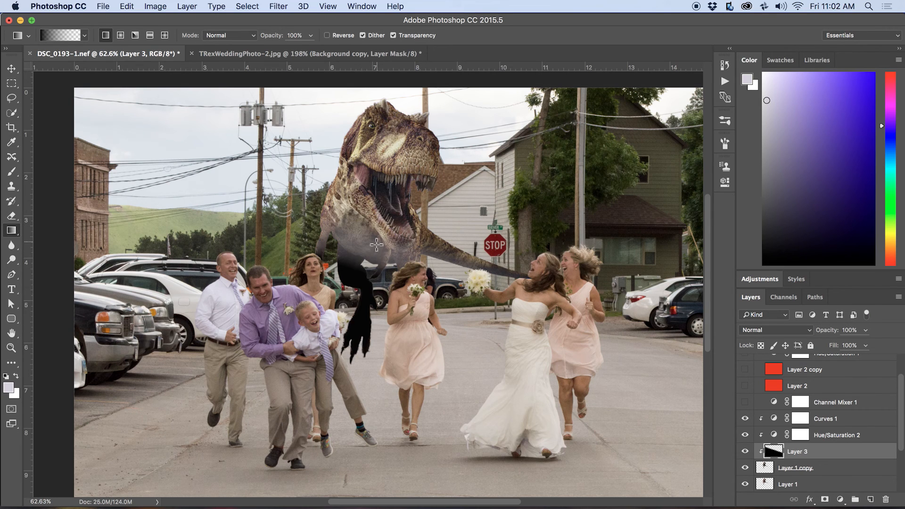
pyautogui.click(773, 333)
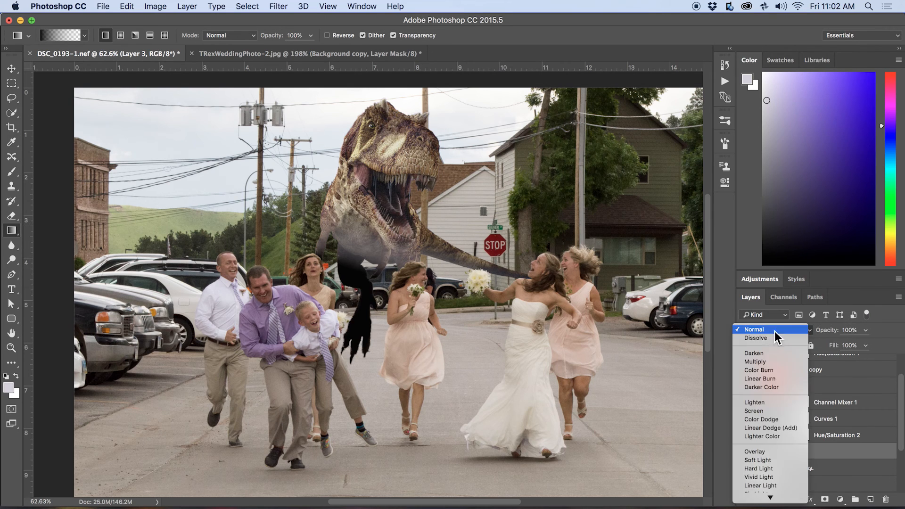
pyautogui.click(763, 460)
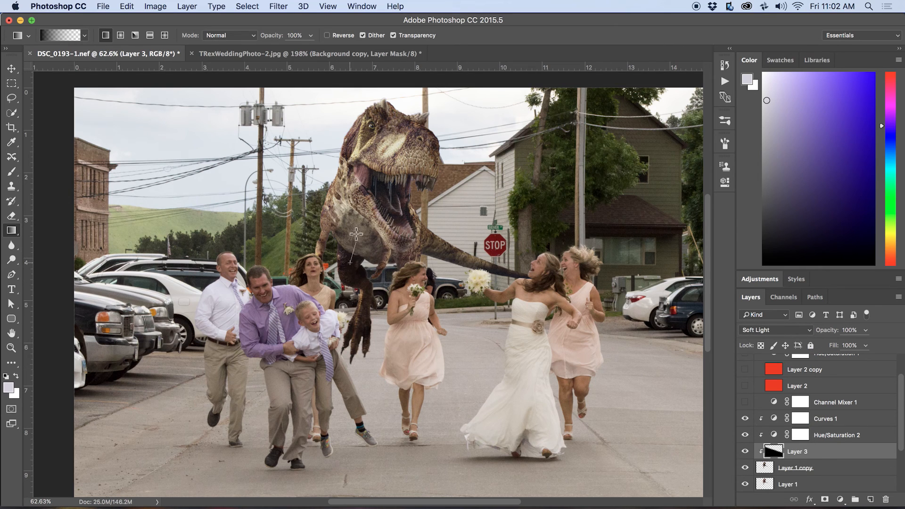
# Redraw the shading gradient on Layer 3 from the T-Rex's lower leg toward its jaw and reduce the layer opacity to 65%.
pyautogui.moveTo(356, 235); pyautogui.dragTo(402, 193)
pyautogui.moveTo(354, 266); pyautogui.dragTo(390, 209)
pyautogui.moveTo(354, 297)
pyautogui.mouseDown()
pyautogui.moveTo(372, 248)
pyautogui.moveTo(411, 196)
pyautogui.mouseUp()
pyautogui.moveTo(358, 295)
pyautogui.mouseDown()
pyautogui.moveTo(392, 217)
pyautogui.moveTo(409, 212)
pyautogui.mouseUp()
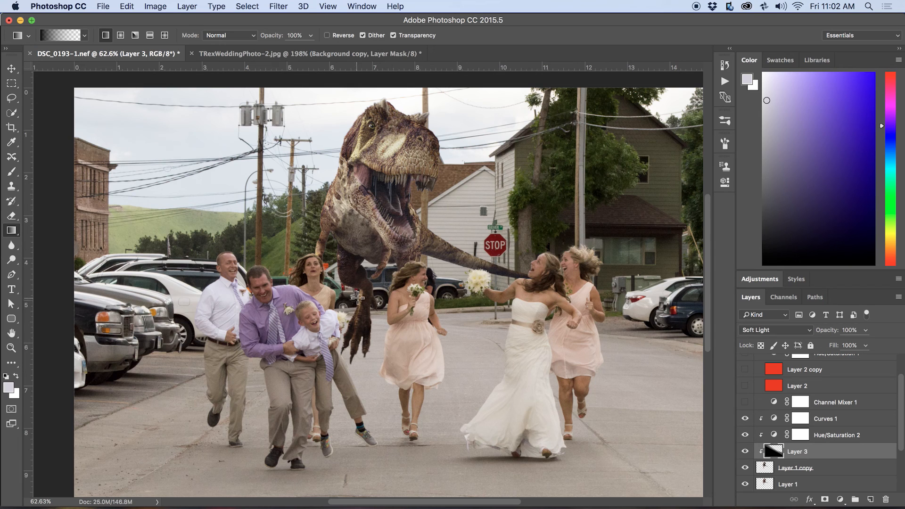
pyautogui.moveTo(832, 337); pyautogui.dragTo(798, 348)
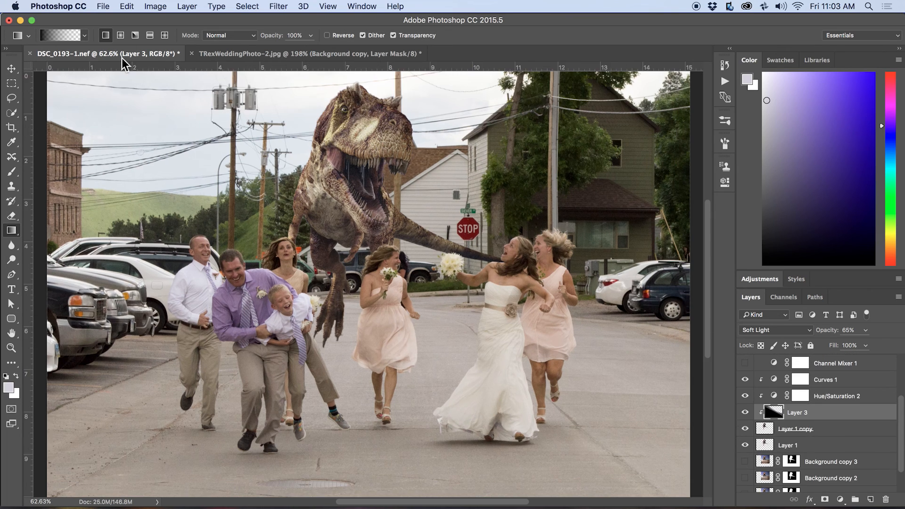
# Close DSC_0193-1.nef and TRexWeddingPhoto-2.jpg, saving the changes to both documents.
pyautogui.click(103, 6)
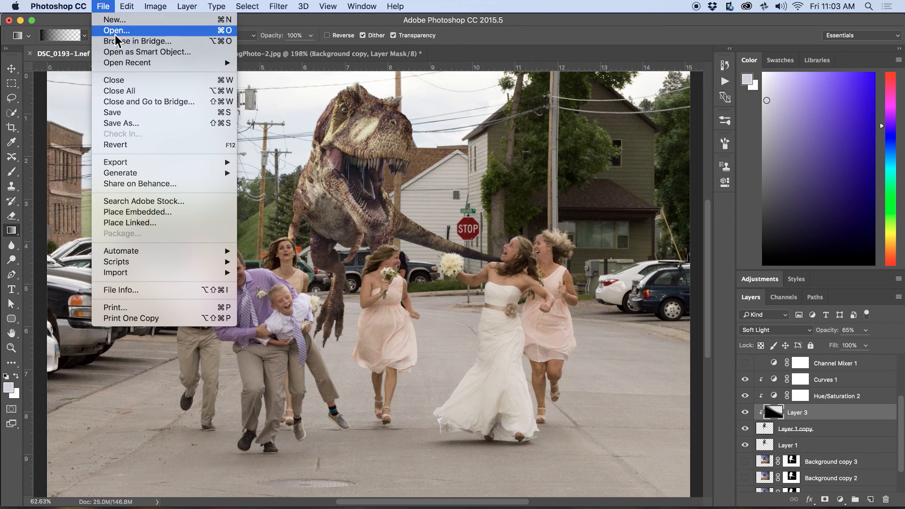
pyautogui.click(133, 80)
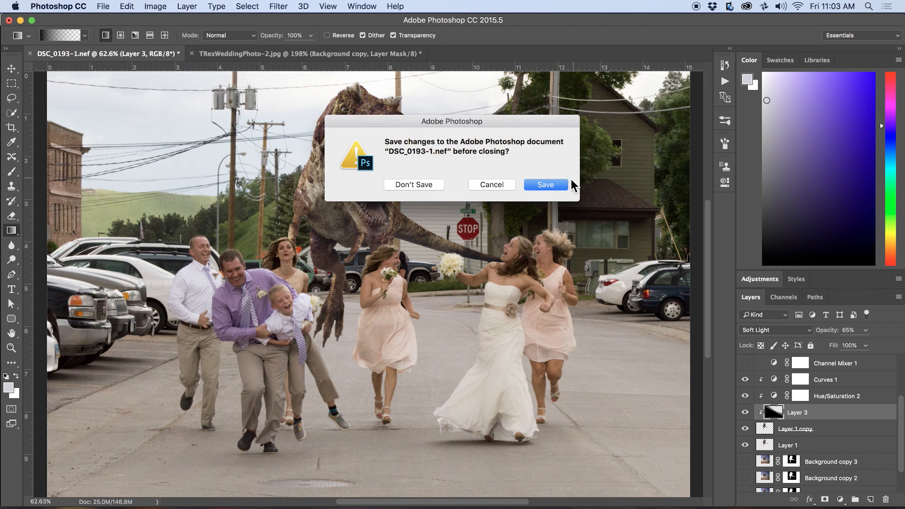
pyautogui.click(563, 186)
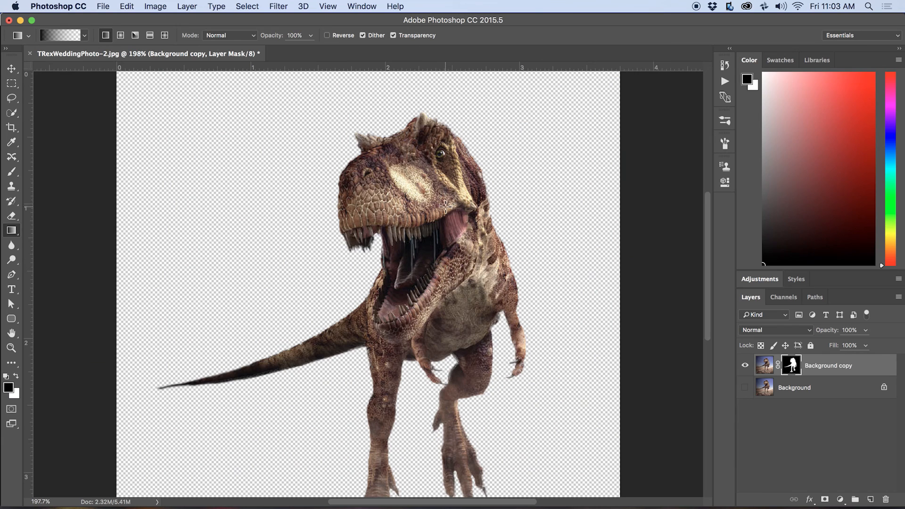
pyautogui.click(8, 20)
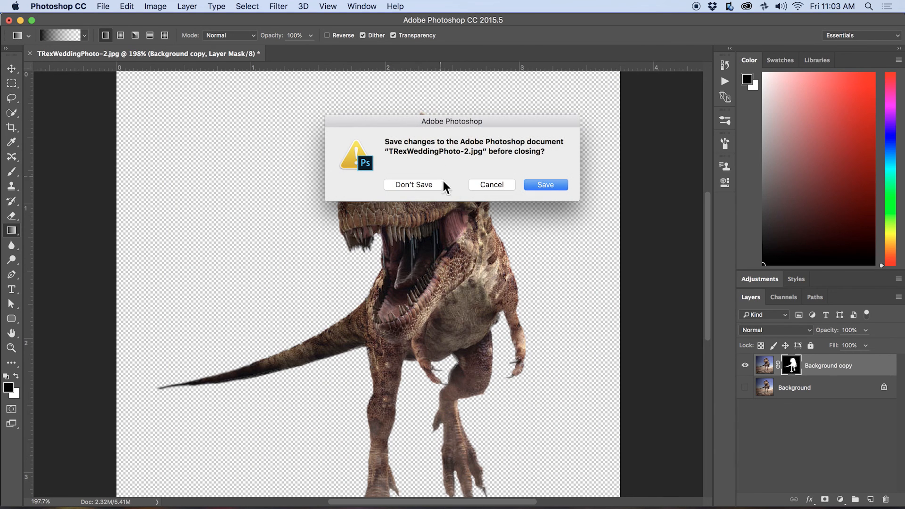
pyautogui.click(545, 185)
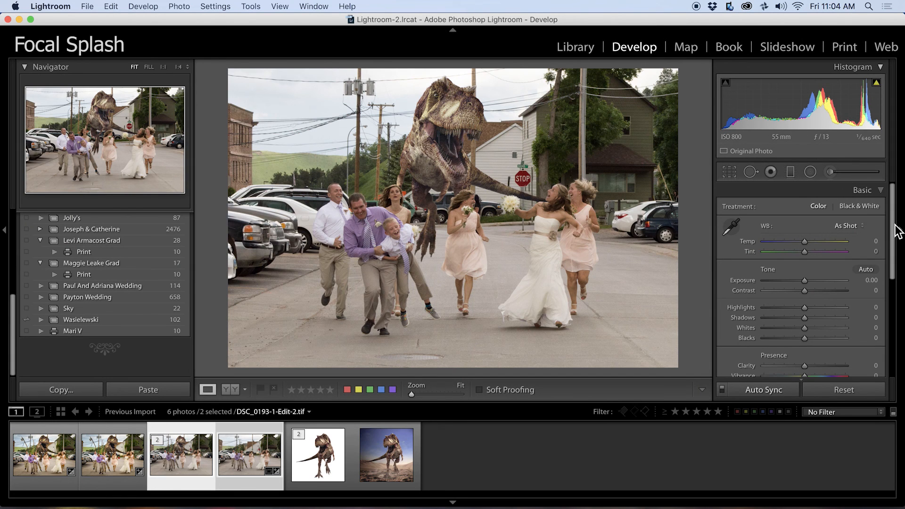
# In Lightroom, examine the original DSC_0193-1.nef full screen and compare it with the edited T-Rex versions in the filmstrip.
pyautogui.scroll(-5, 896, 235)
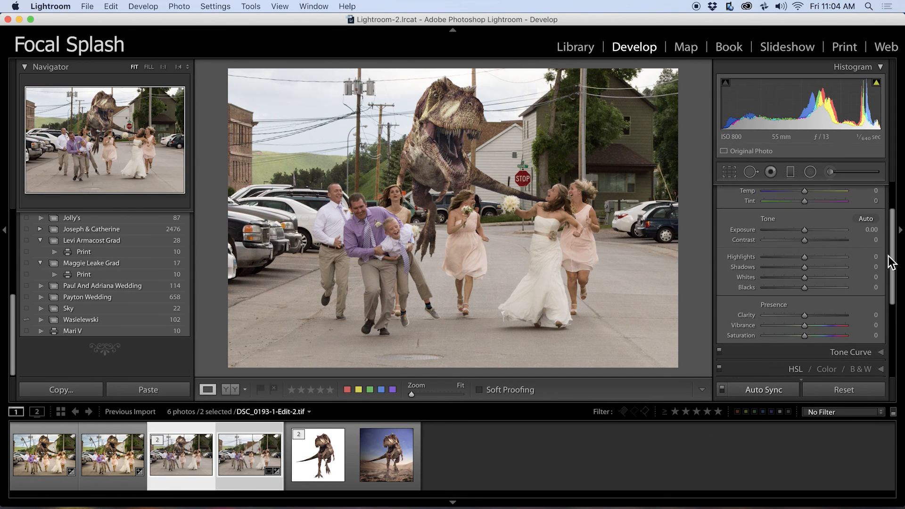
pyautogui.scroll(4, 895, 240)
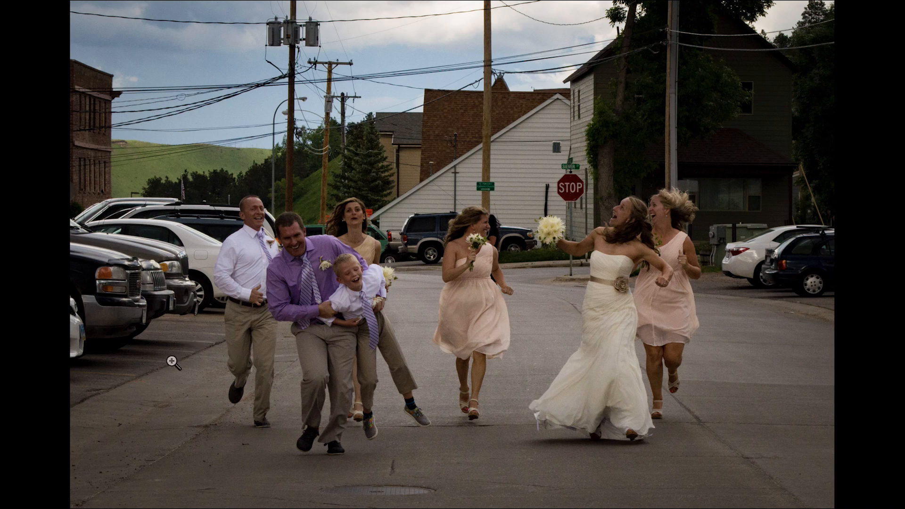
pyautogui.click(479, 301)
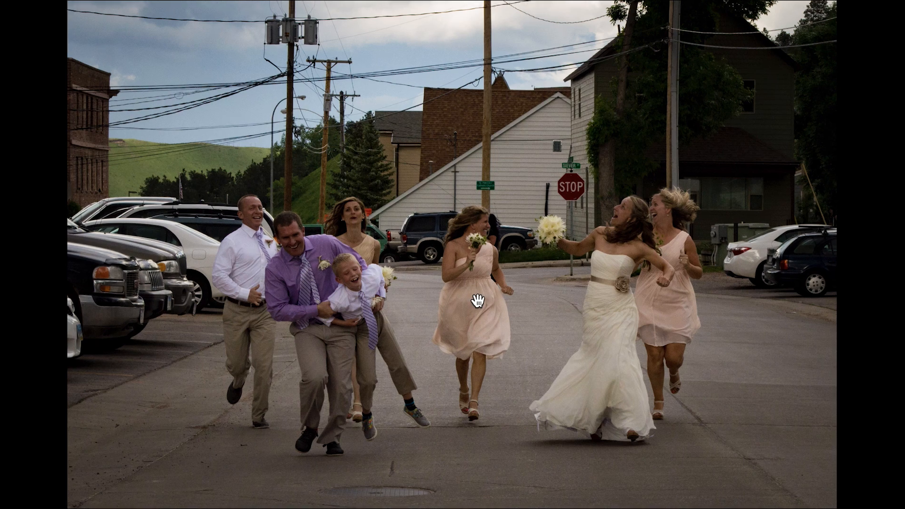
pyautogui.click(479, 301)
pyautogui.press('f')
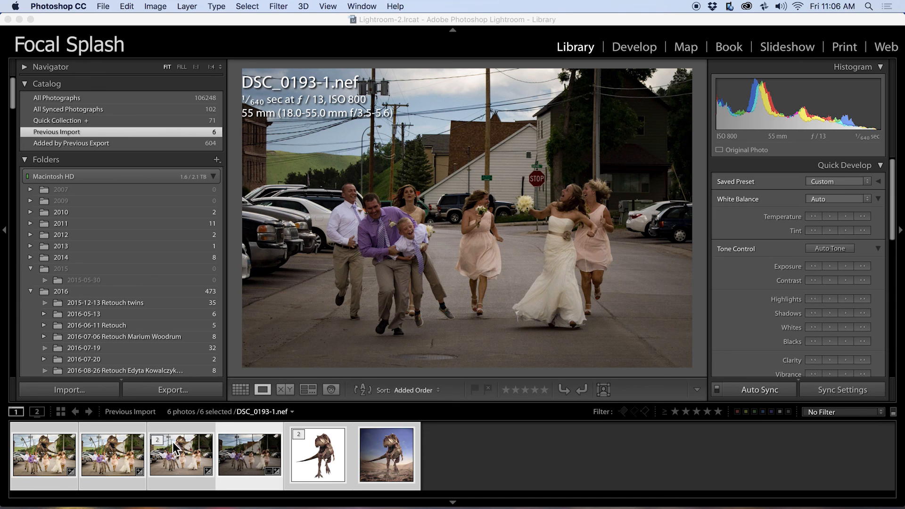
pyautogui.click(98, 458)
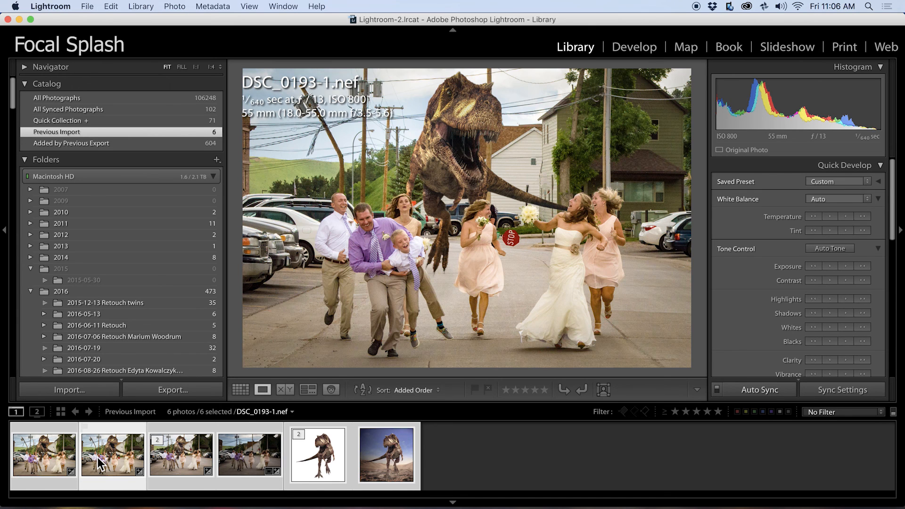
pyautogui.click(59, 450)
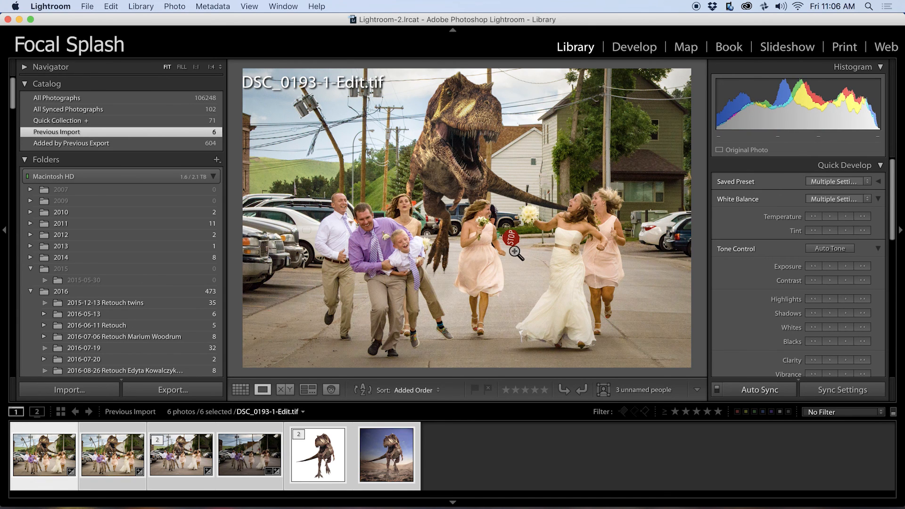